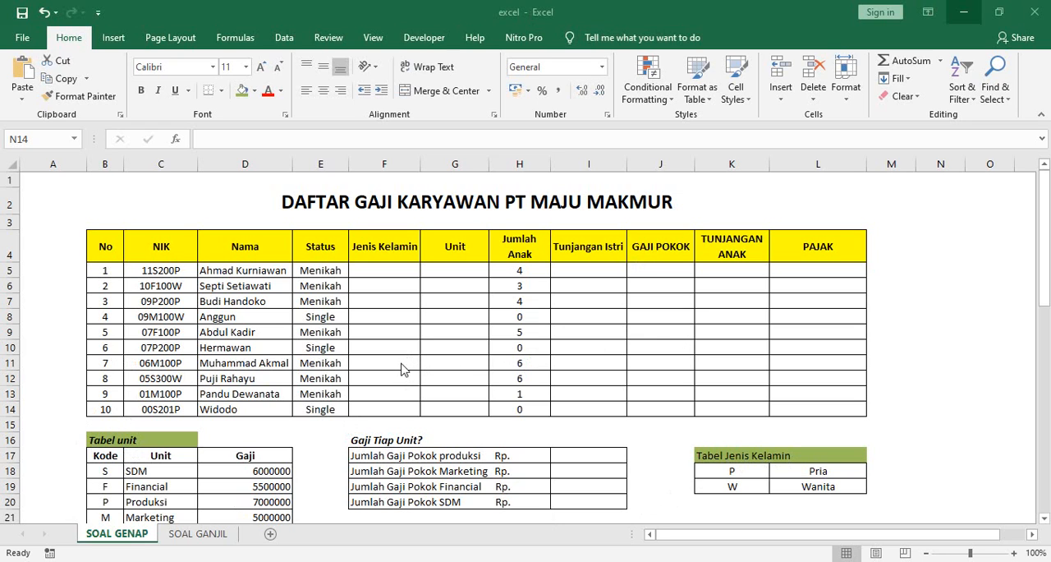
Step: Review the employee salary table, the unit and gender lookup tables, and the Ketentuan Pengerjaan instructions on the SOAL GENAP sheet
scroll(369, 370, "down", 1)
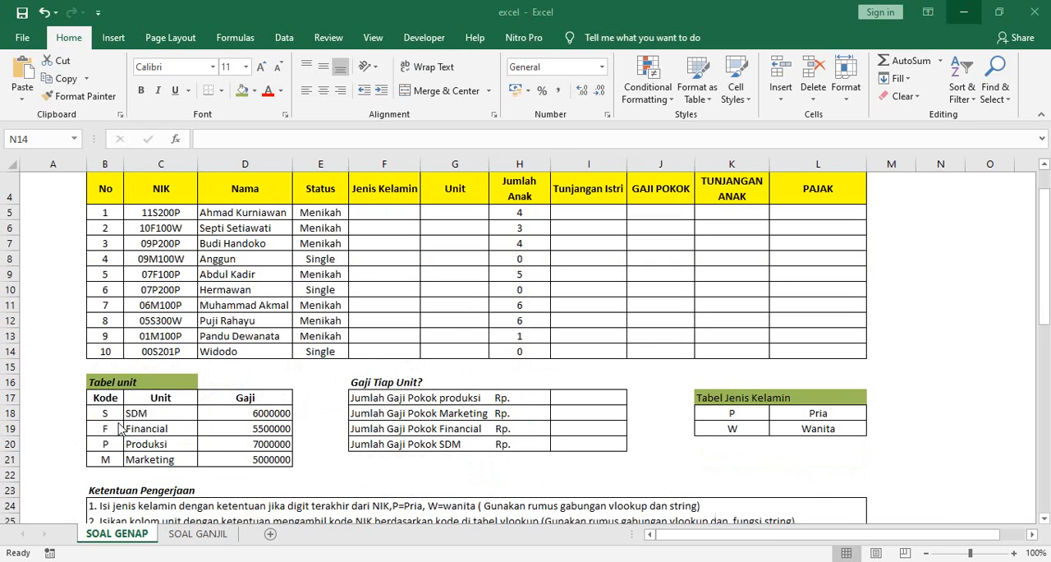
scroll(772, 330, "up", 1)
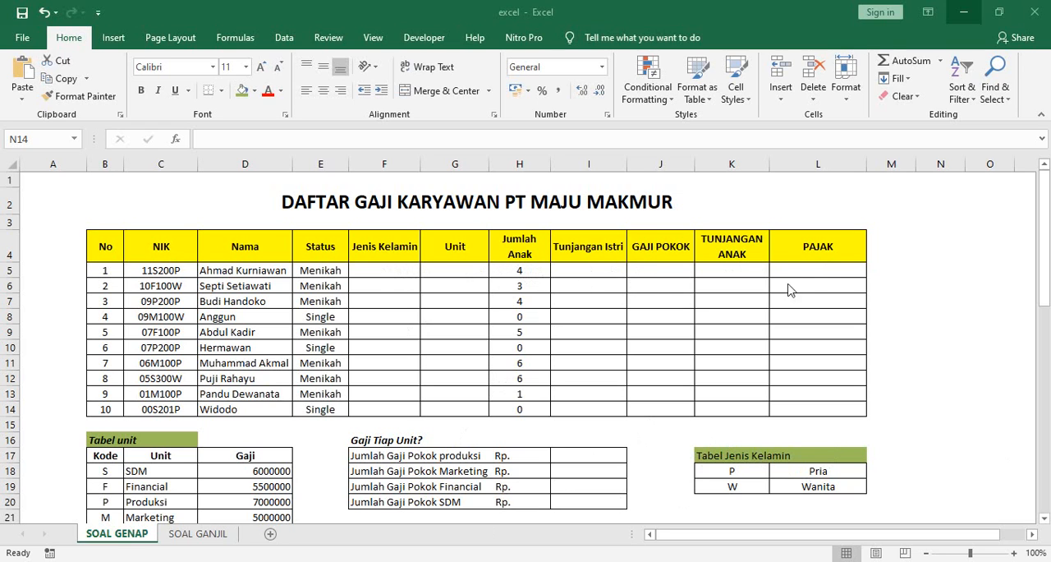
scroll(168, 410, "down", 1)
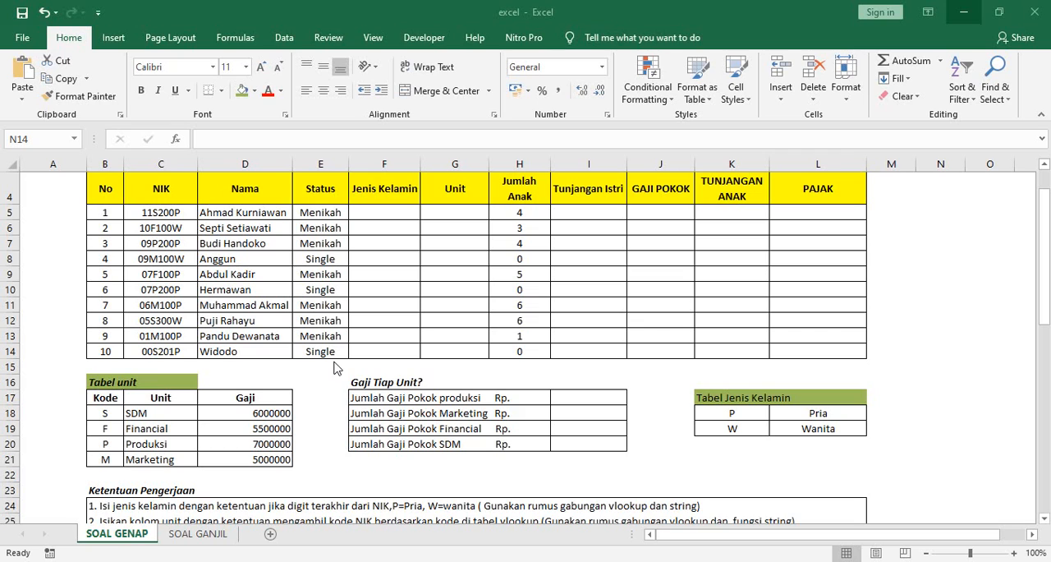
scroll(565, 341, "up", 1)
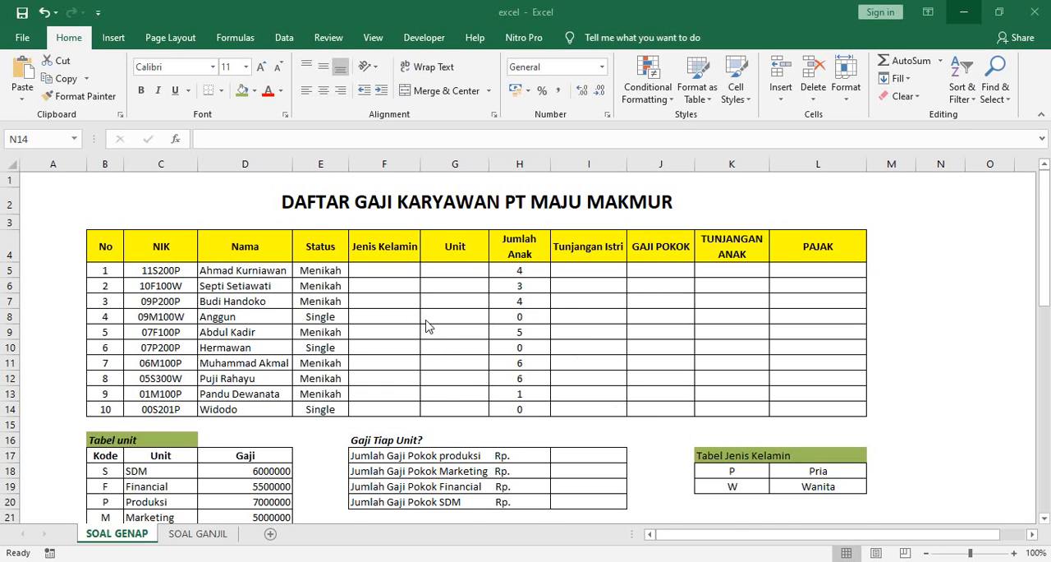
scroll(428, 323, "down", 3)
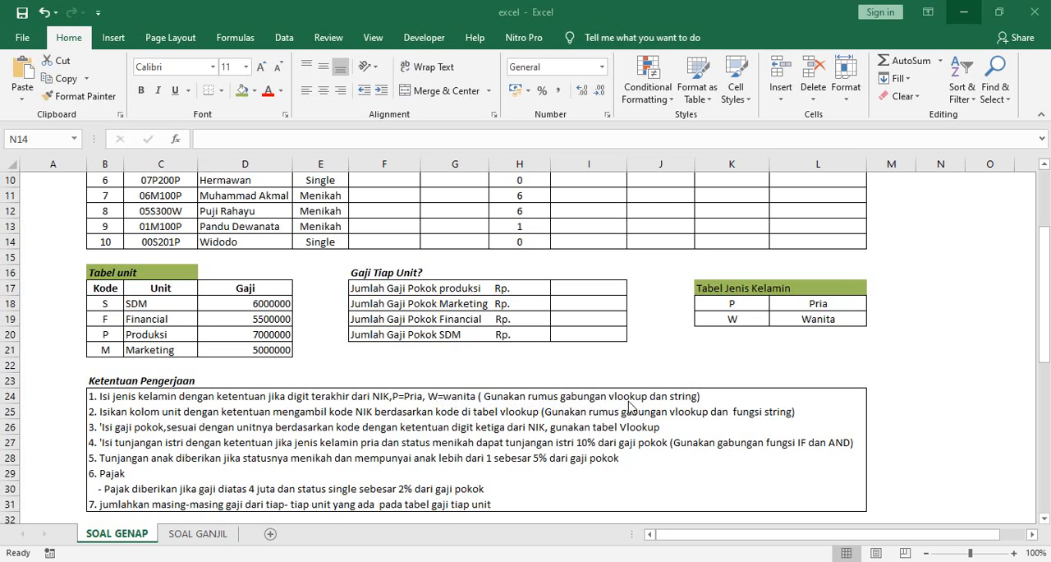
scroll(773, 340, "up", 3)
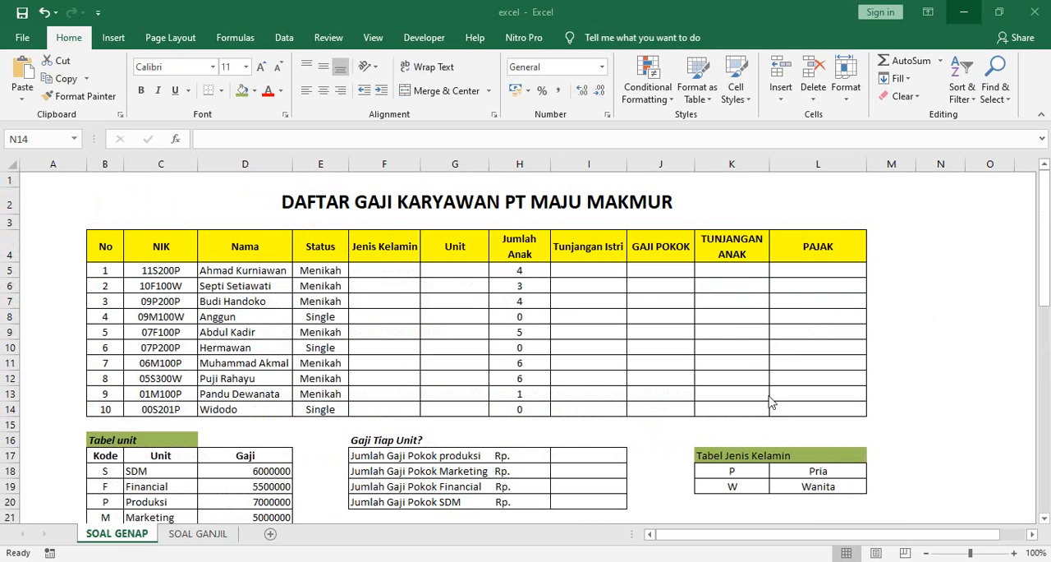
Step: Begin a VLOOKUP formula in F5 under Jenis Kelamin, using RIGHT(C5;1) as the lookup value
left_click(388, 270)
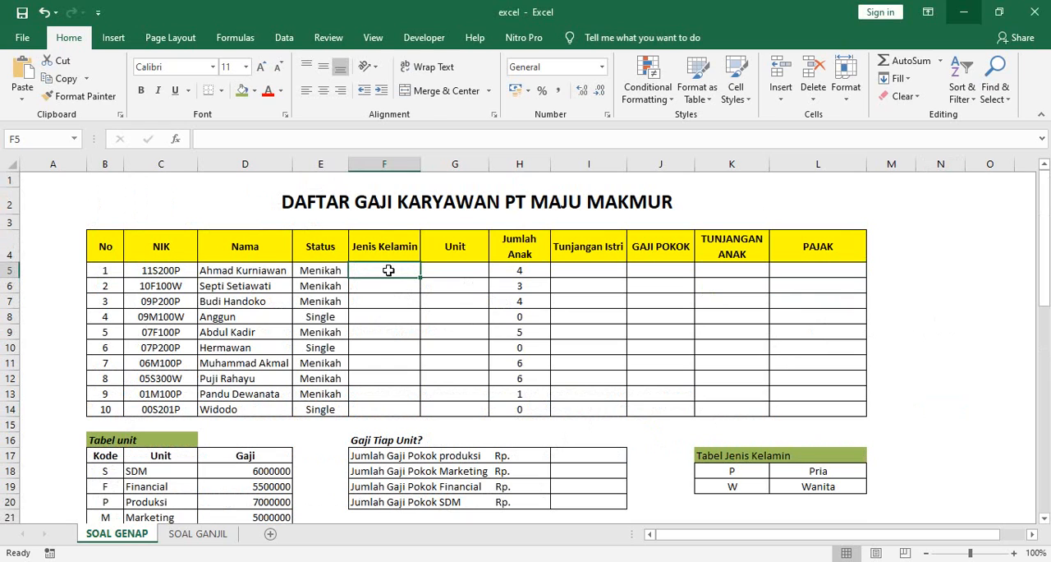
type("=v")
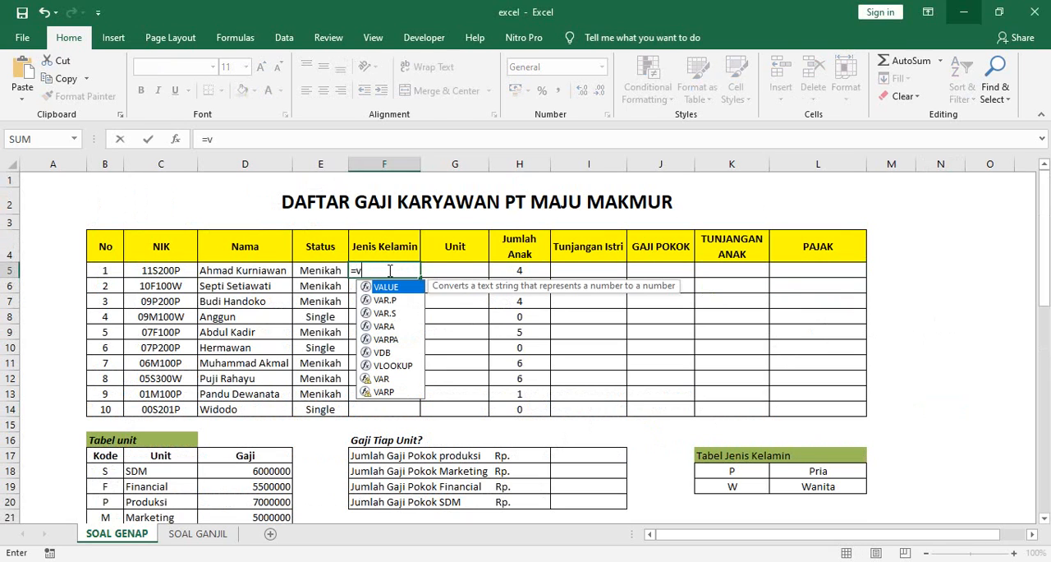
type("l")
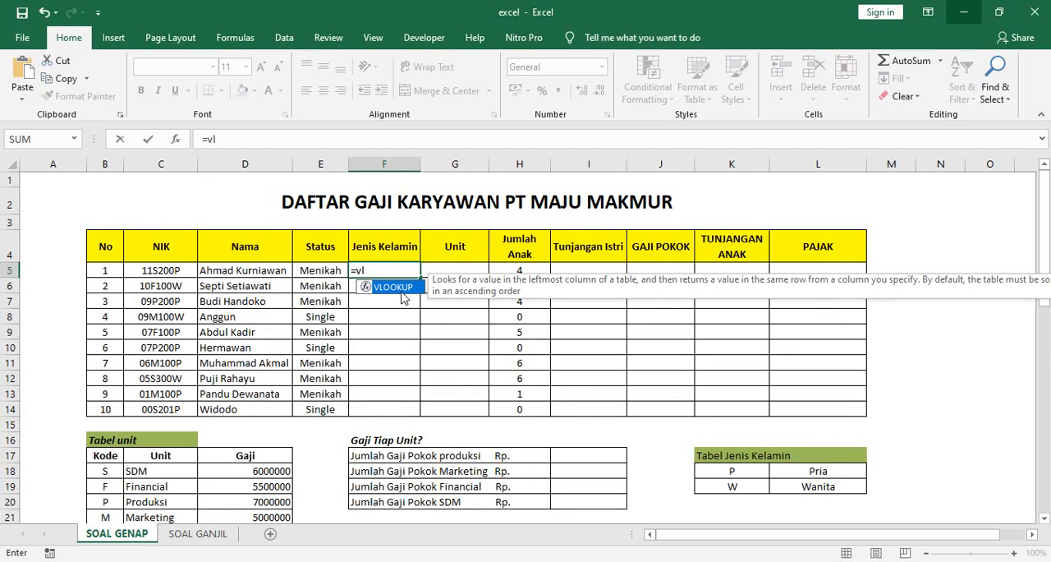
key("Tab")
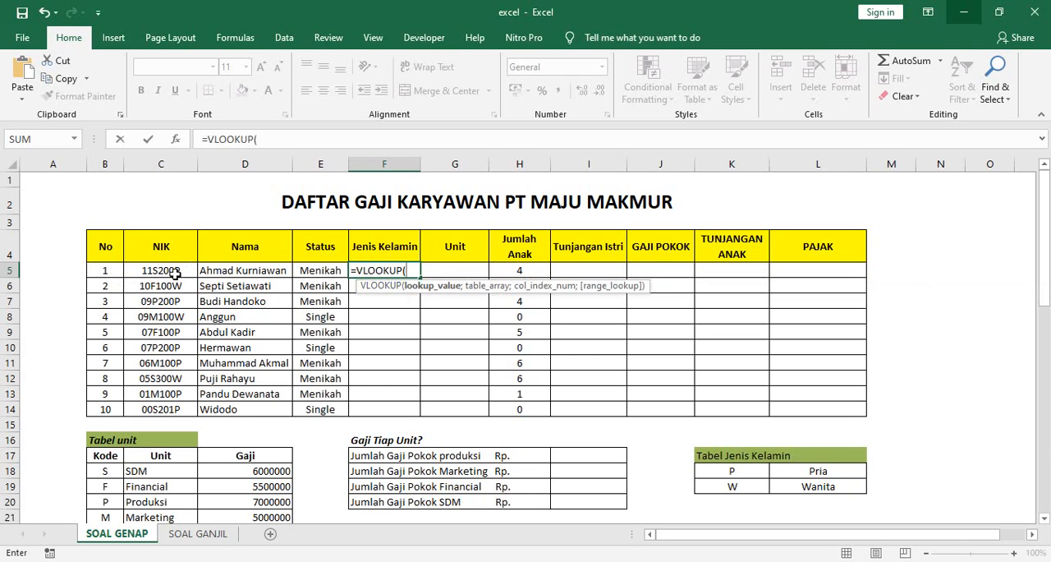
type("r")
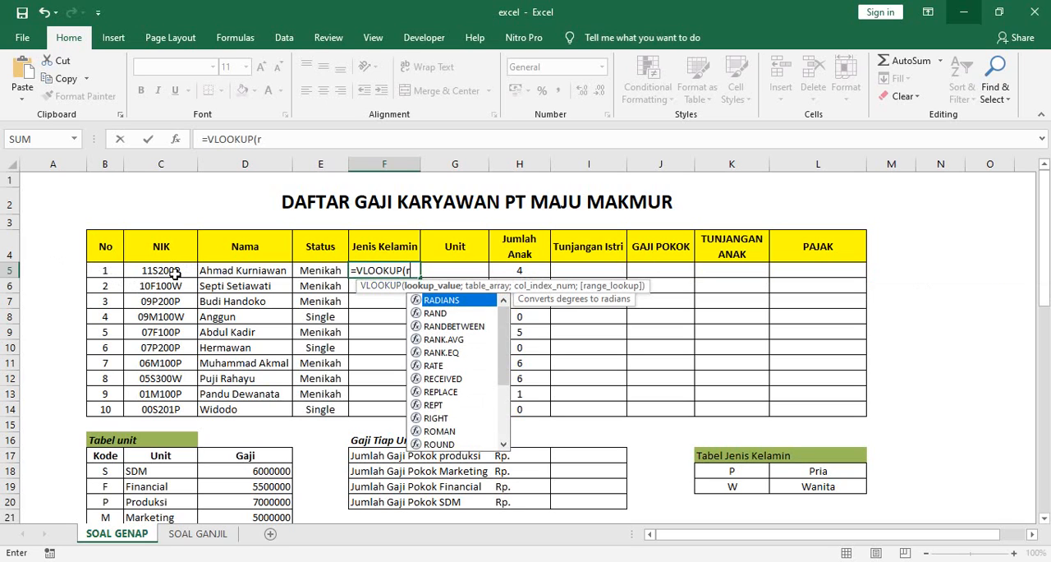
type("ig")
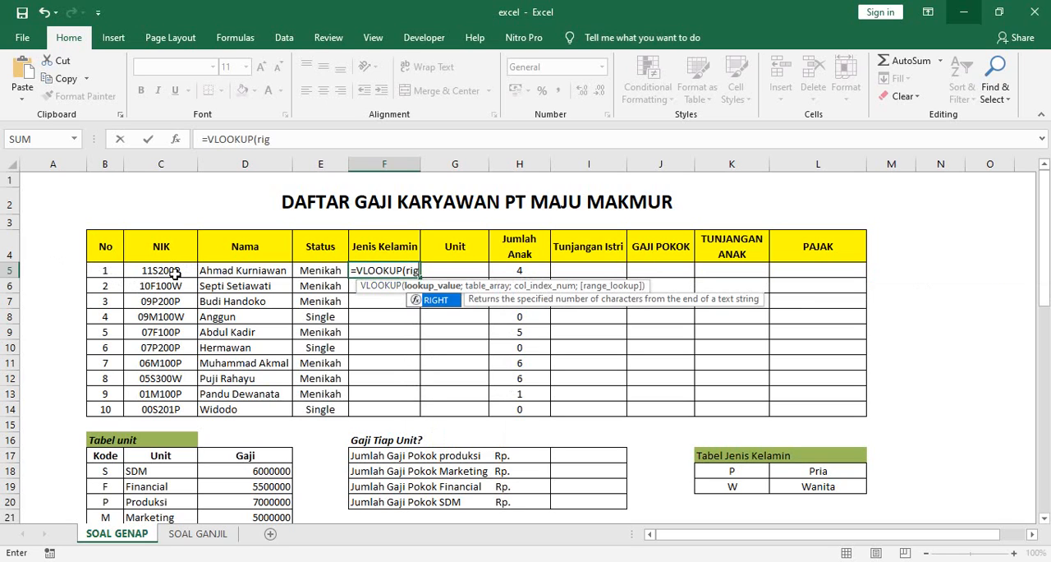
double_click(434, 301)
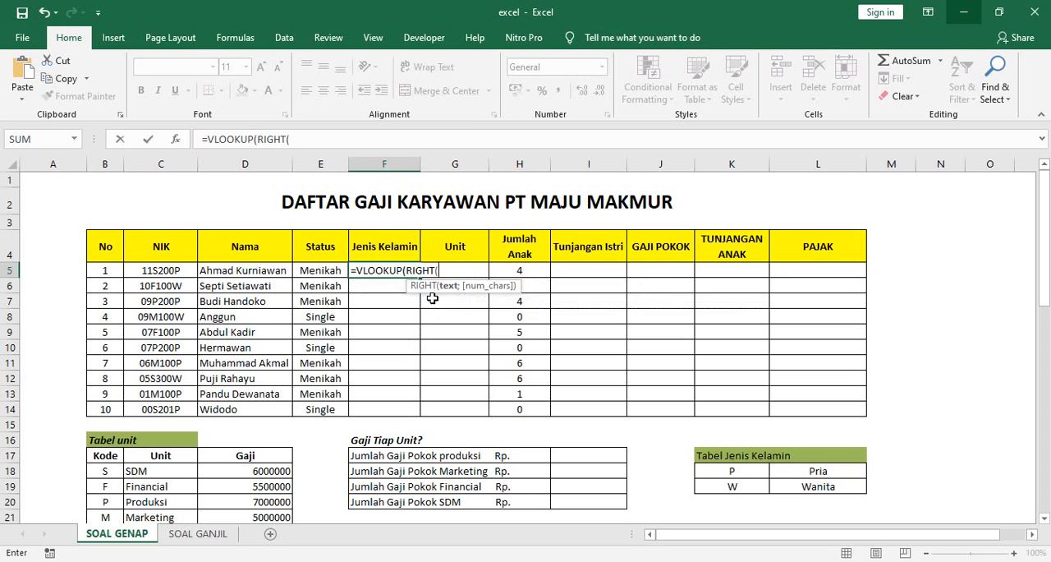
left_click(170, 270)
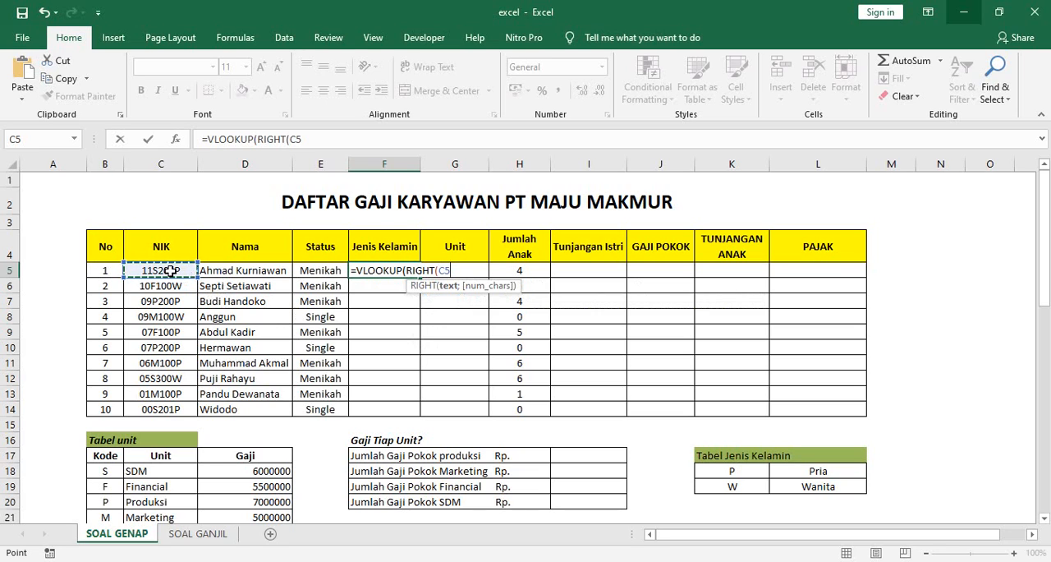
type(";")
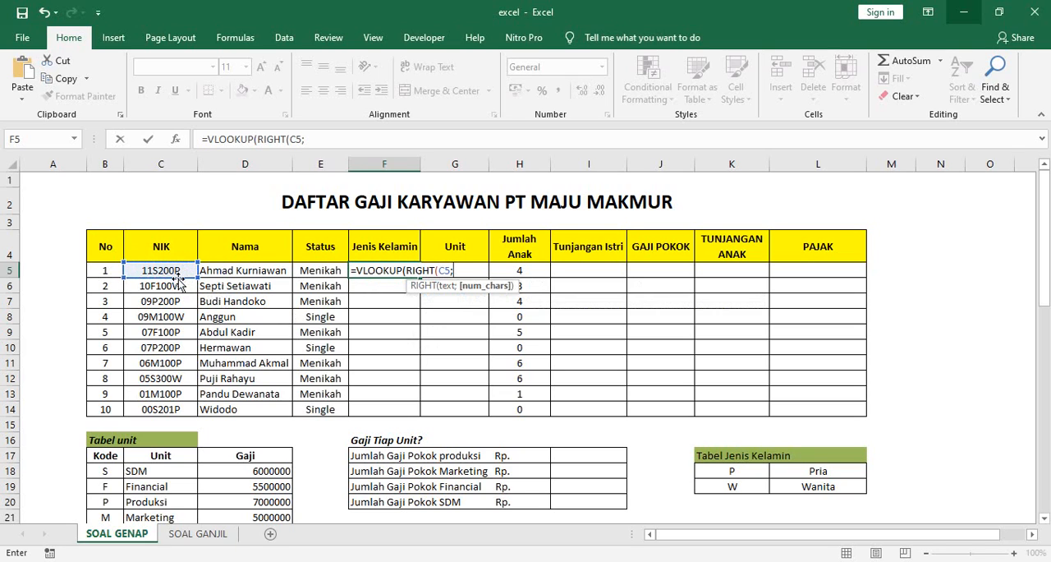
type("1);")
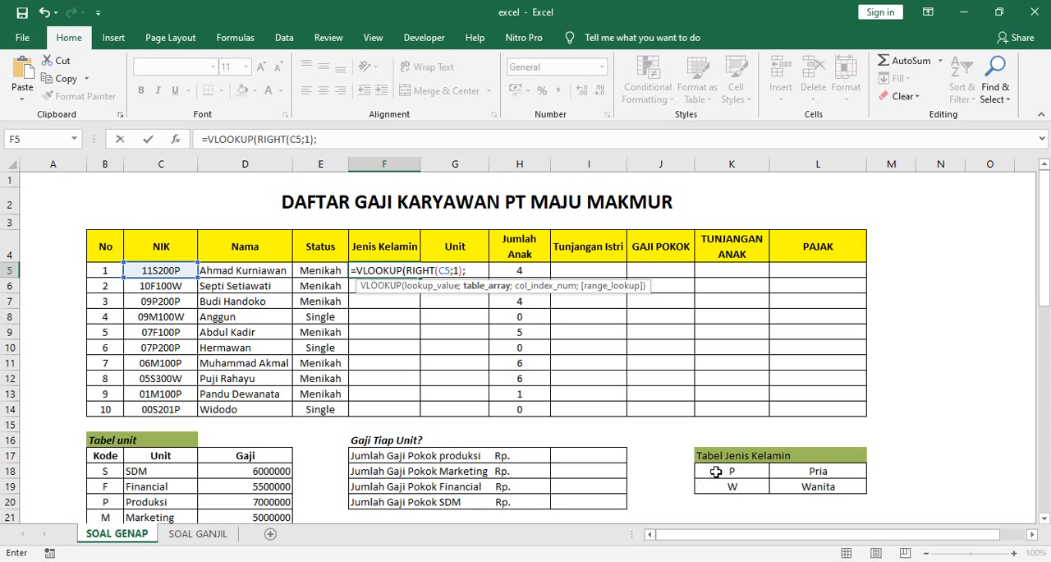
Step: Complete the F5 lookup with table range K18:L19, column index 2 and match type 0, and copy the formula down through F14
left_click_drag(716, 470, 817, 487)
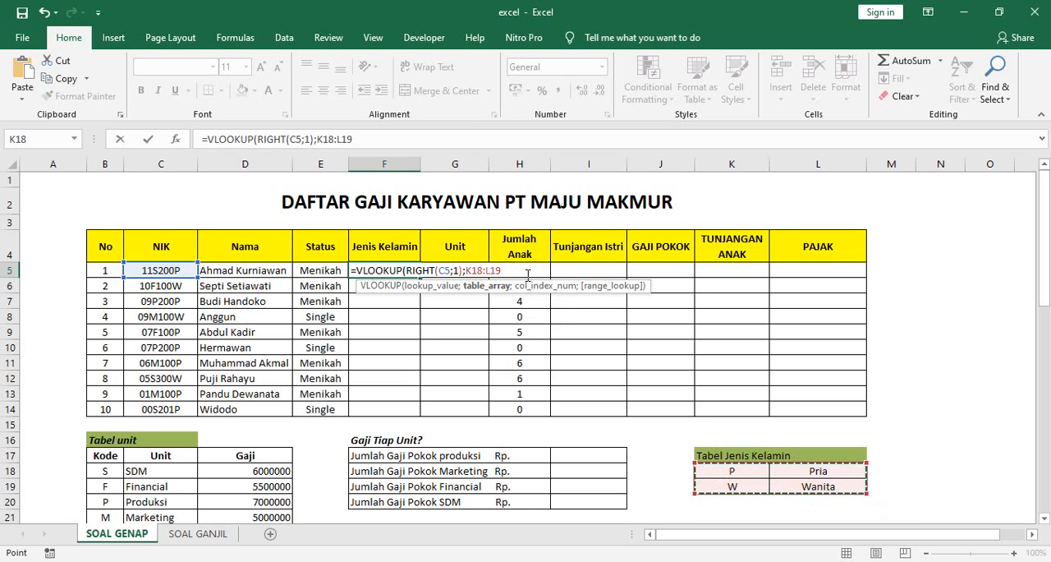
type(";")
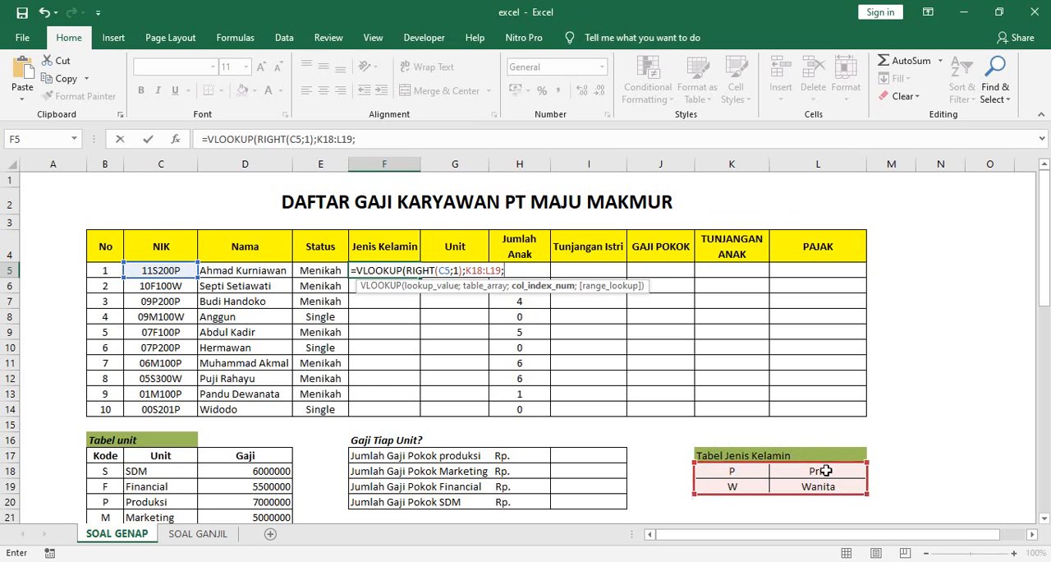
type("2")
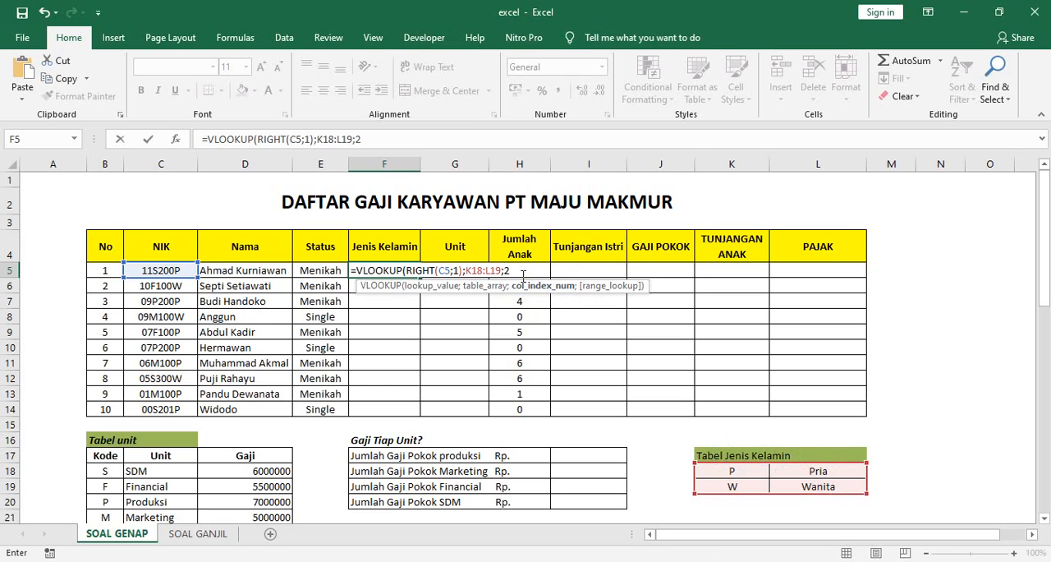
type(";")
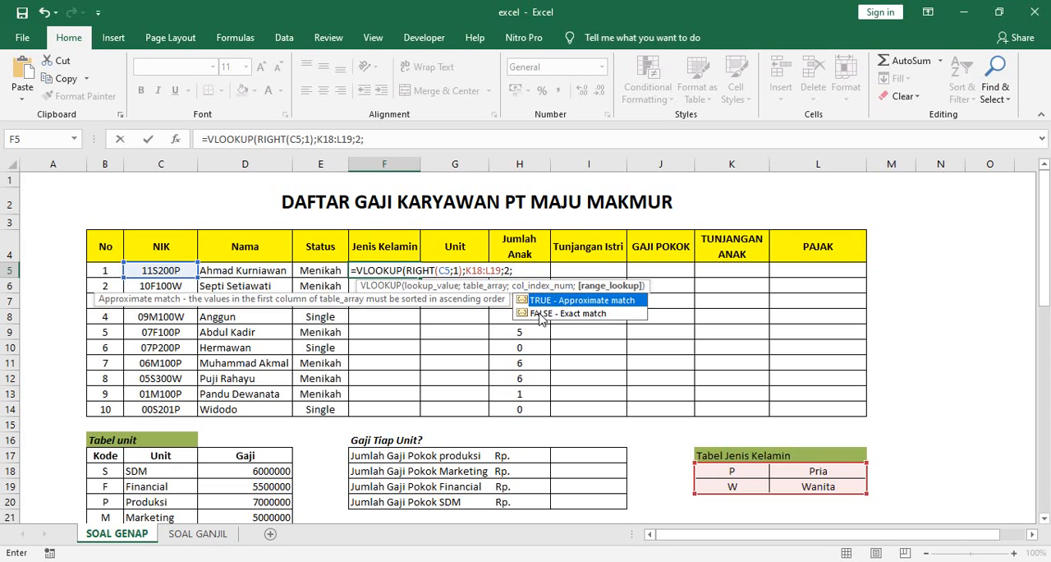
type("0")
type(")")
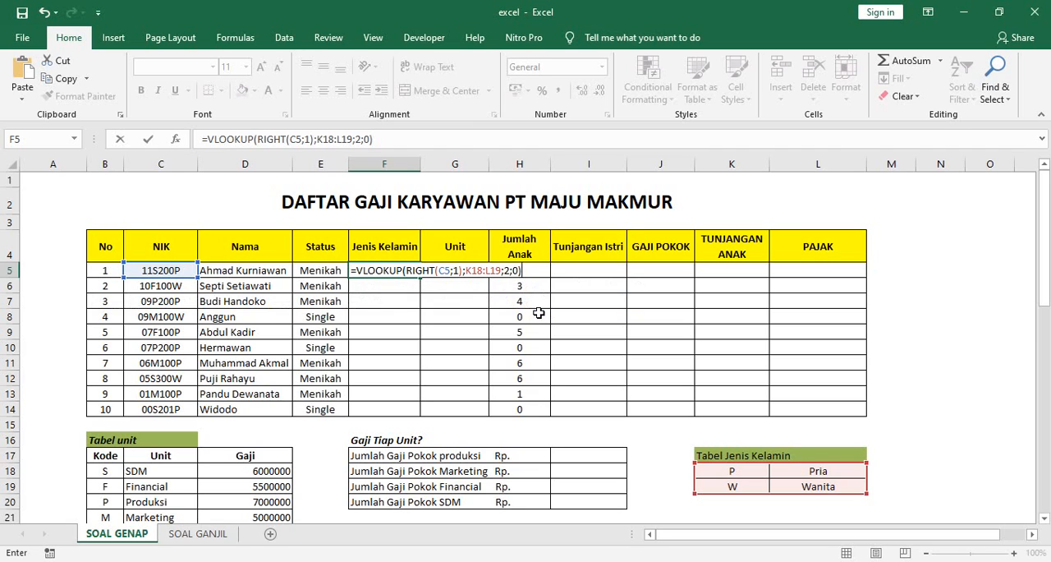
key("Return")
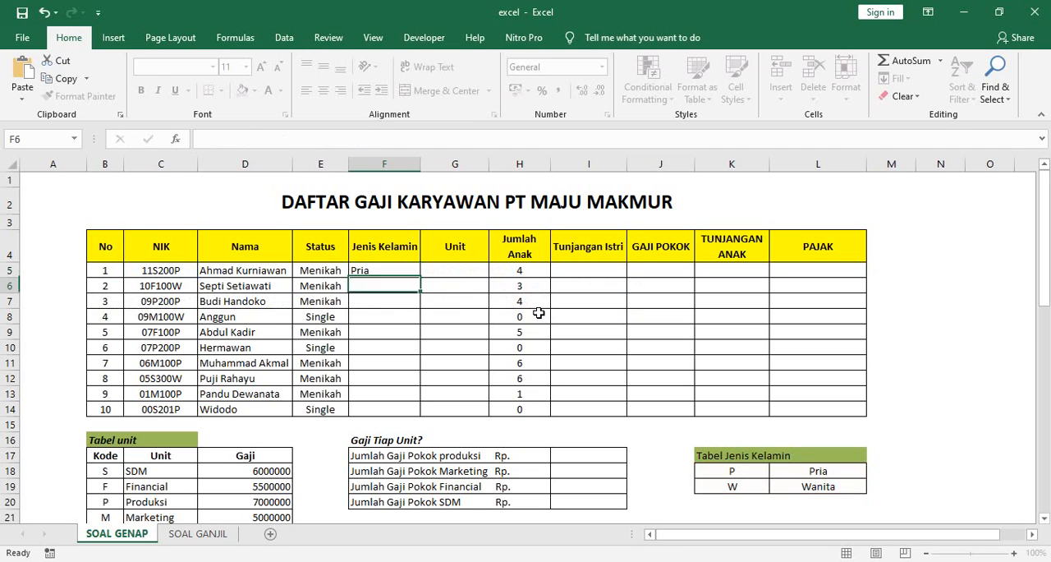
left_click(401, 273)
left_click_drag(420, 277, 424, 413)
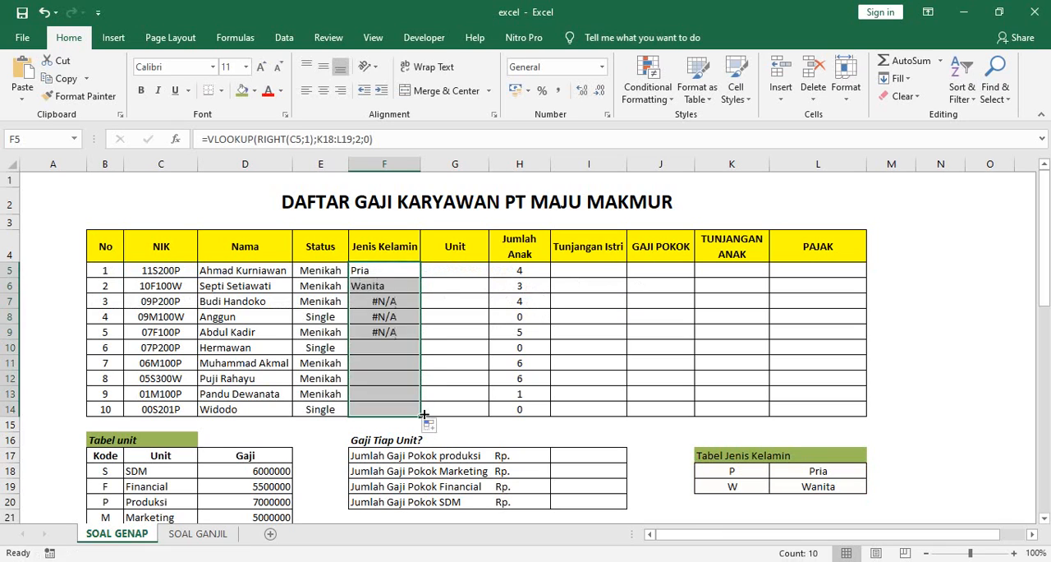
Step: Compare the copied Jenis Kelamin formulas in cells F5 to F8 and examine the table range referenced by F5
left_click(391, 271)
left_click(393, 302)
left_click(401, 320)
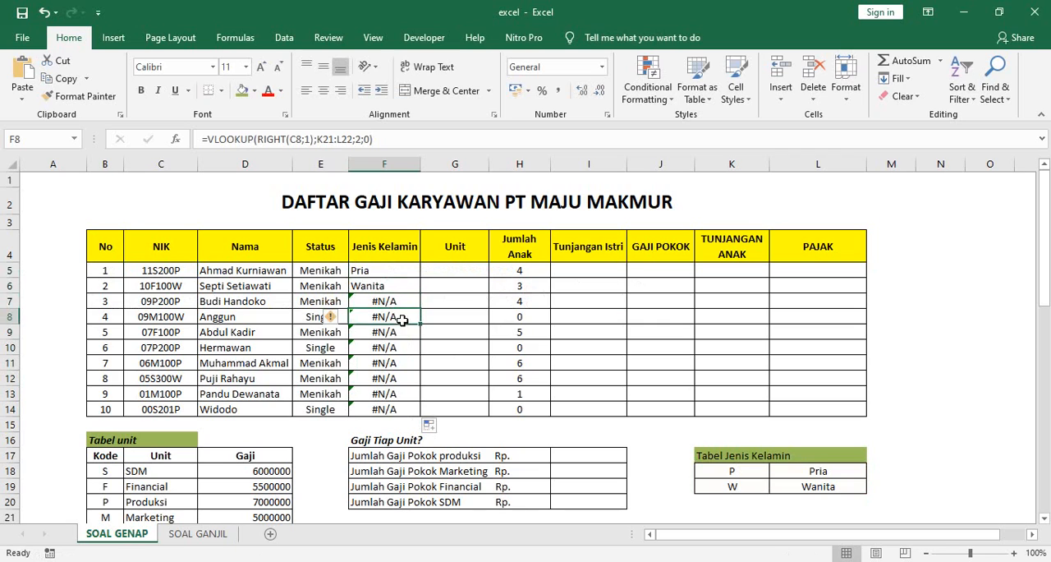
left_click(389, 270)
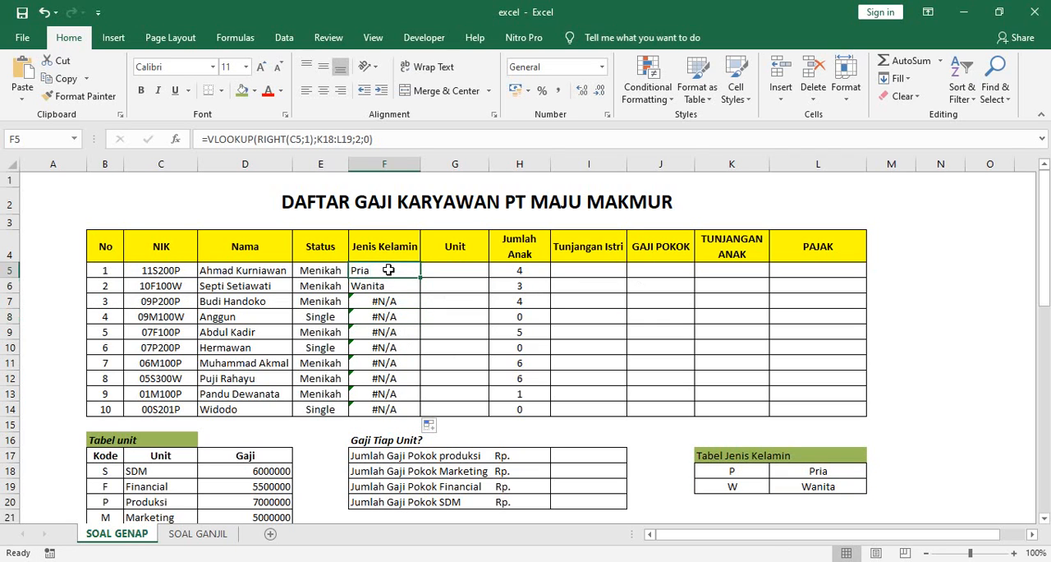
left_click(376, 288)
left_click(378, 272)
left_click(376, 287)
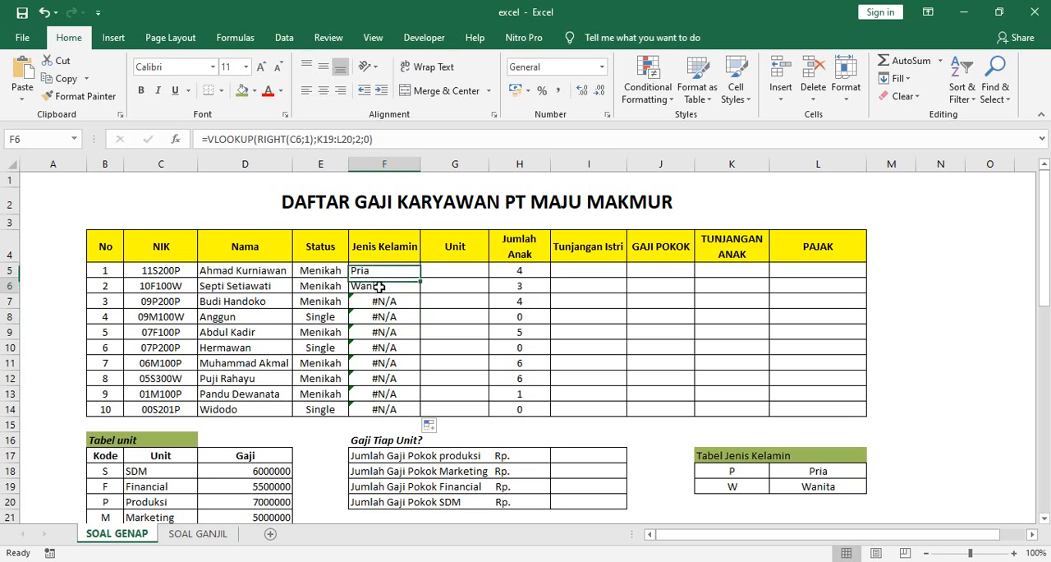
left_click(381, 273)
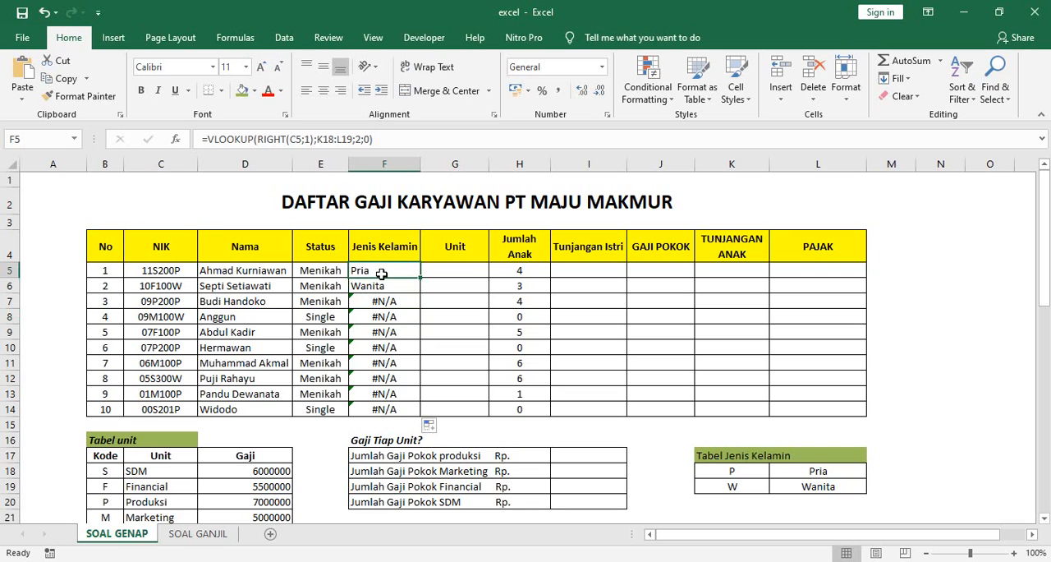
left_click(352, 135)
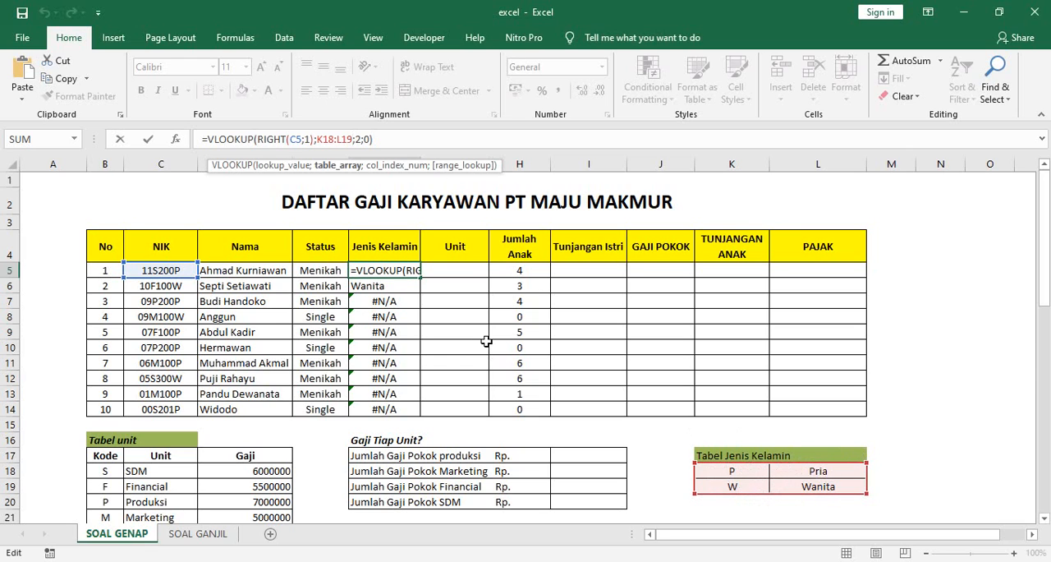
key("Return")
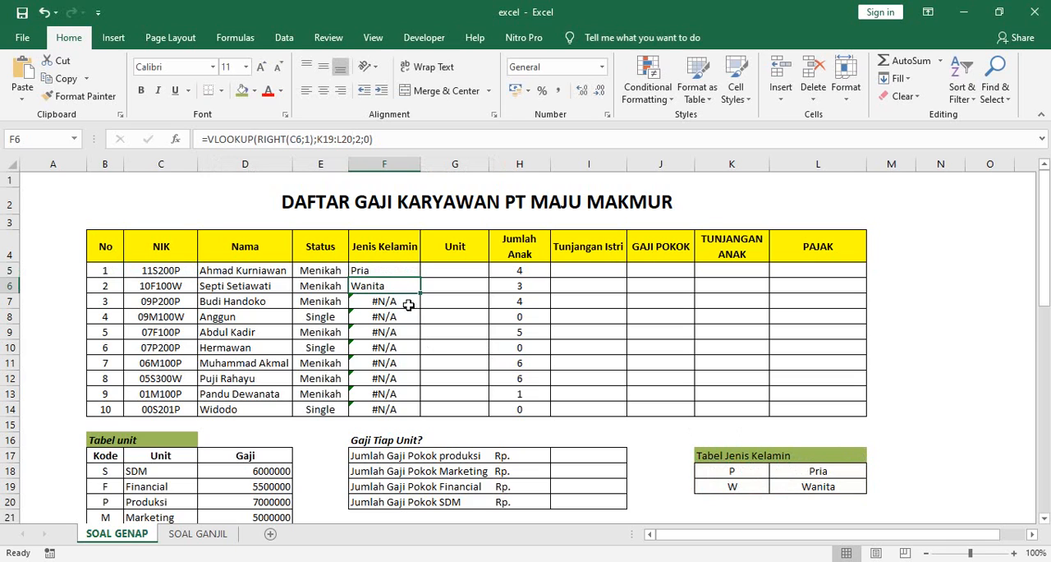
Step: Examine which table range the Jenis Kelamin formula in F7 references and compare it with the formula in F5
left_click(395, 271)
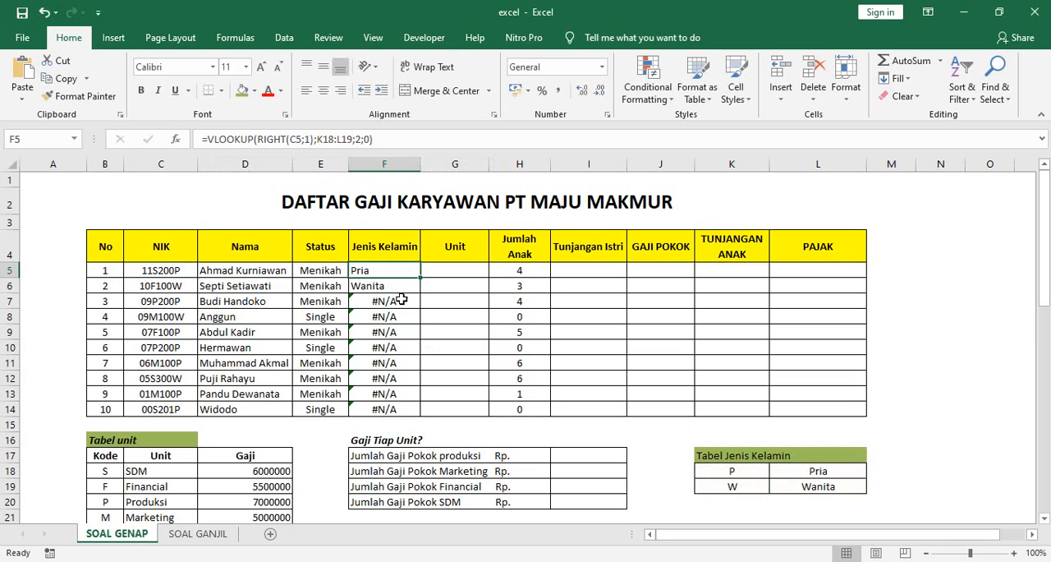
left_click(402, 302)
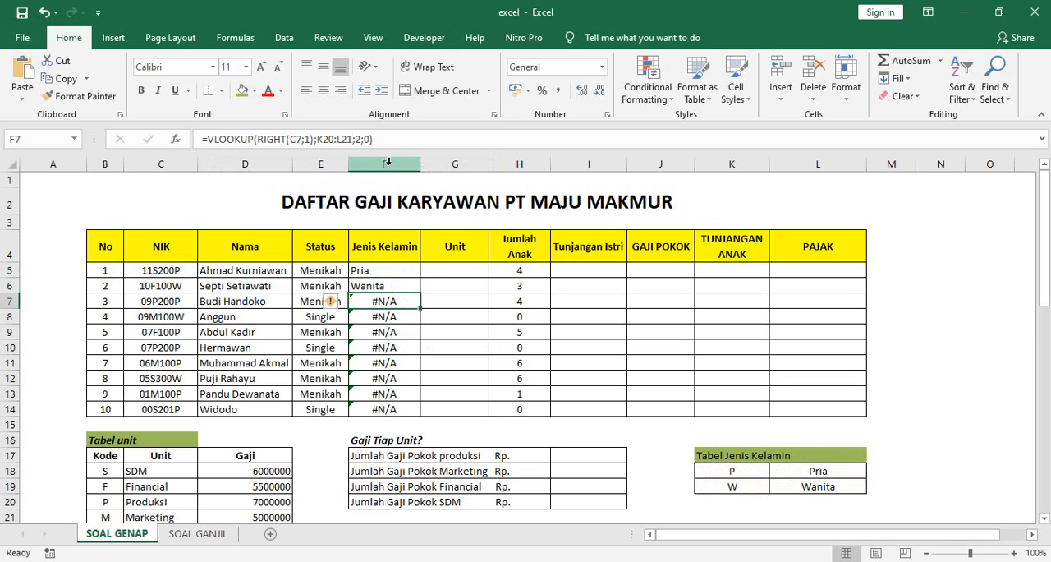
key("Down")
left_click(394, 302)
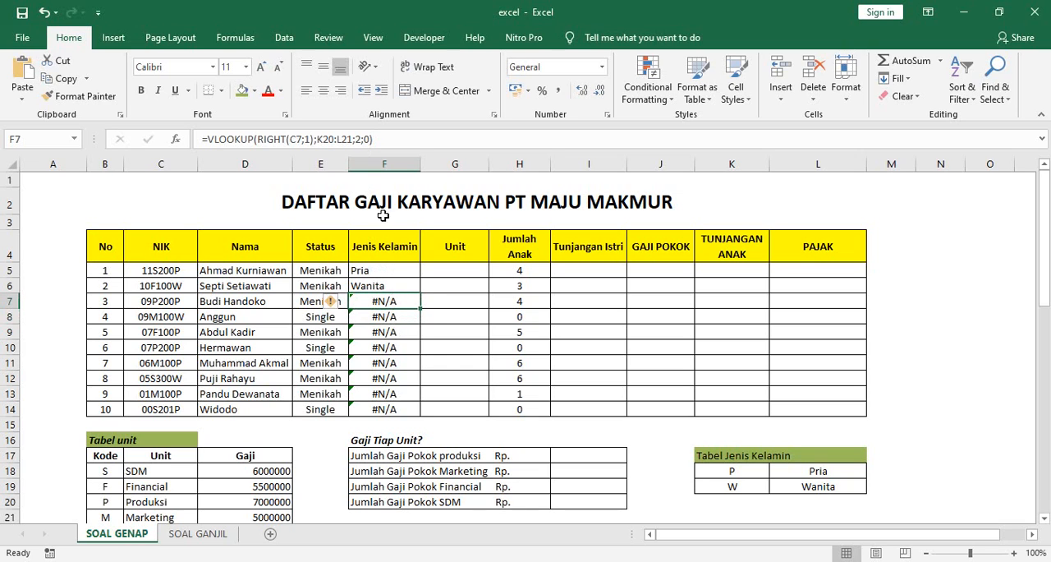
left_click(353, 141)
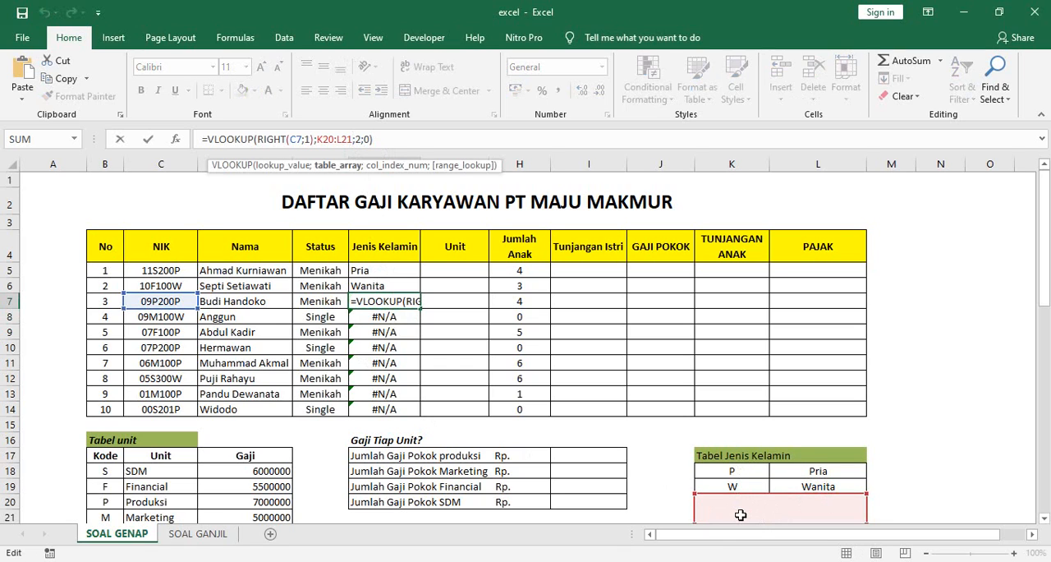
key("Return")
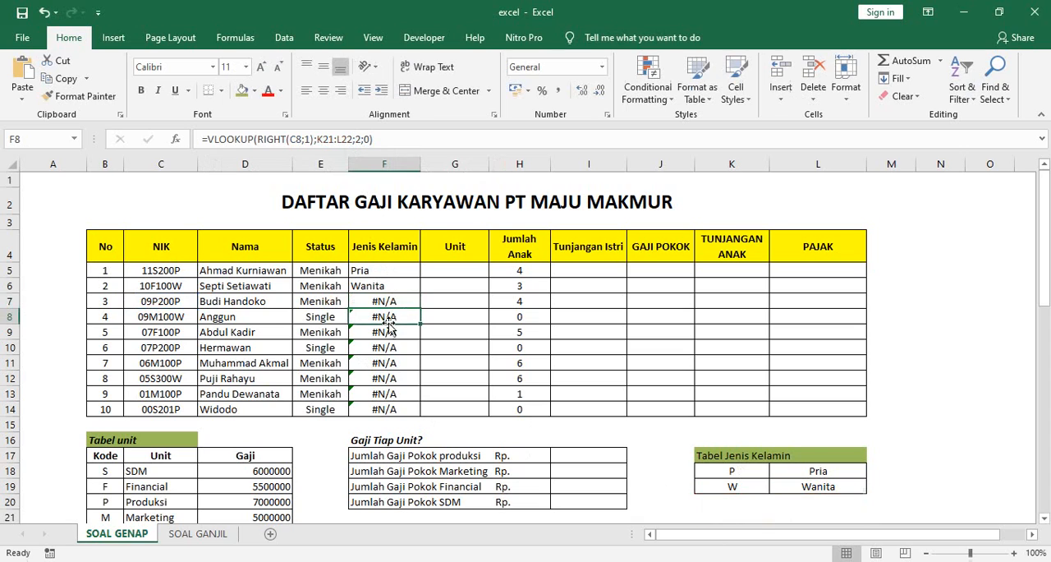
left_click(396, 272)
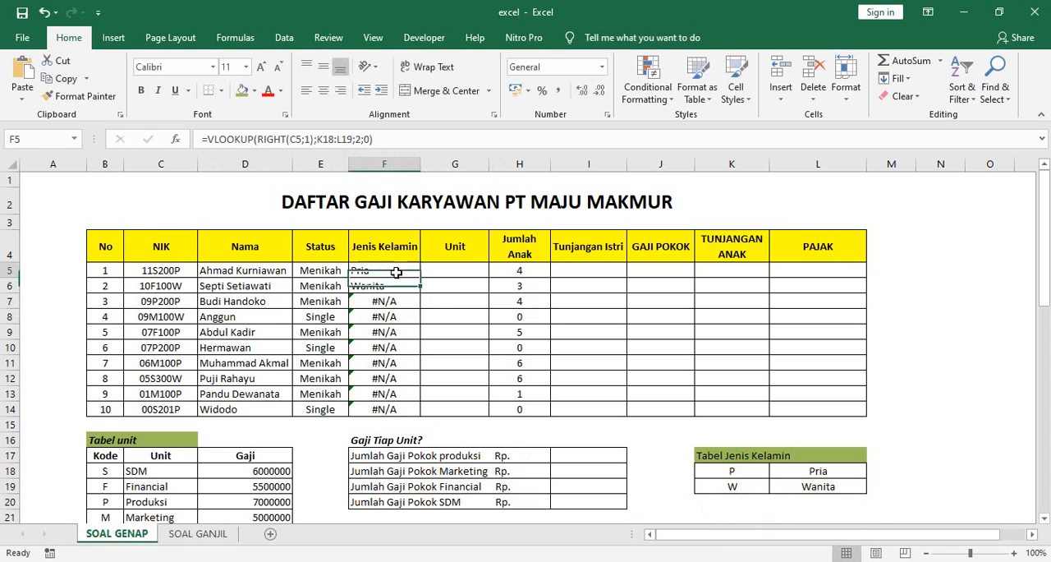
Step: Make the table range in the F5 lookup absolute as $K$18:$L$19 and copy the formula down through F14
left_click(318, 139)
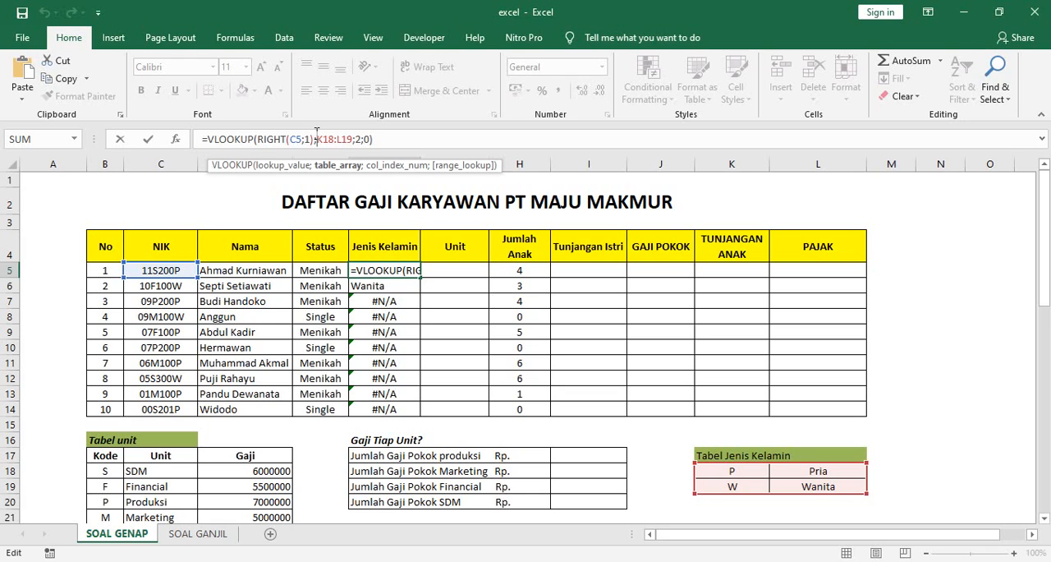
key("F4")
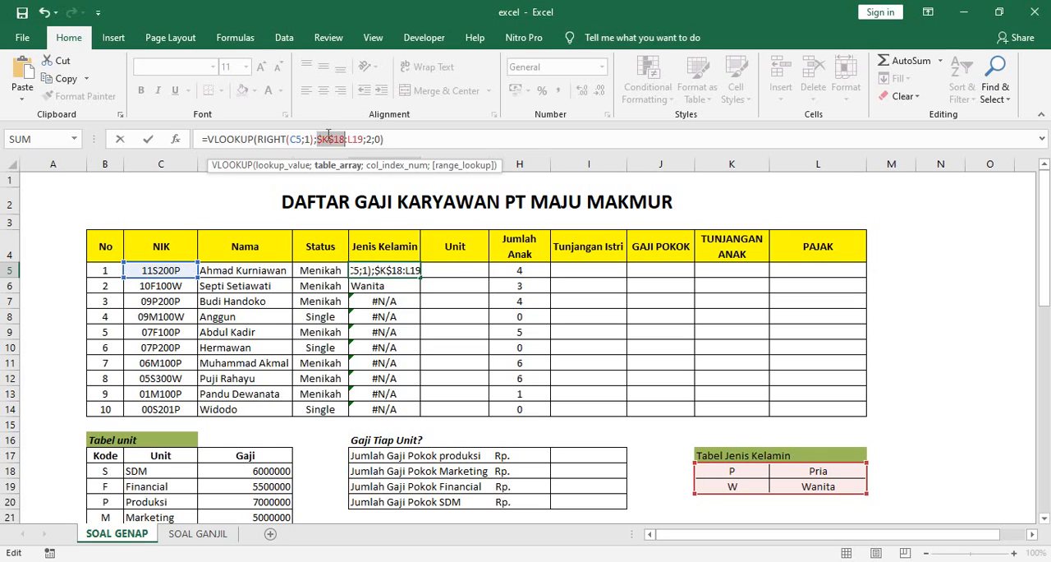
left_click(348, 140)
key("F4")
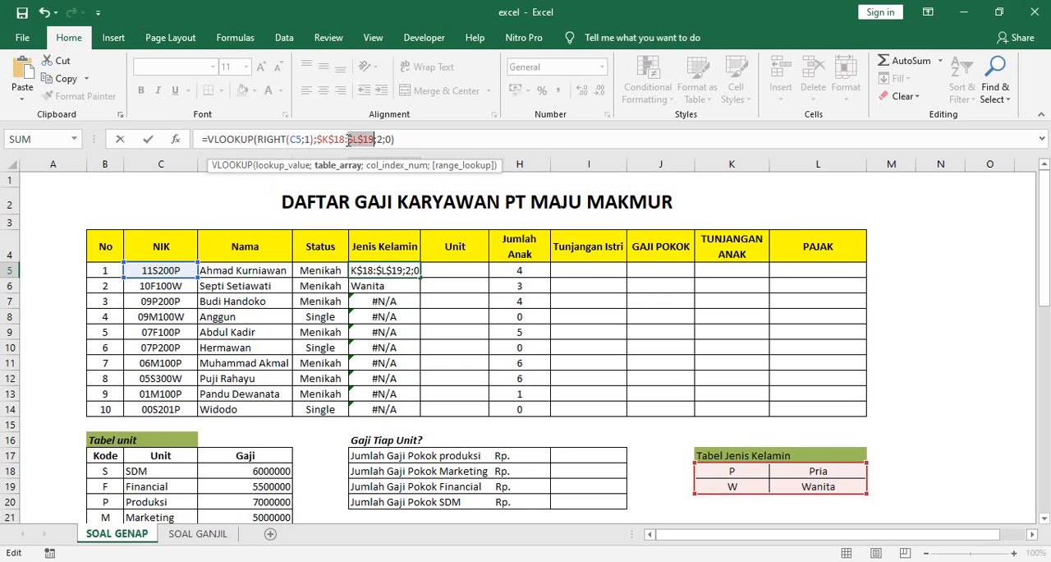
key("Return")
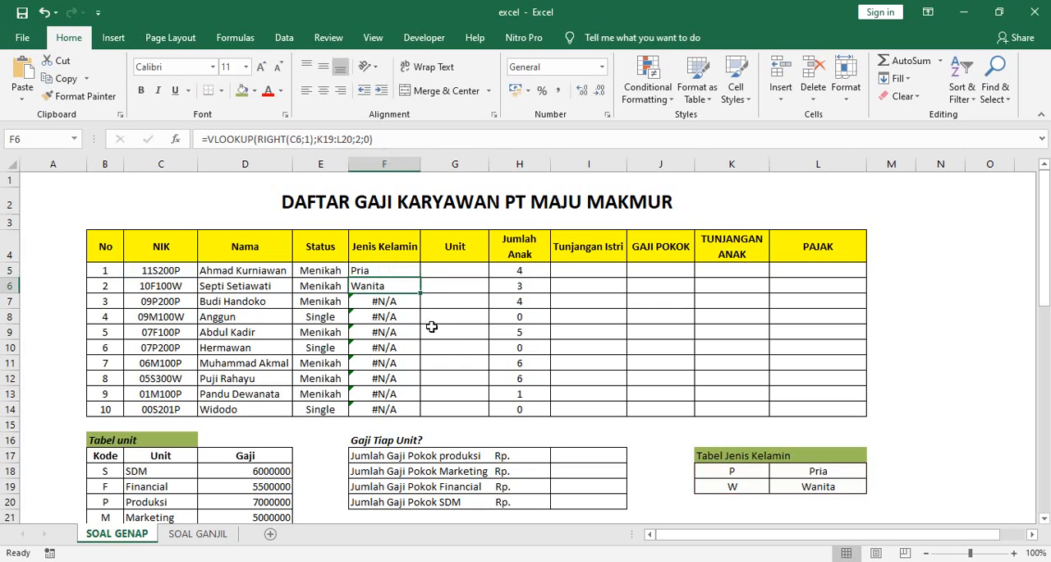
left_click(402, 269)
left_click_drag(419, 278, 436, 423)
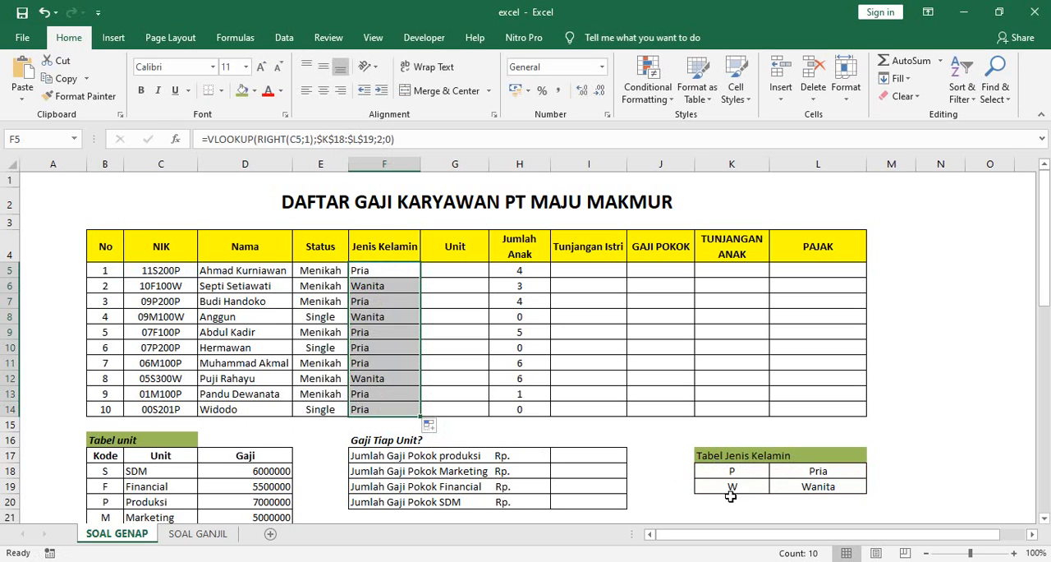
Step: Compare the copied Jenis Kelamin formulas in F5 to F8 and F14, checking the table range in each
left_click(380, 273)
left_click(382, 289)
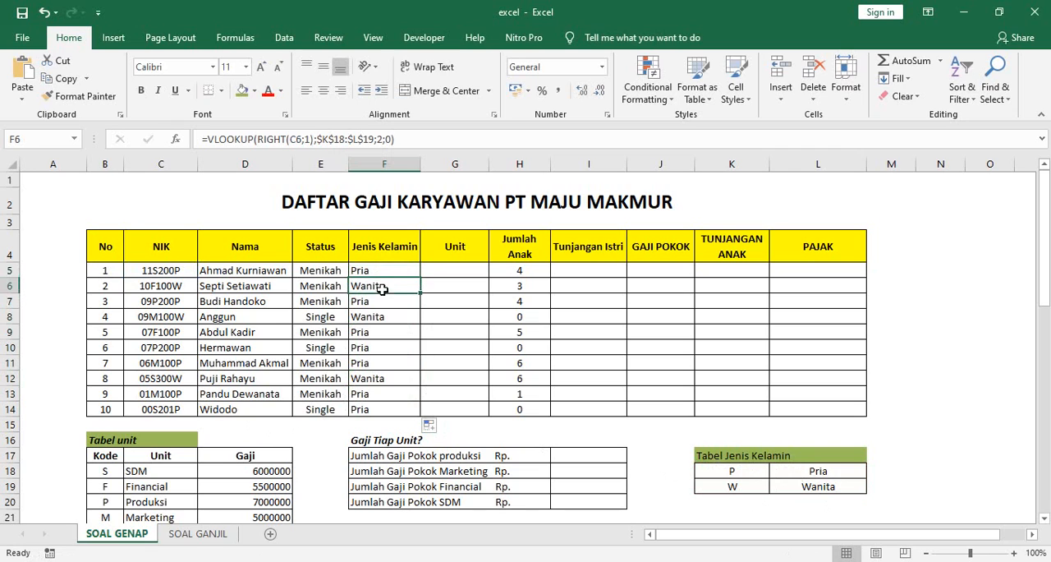
left_click(366, 303)
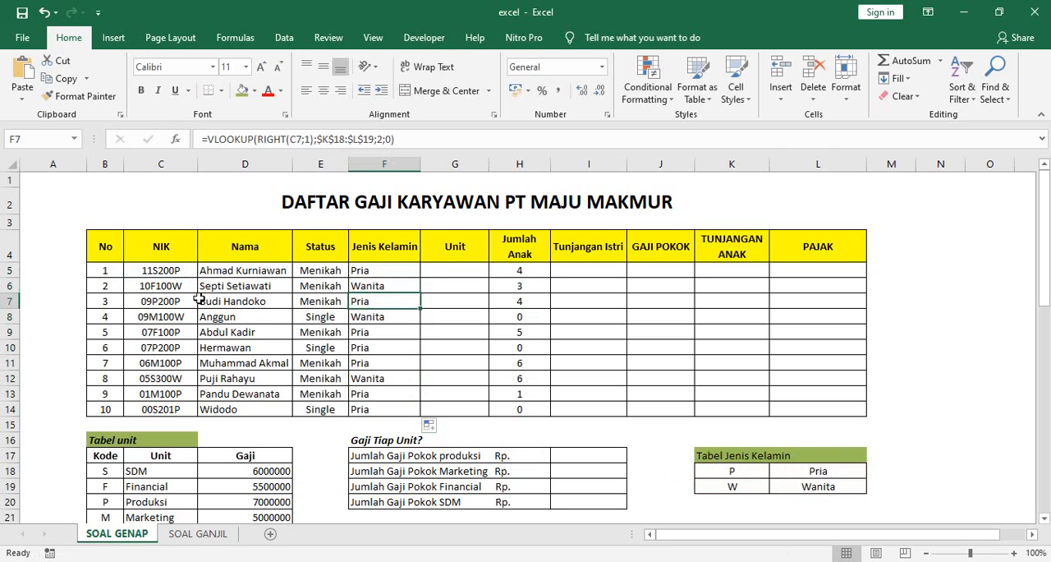
left_click(373, 317)
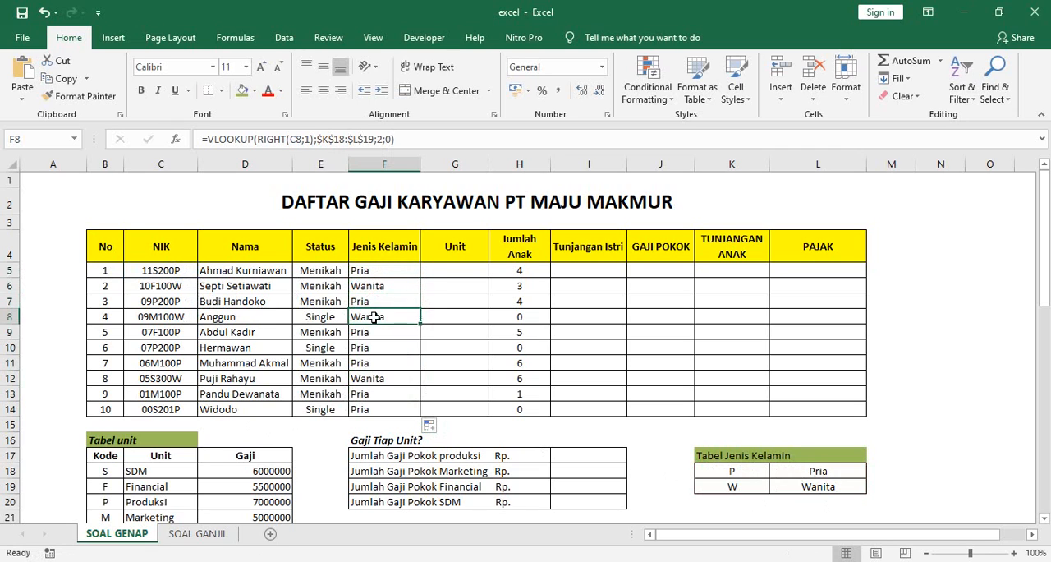
left_click(371, 270)
left_click(378, 407)
left_click(396, 271)
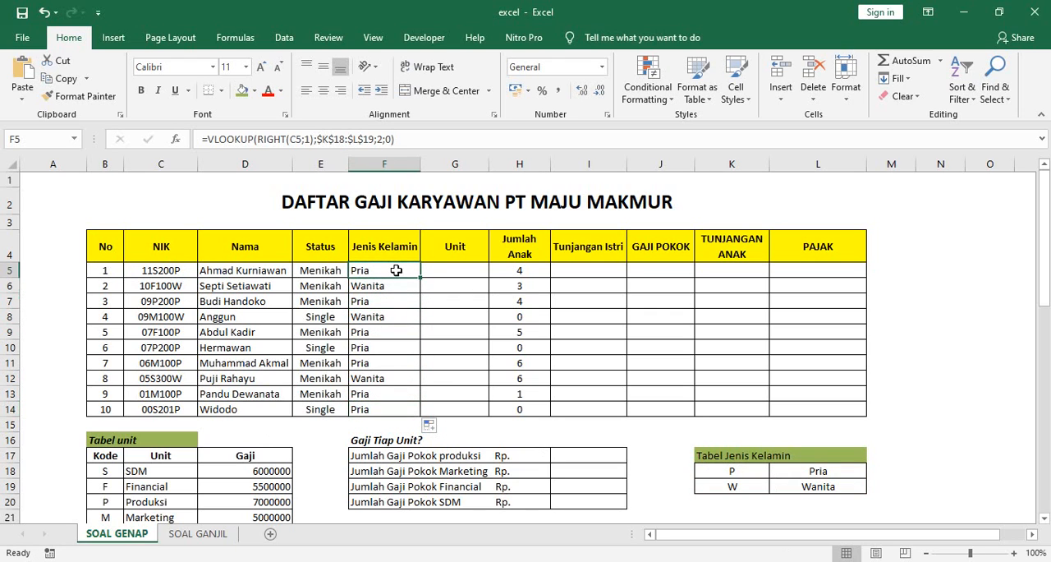
Step: Examine the table range argument in the F5 and F7 formulas and compare it with F6, F9 and F11
left_click(374, 138)
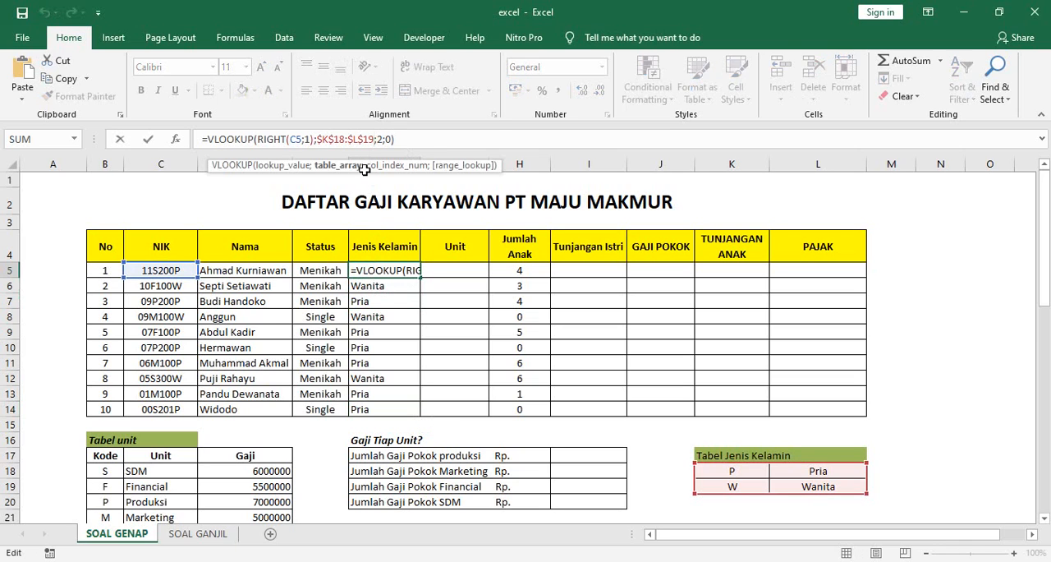
key("Return")
left_click(376, 300)
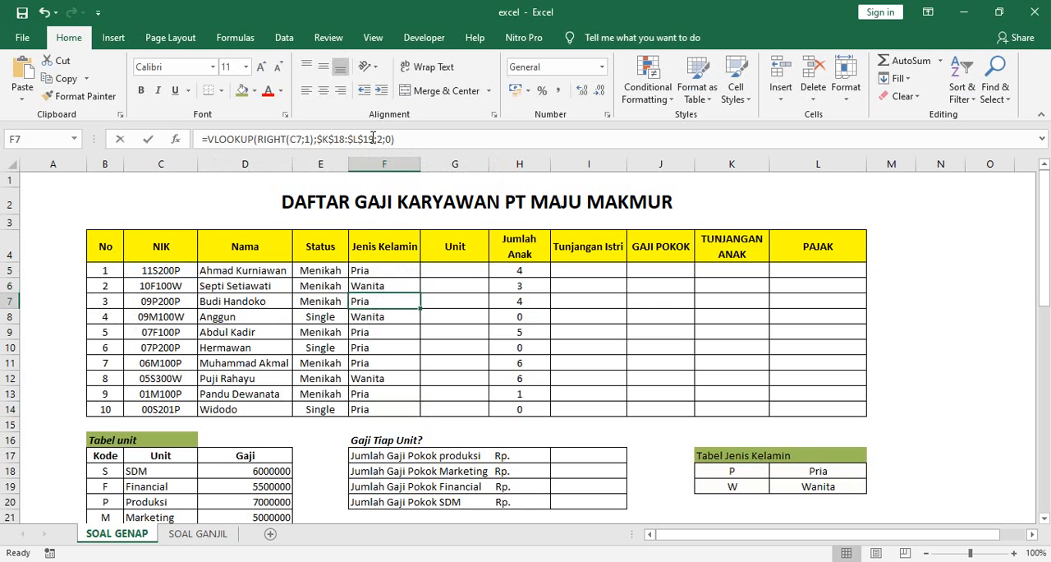
left_click(373, 139)
key("Return")
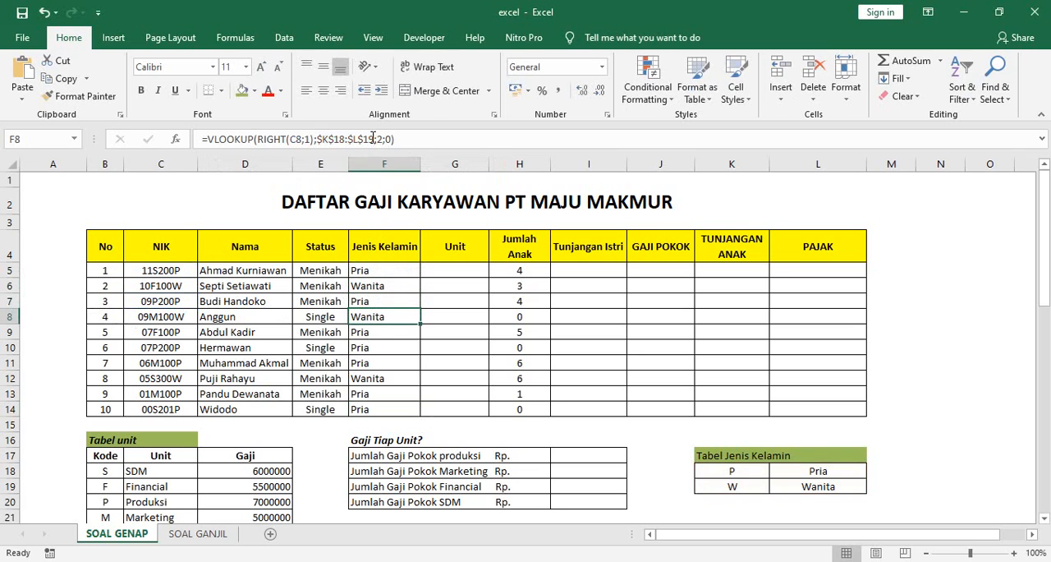
left_click(380, 333)
left_click(381, 358)
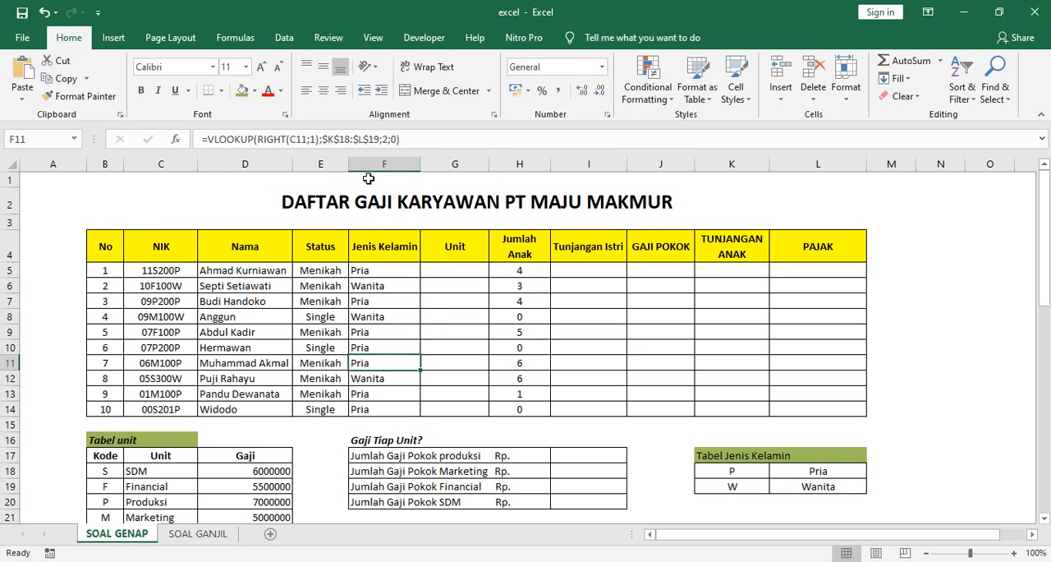
left_click(379, 288)
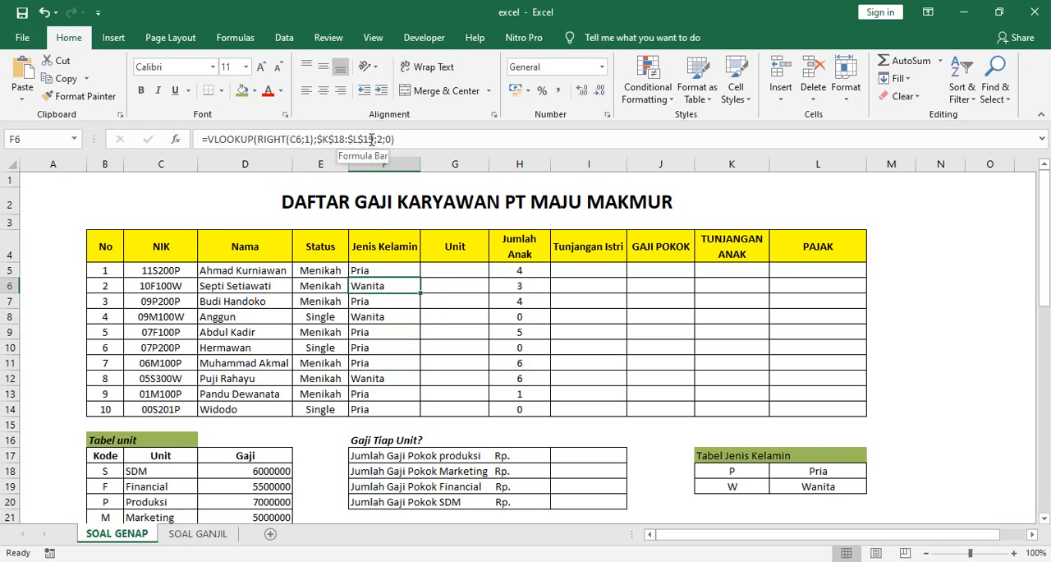
Step: Examine the RIGHT lookup value in F13 and compare the formulas in F12 to F14 with their NIK cells
left_click(383, 392)
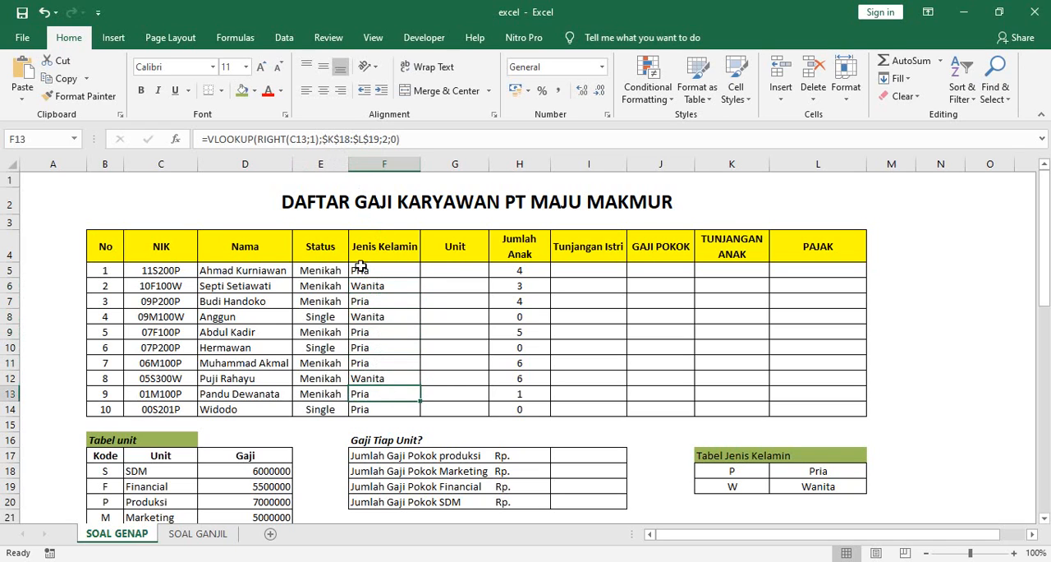
left_click(315, 139)
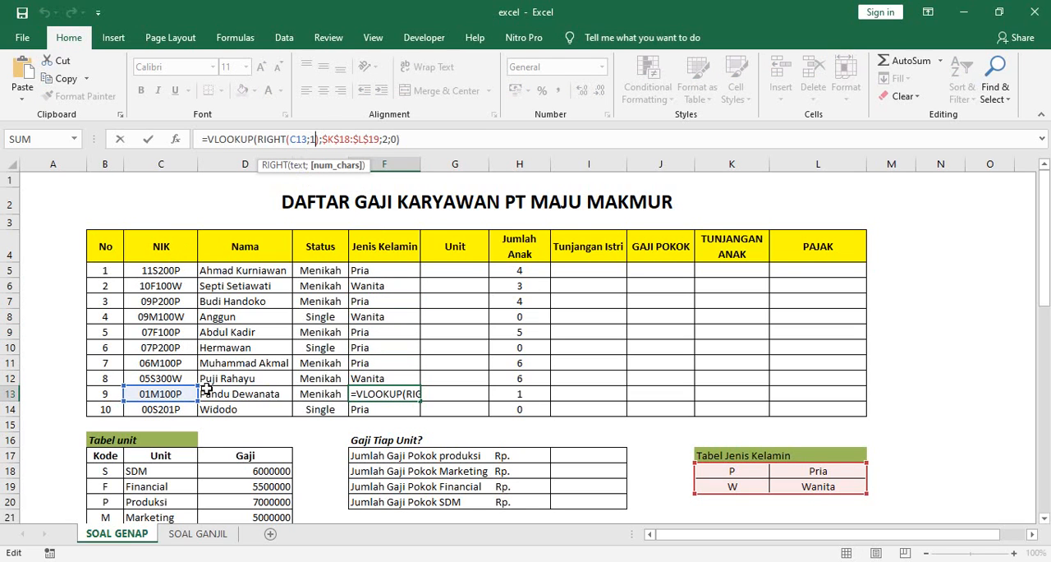
key("Return")
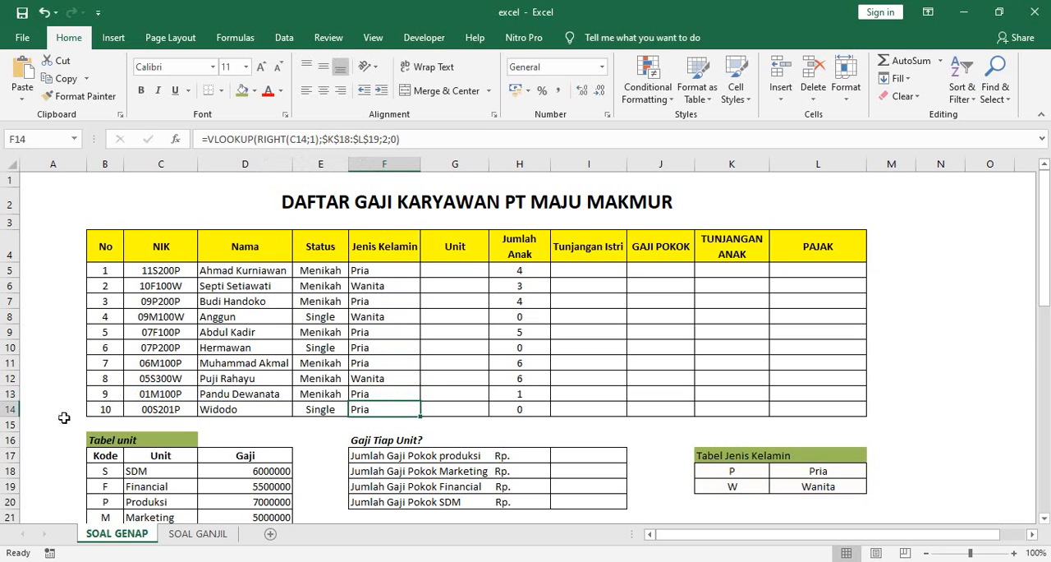
left_click(167, 407)
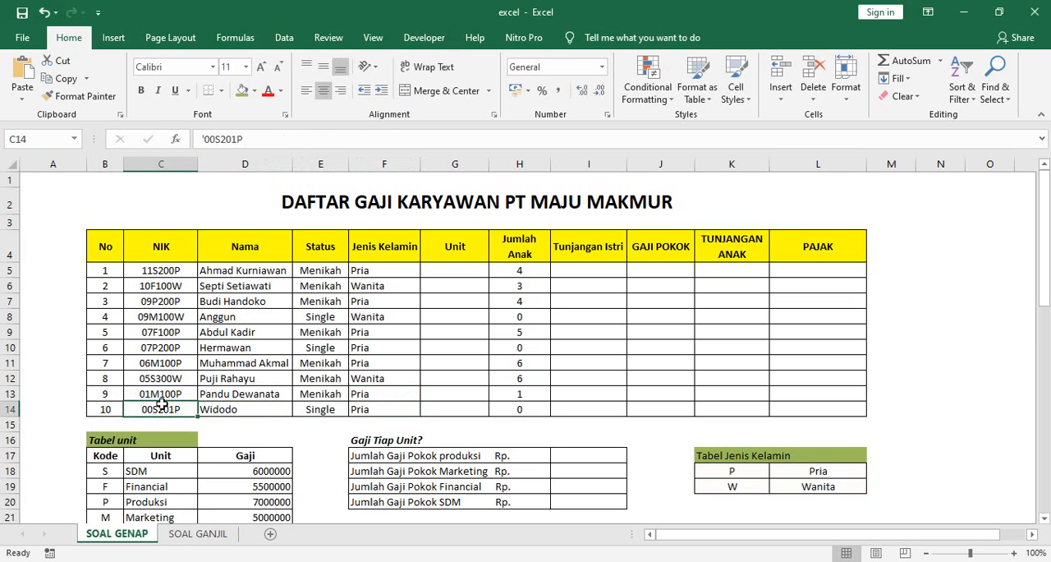
left_click(374, 413)
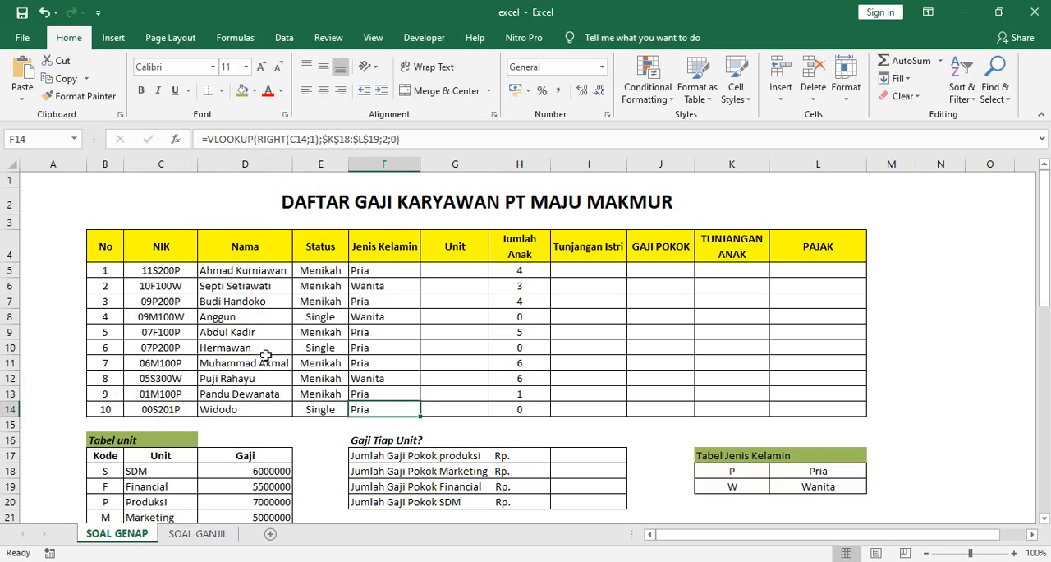
left_click(366, 382)
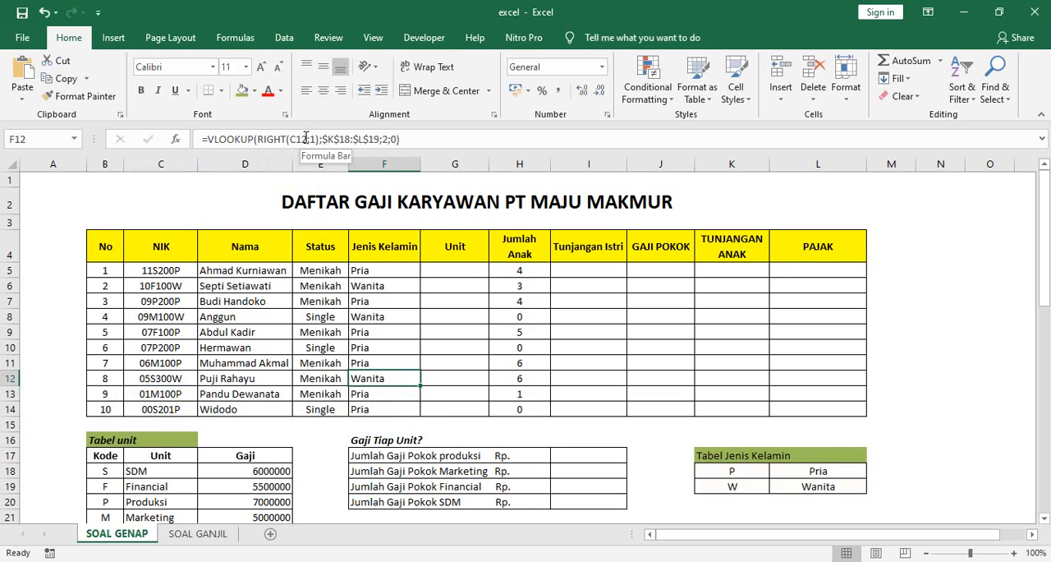
left_click(353, 393)
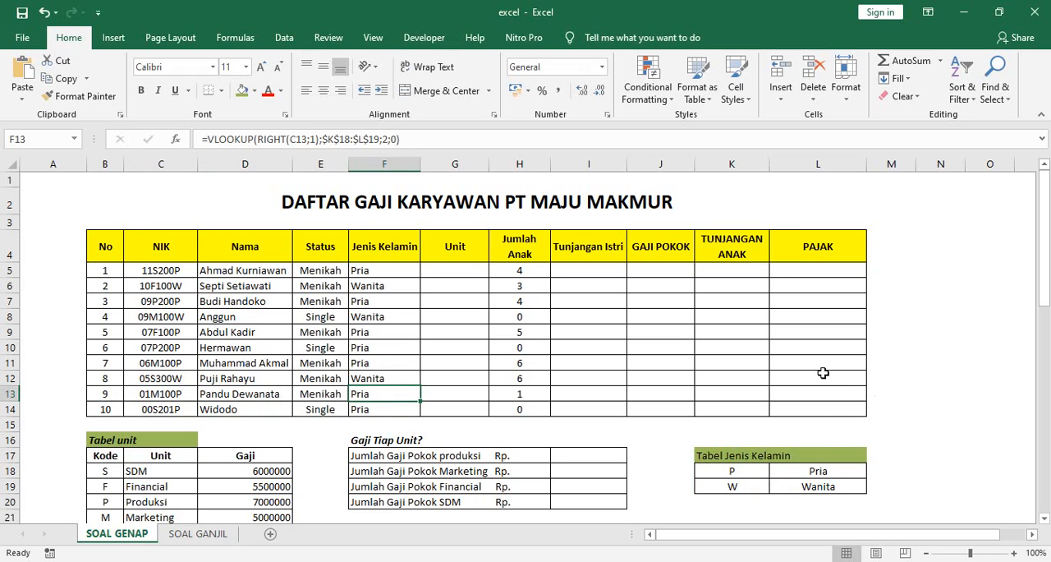
left_click(395, 272)
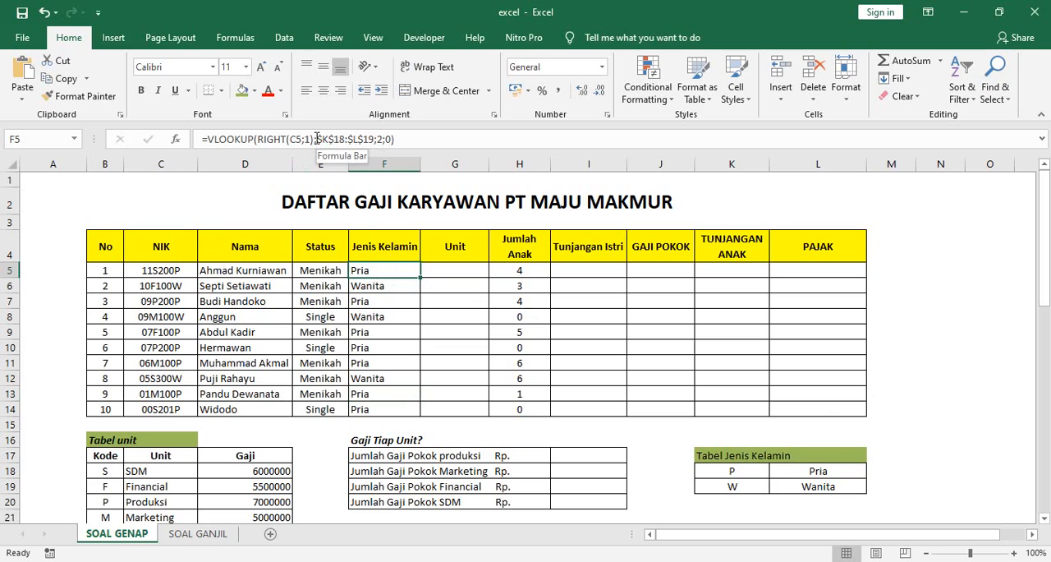
left_click(402, 301)
left_click(390, 269)
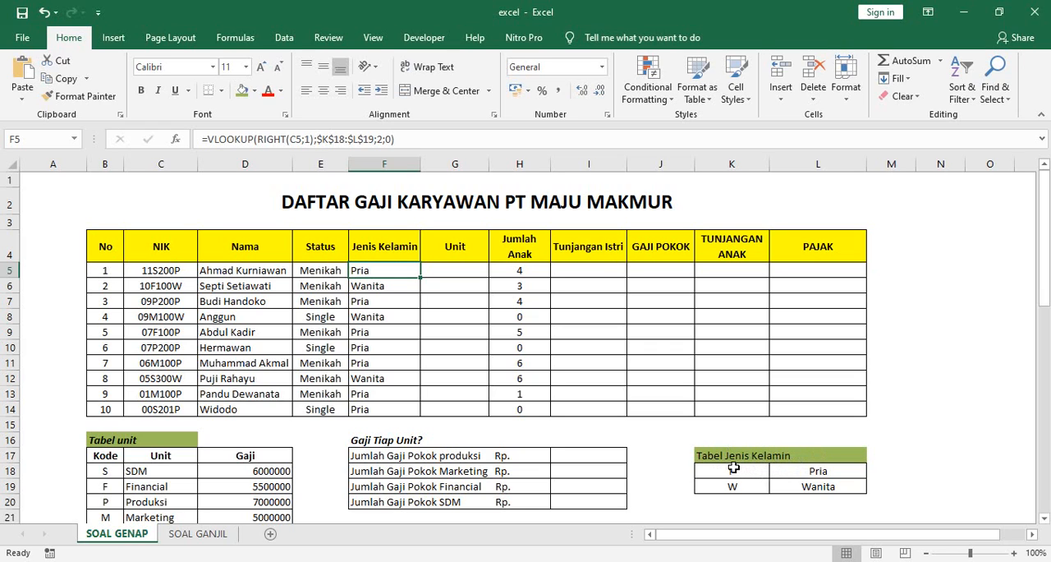
Step: Define the workbook-scope name tabeljenis for the Tabel Jenis Kelamin range K18:L19
left_click_drag(731, 469, 817, 485)
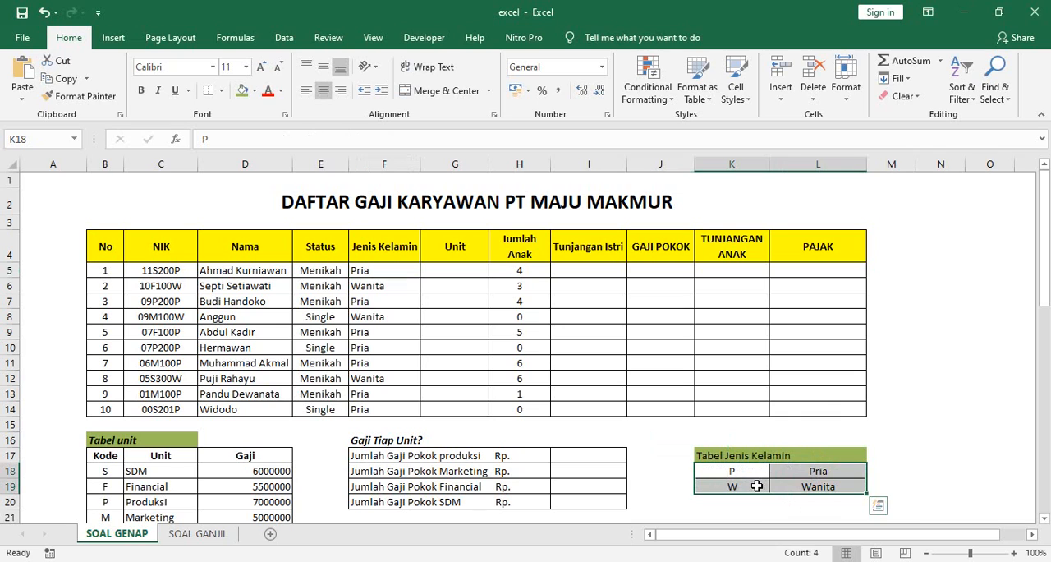
right_click(756, 486)
left_click(813, 457)
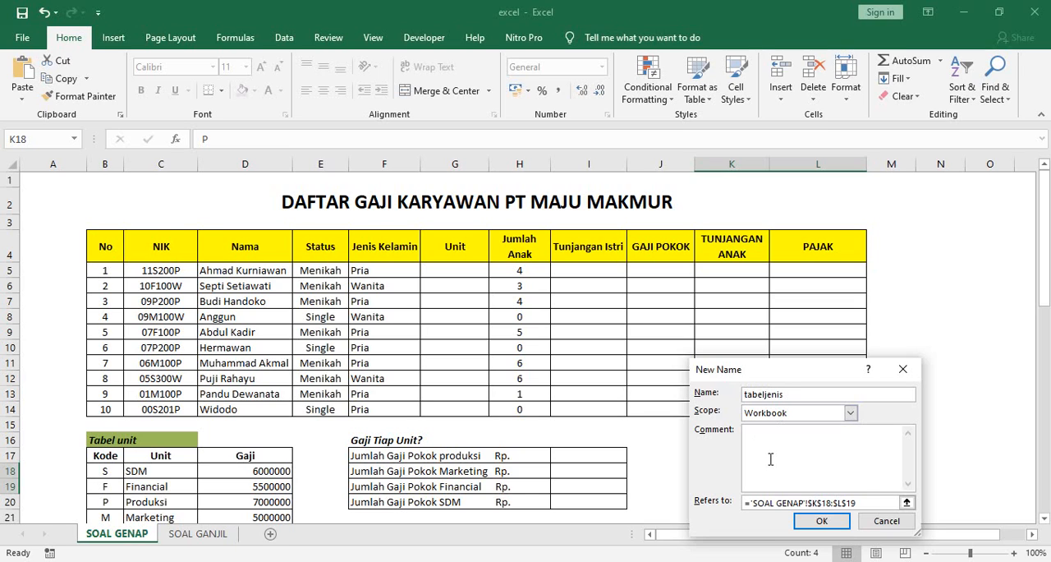
left_click(822, 521)
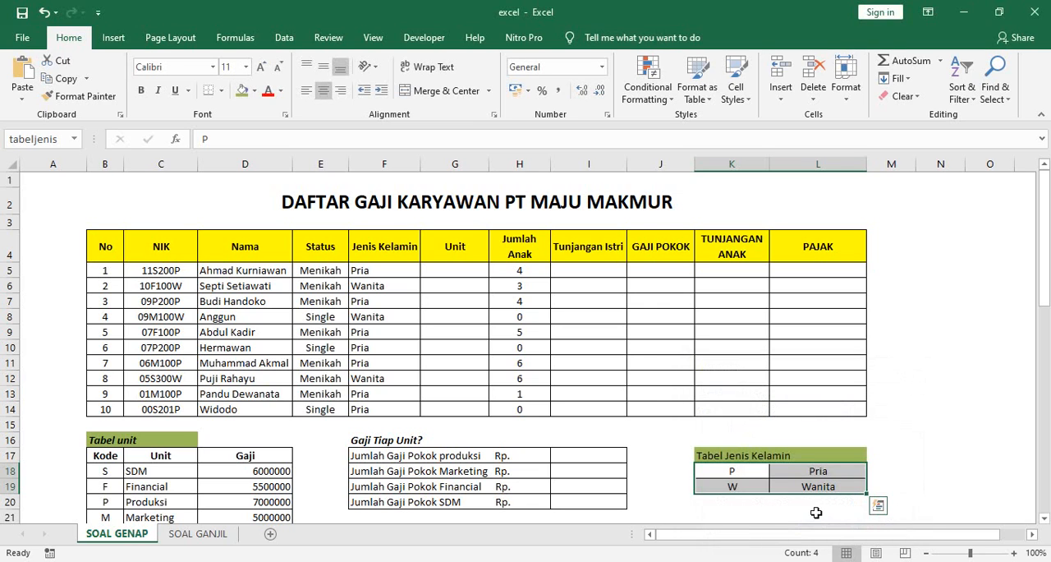
left_click(723, 475)
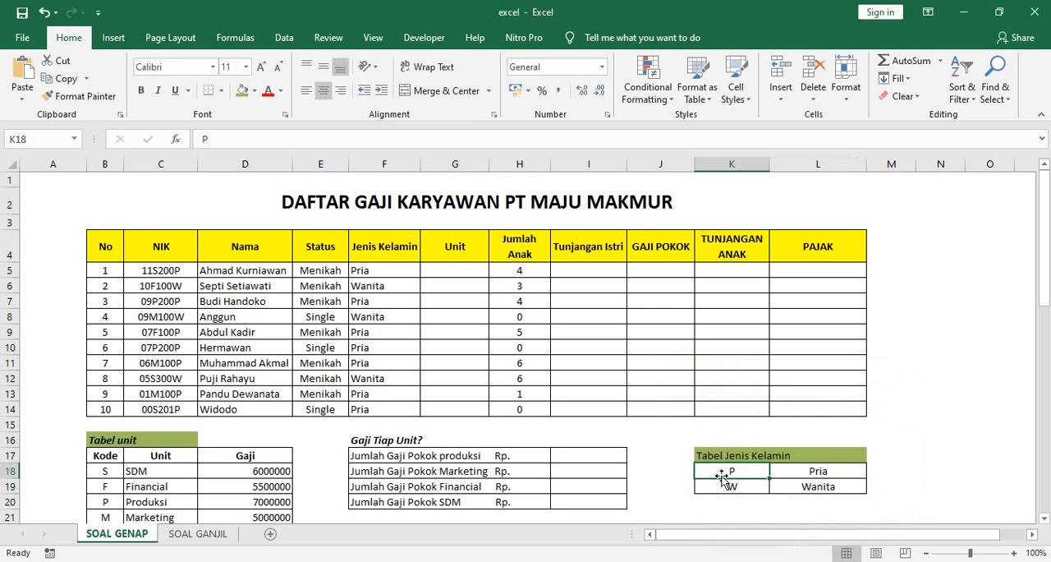
Step: Replace the table range in the F5 VLOOKUP formula with the named range tabeljenis
left_click(377, 271)
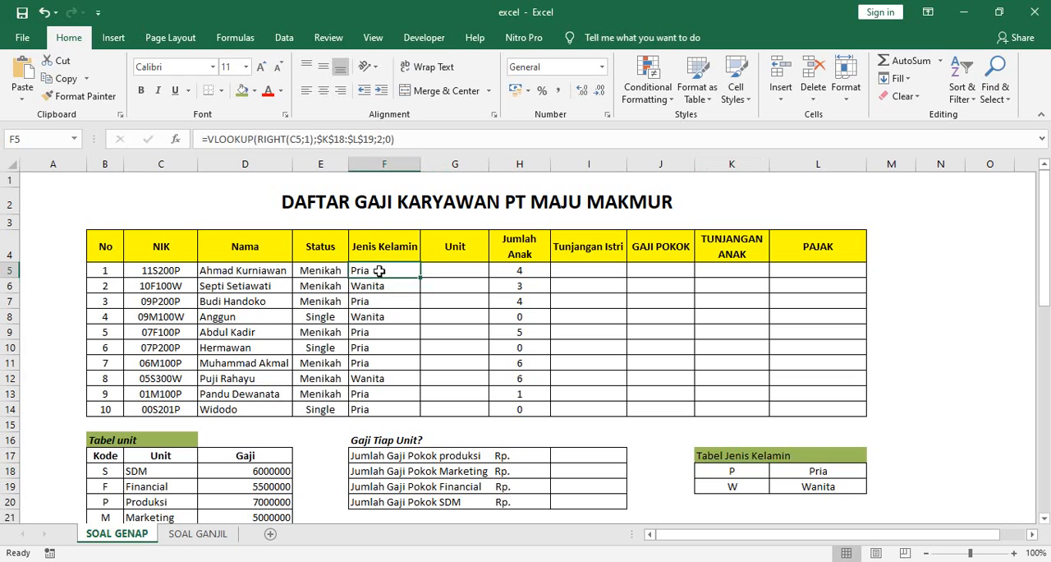
left_click(374, 139)
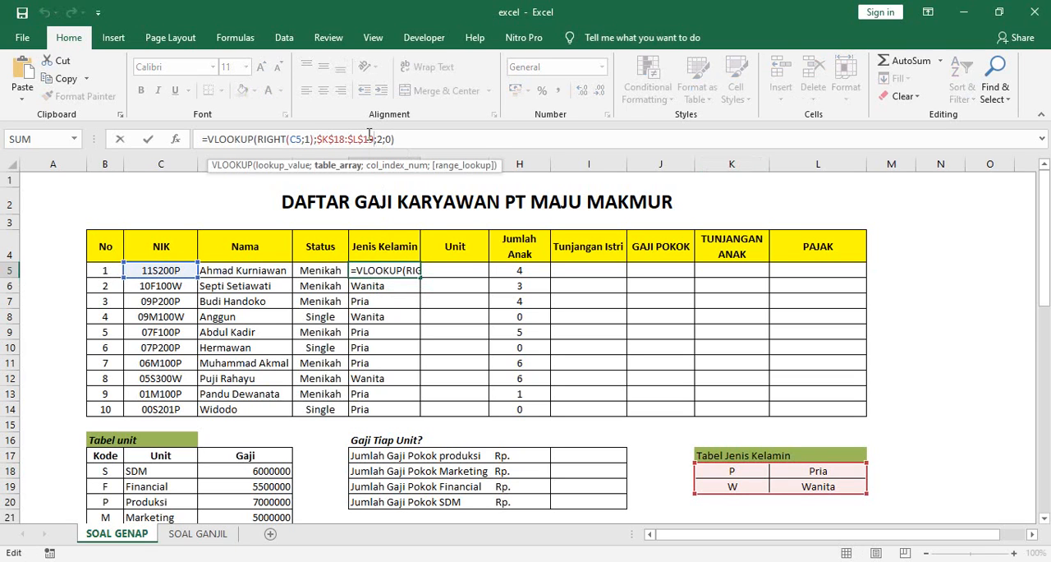
key("BackSpace")
key("BackSpace")
key("BackSpace")
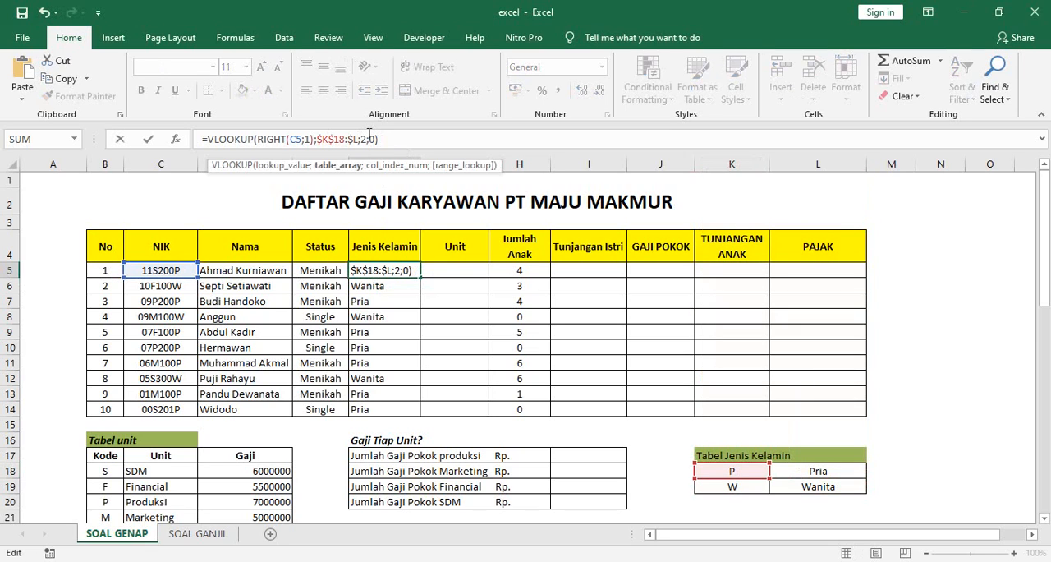
key("BackSpace")
key("BackSpace")
key("BackSpace")
key("BackSpace")
key("BackSpace")
key("BackSpace")
key("BackSpace")
key("BackSpace")
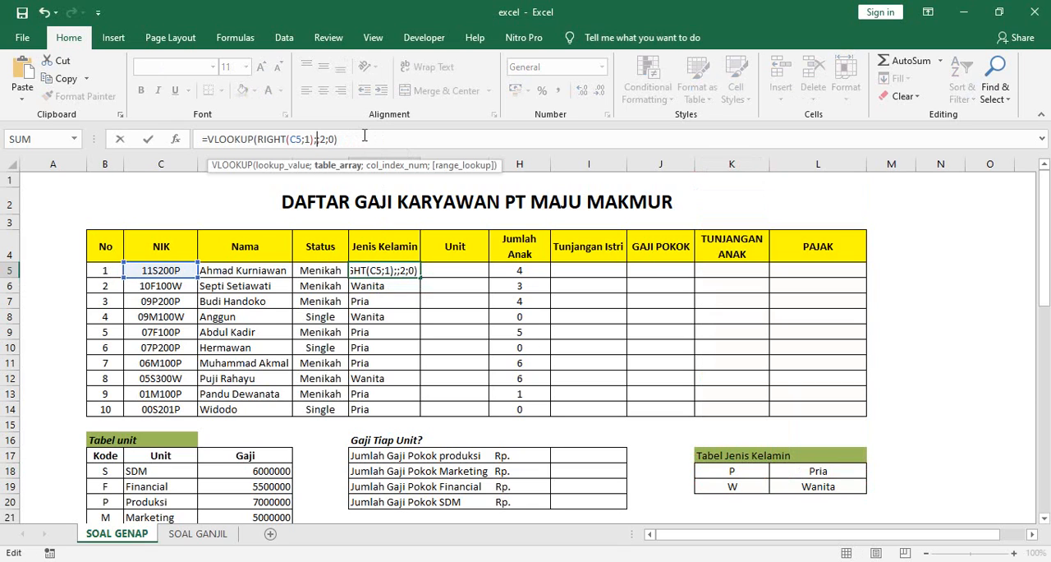
type("t")
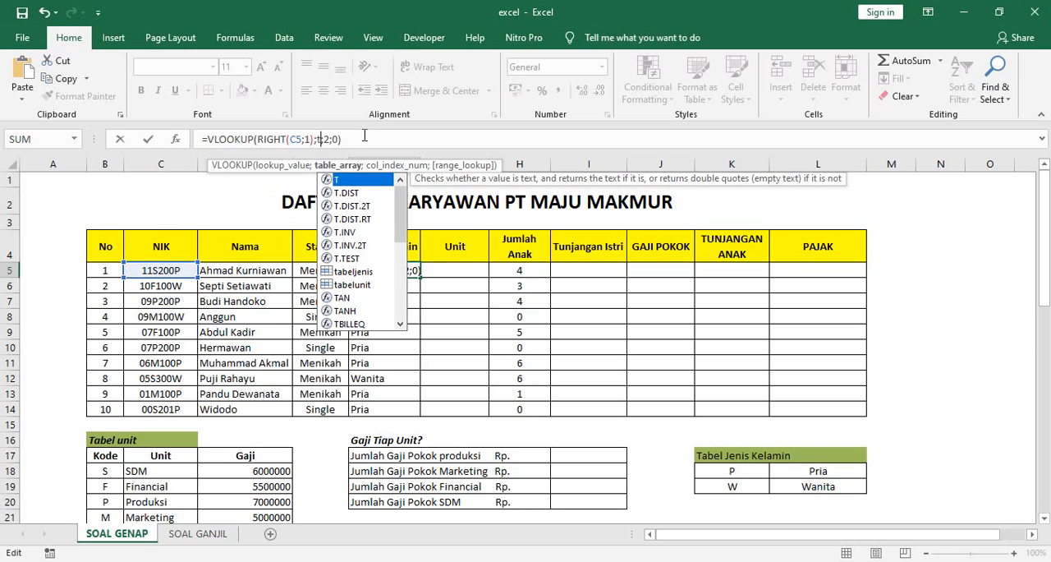
double_click(346, 274)
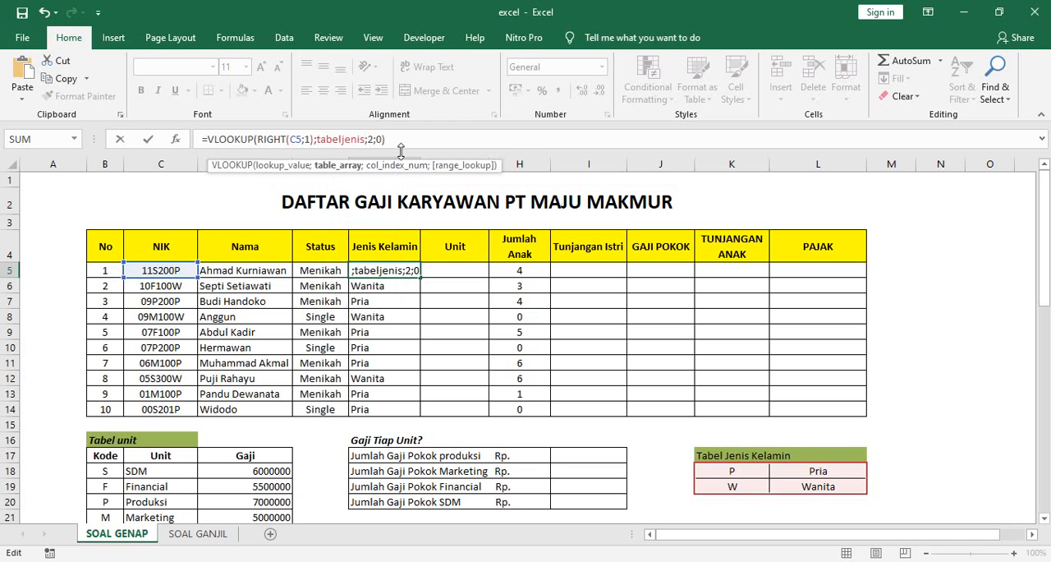
key("Return")
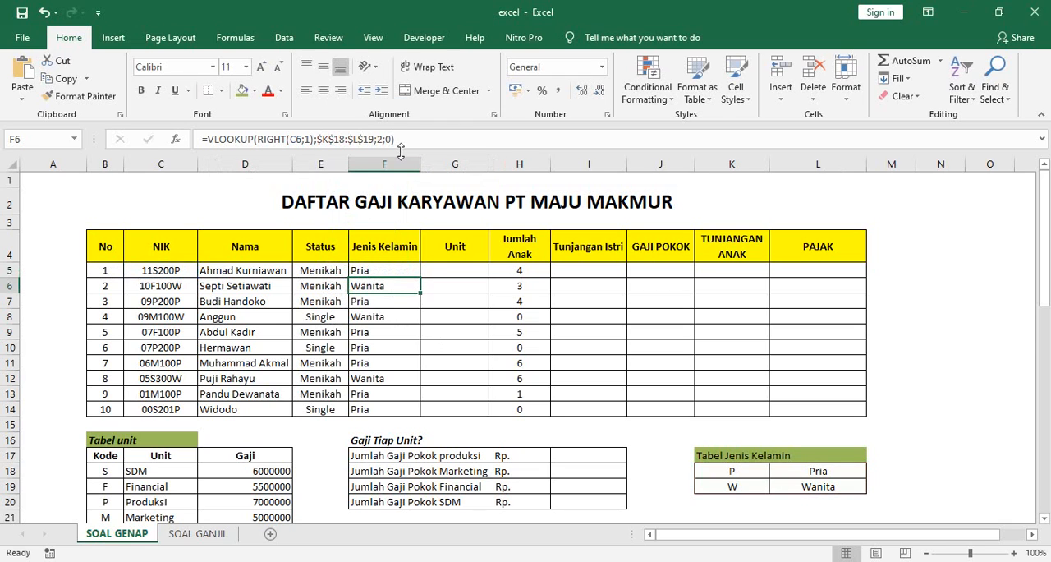
Step: Copy the F5 formula down through F14 and check the resulting formulas in F5 and F6
left_click(393, 271)
left_click_drag(420, 278, 414, 416)
left_click(381, 272)
left_click(379, 285)
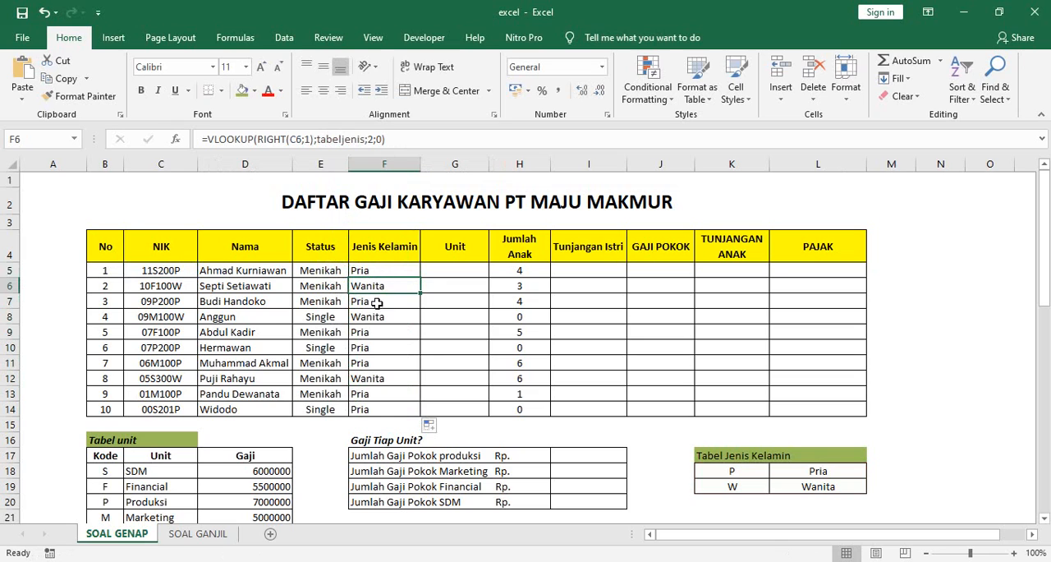
left_click(376, 275)
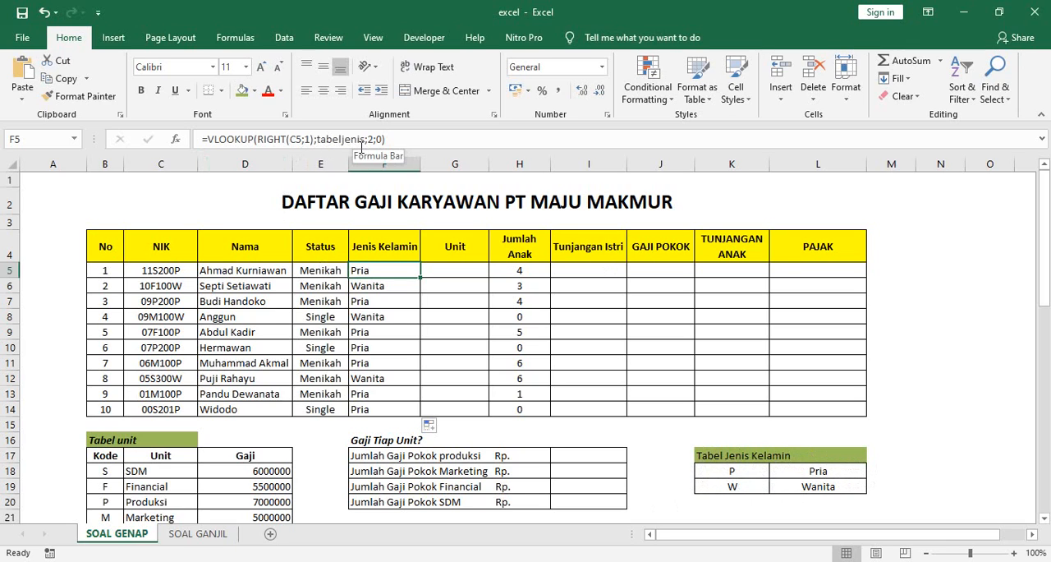
Step: Check the formulas in F6 and F5, select G5, and review the Unit column rule in Ketentuan Pengerjaan
left_click(392, 285)
left_click(394, 271)
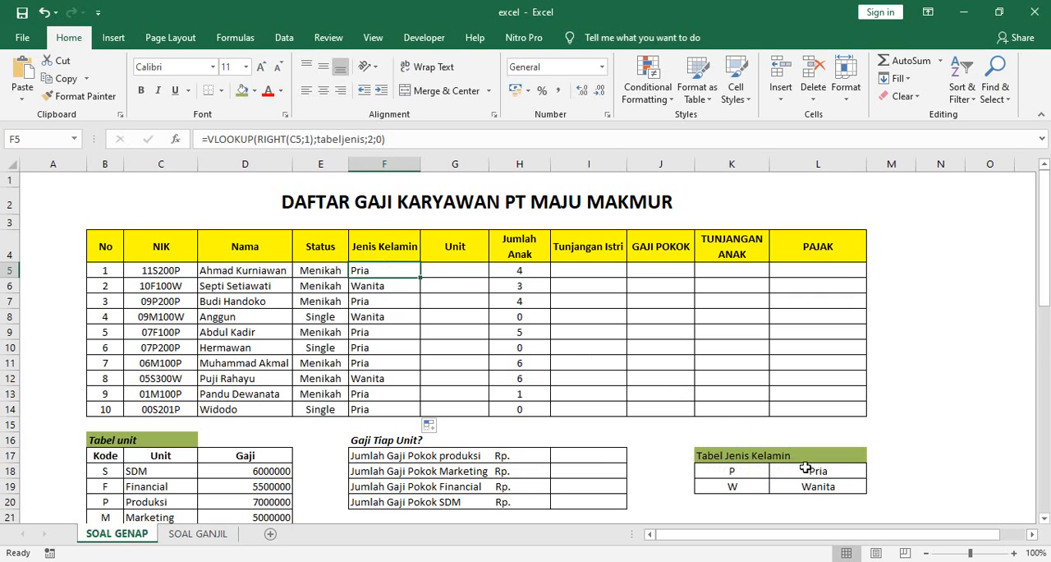
left_click(457, 267)
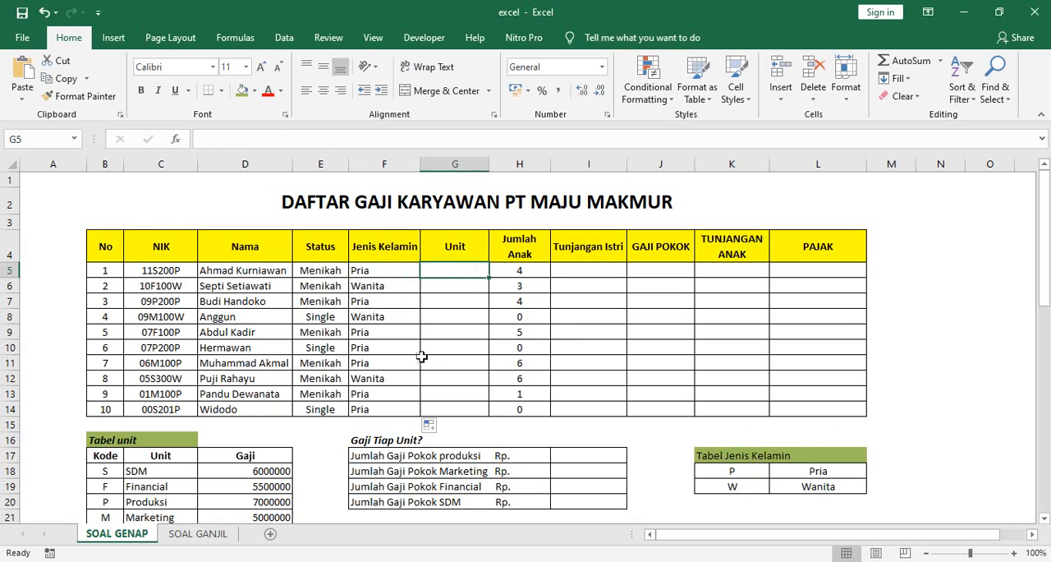
scroll(386, 353, "down", 3)
scroll(361, 357, "down", 2)
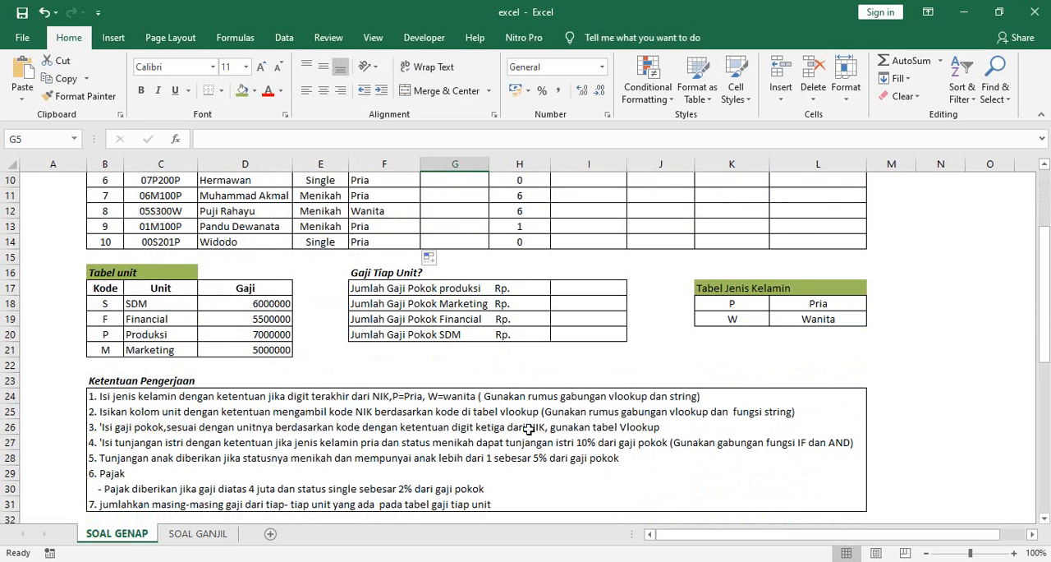
scroll(528, 415, "up", 3)
scroll(459, 280, "down", 2)
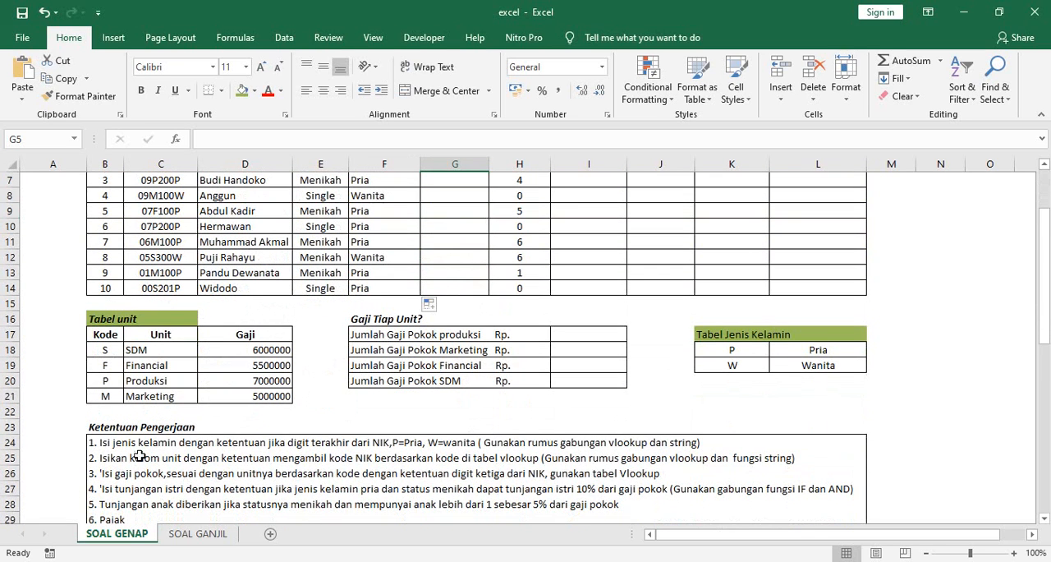
scroll(155, 328, "up", 1)
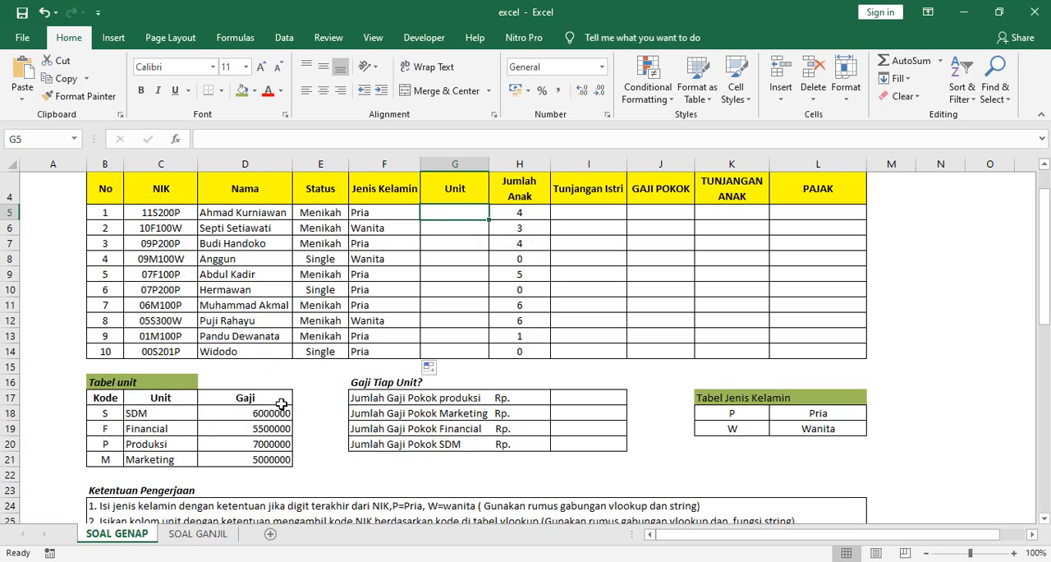
Step: Begin a VLOOKUP formula in G5 with MID(C5;3;1) as the lookup value
type("=vl")
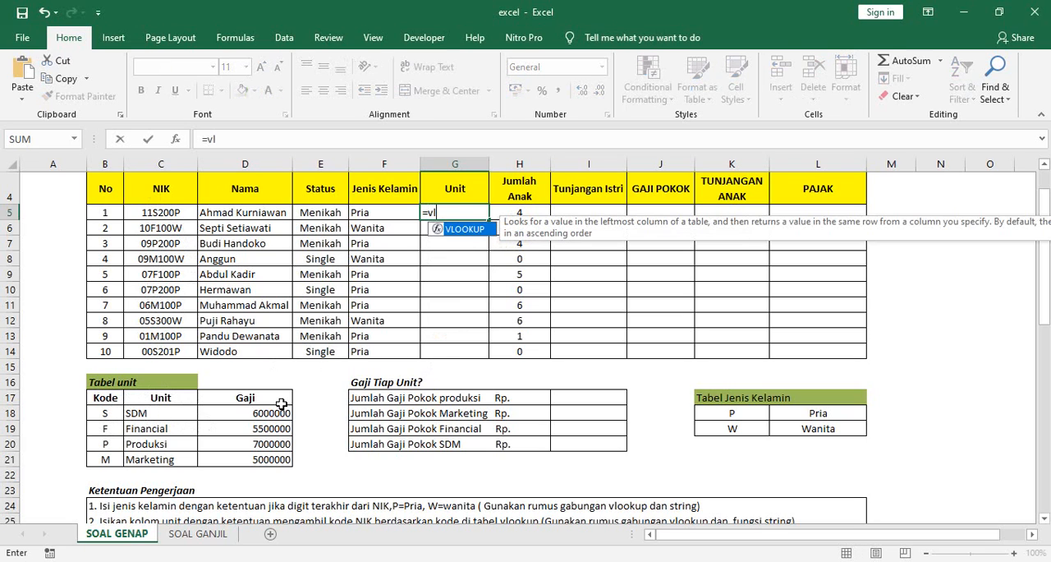
double_click(482, 230)
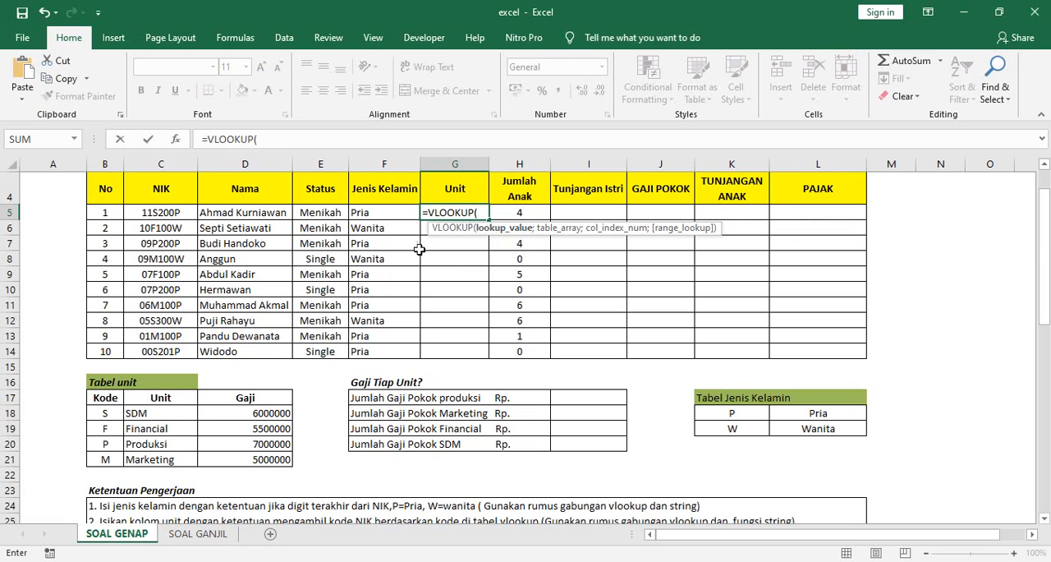
type("mi")
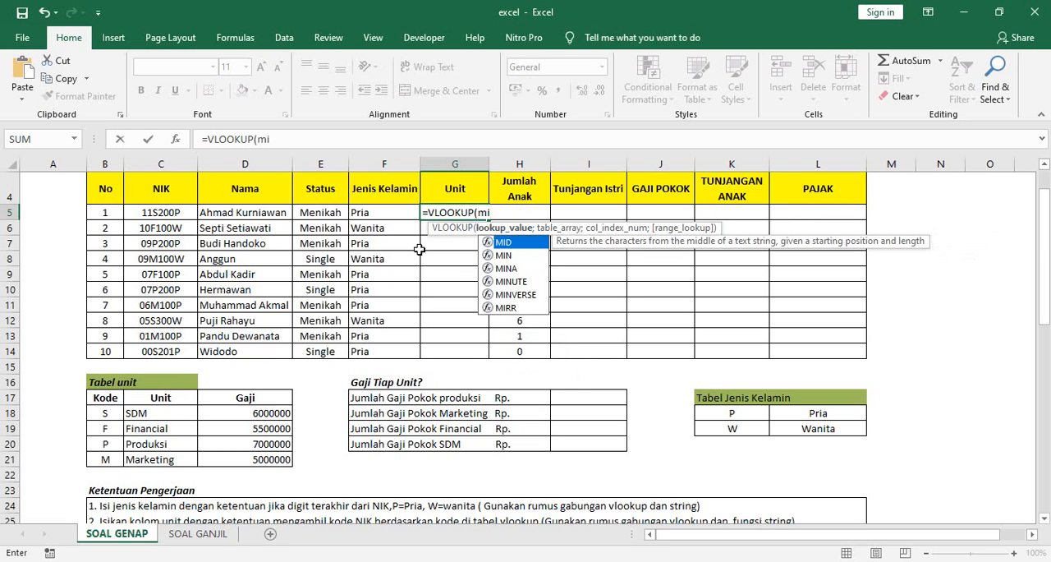
type("d(")
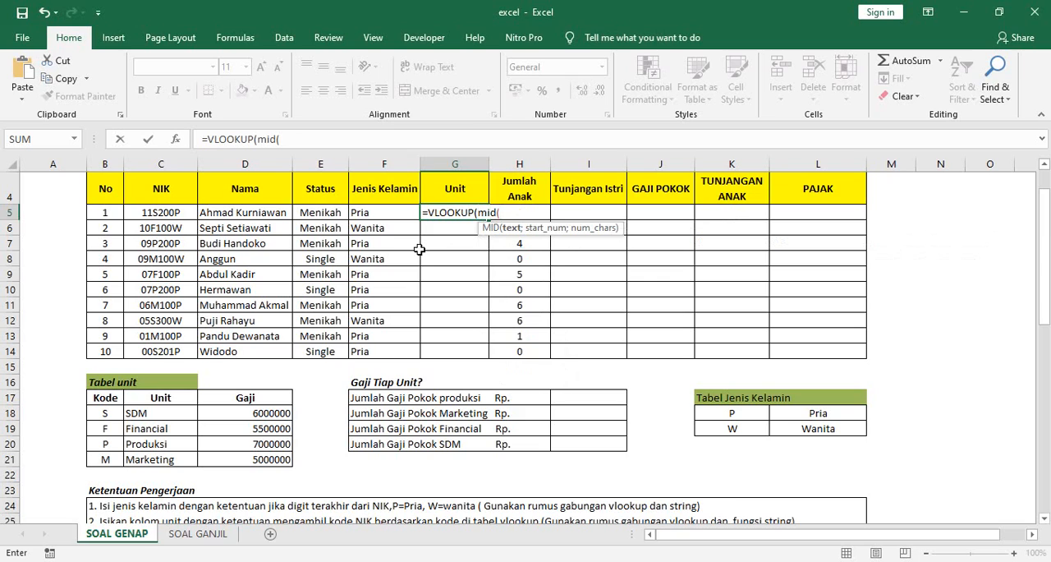
left_click(166, 216)
type(";3")
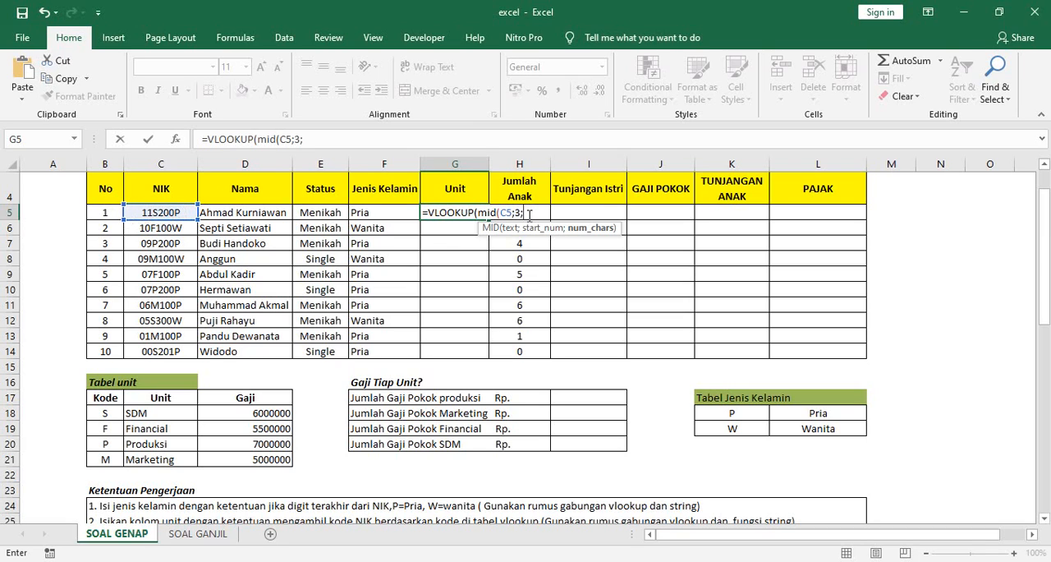
type("1);")
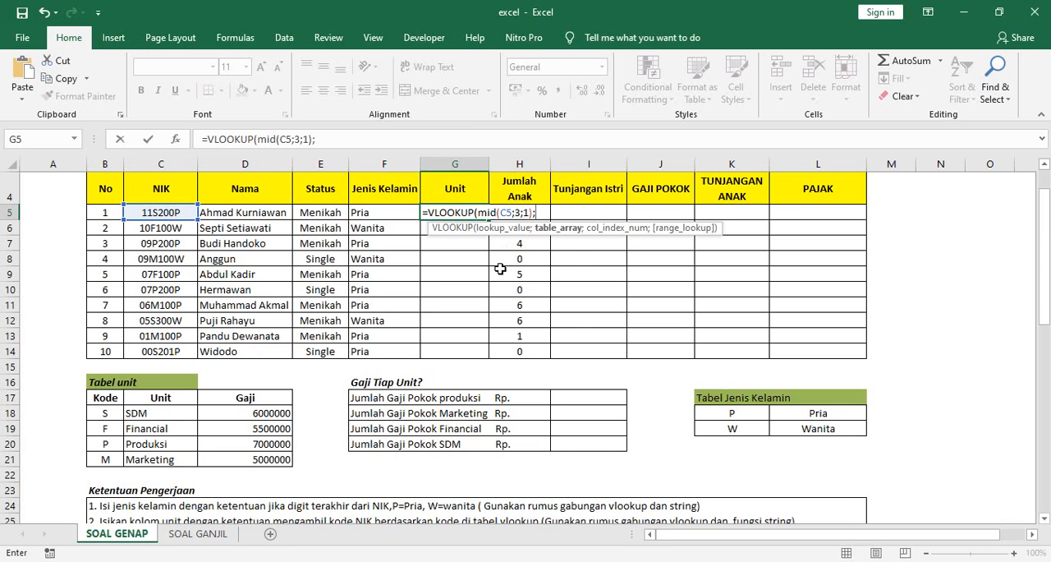
Step: Complete the G5 VLOOKUP with the named range tabelunit, column index 2 and match type 0, and copy it down through G14
type("ta")
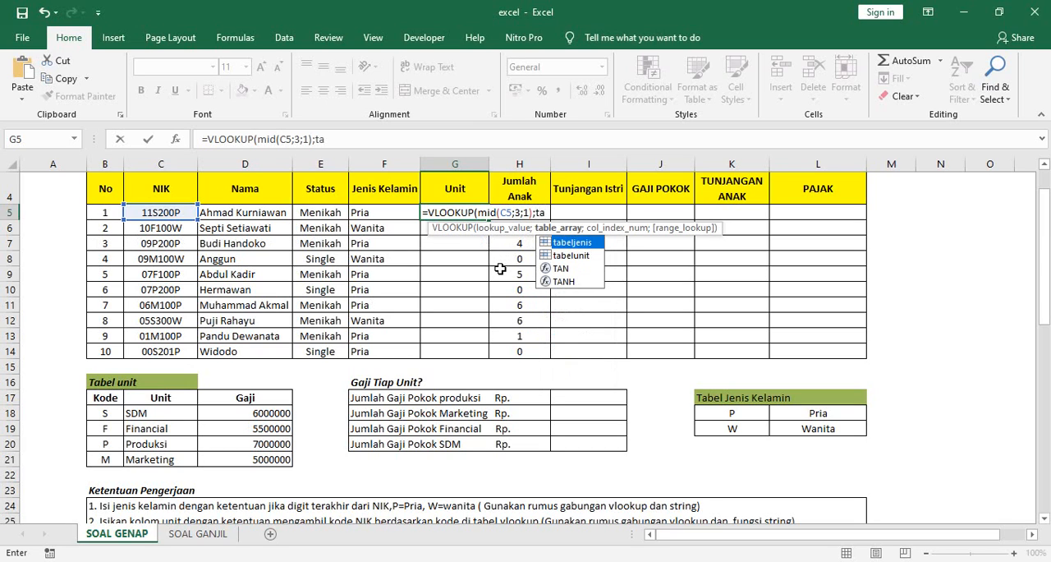
left_click(584, 261)
double_click(584, 261)
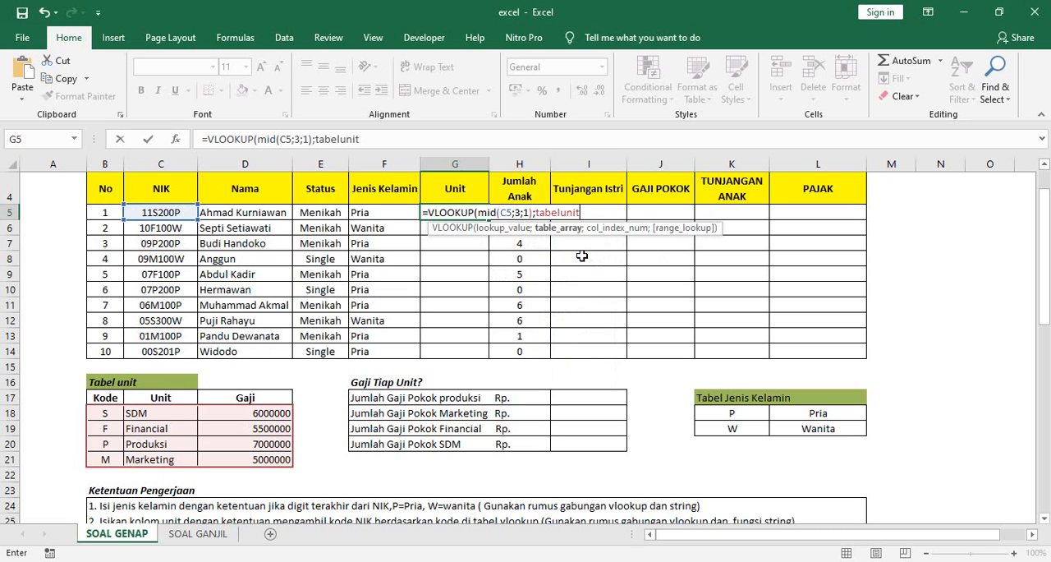
left_click(392, 143)
type(";")
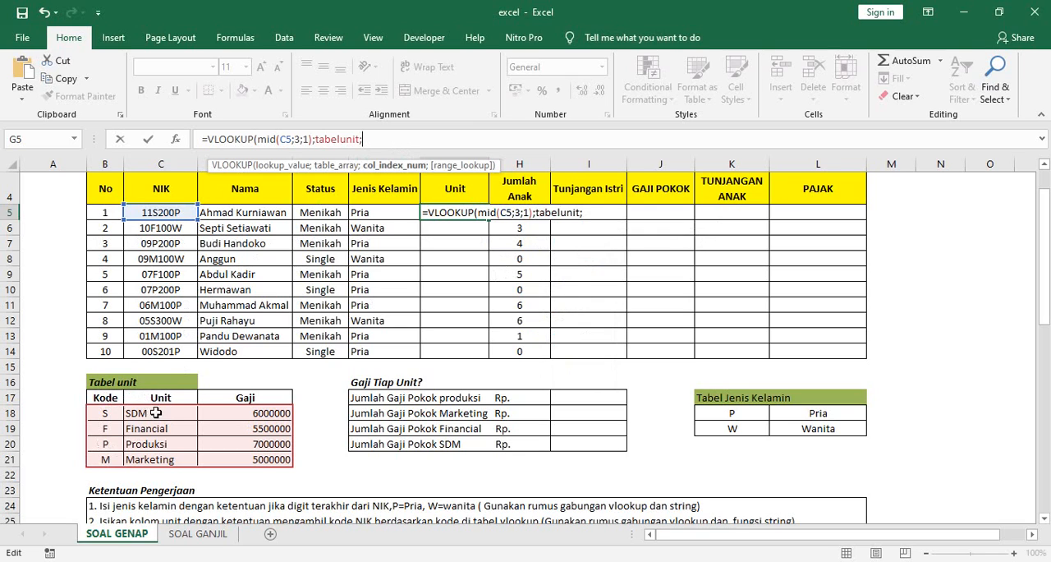
type("2;0")
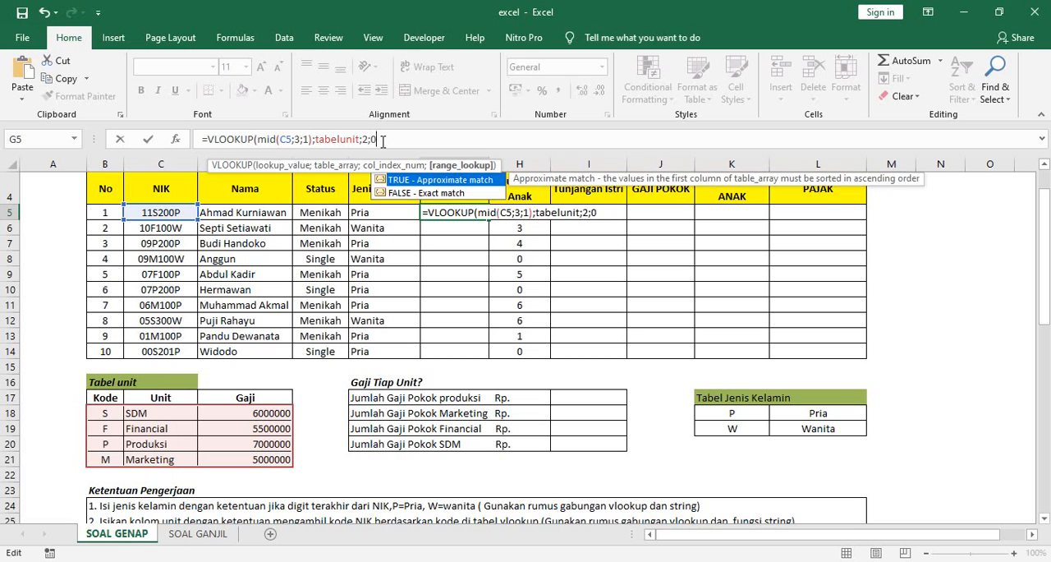
type(")")
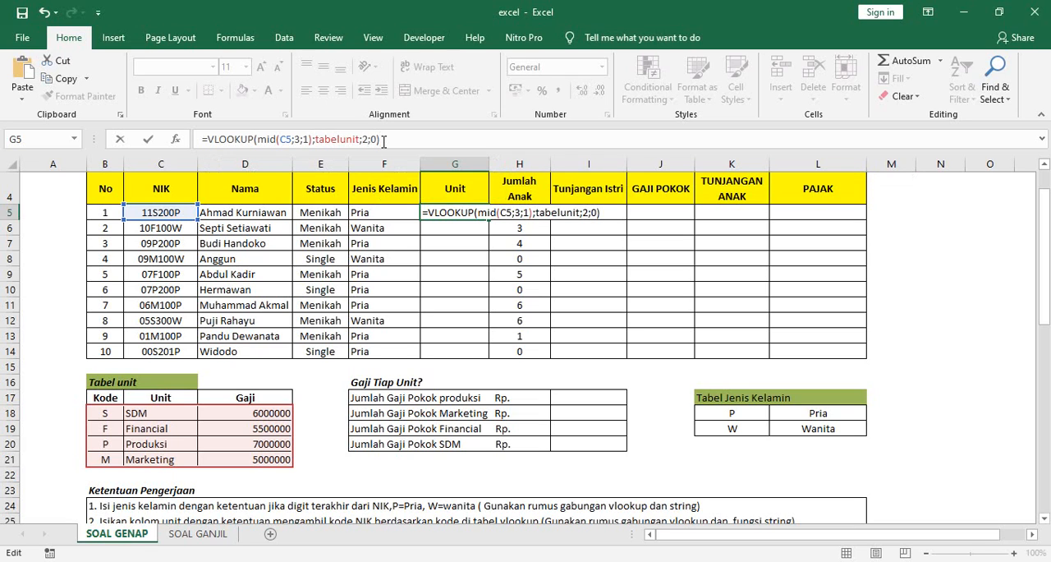
key("Return")
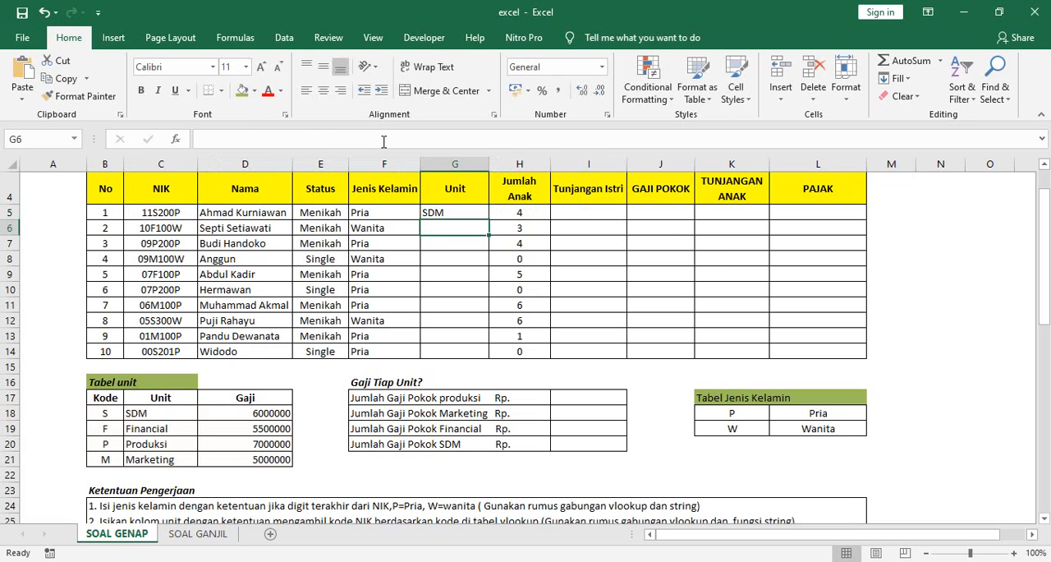
left_click(476, 211)
left_click_drag(488, 222, 496, 358)
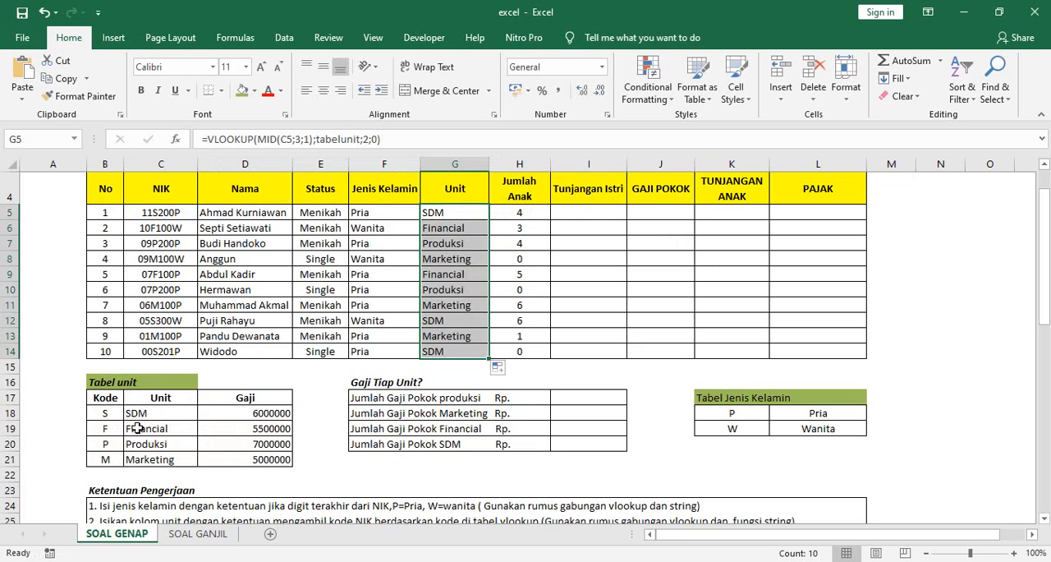
Step: Review the Gaji Pokok rule and begin a VLOOKUP formula in J5 with MID(C5;3;1) as the lookup value
left_click(665, 211)
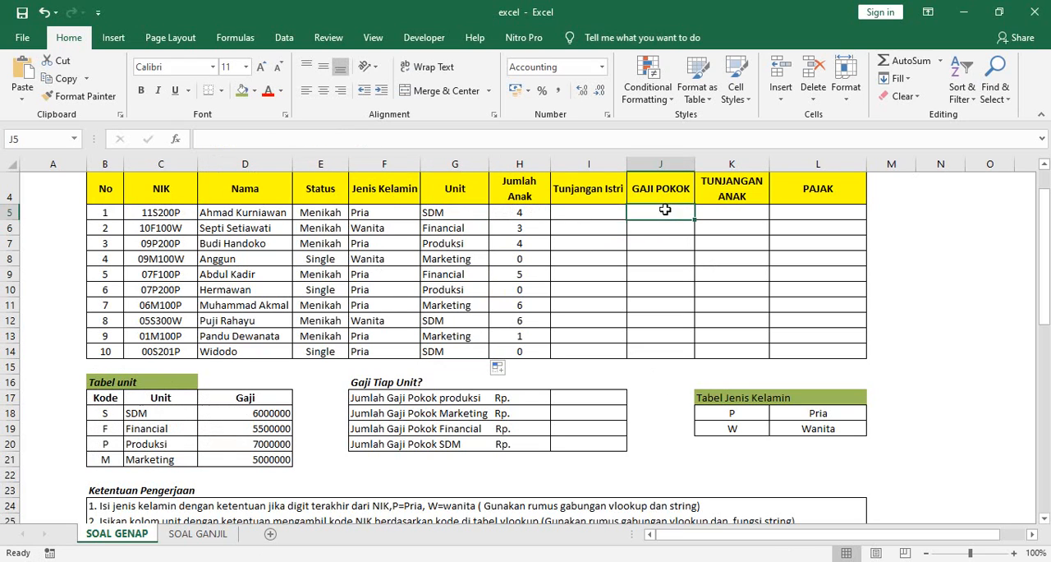
scroll(384, 327, "down", 3)
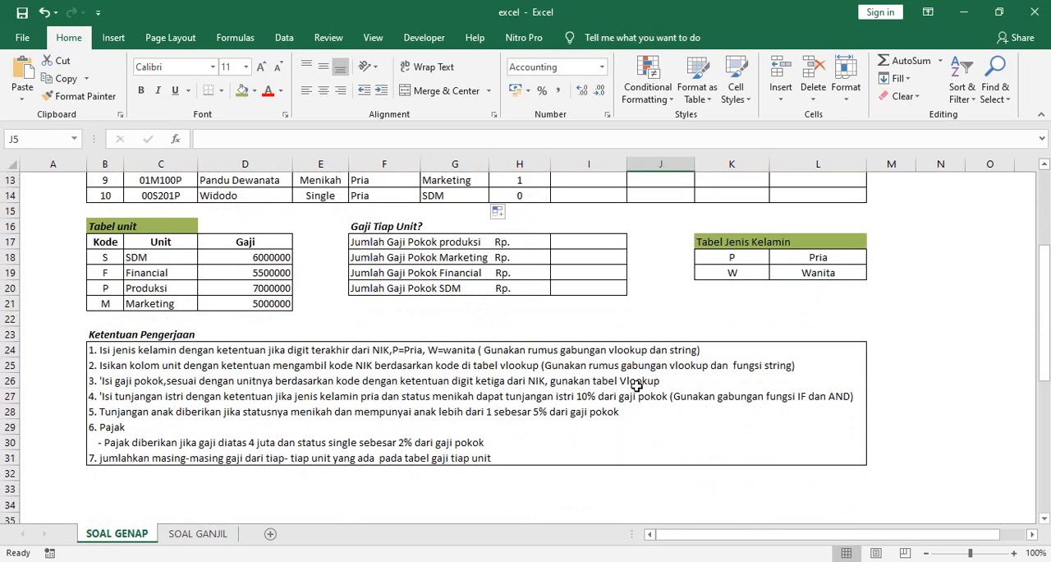
scroll(666, 337, "up", 4)
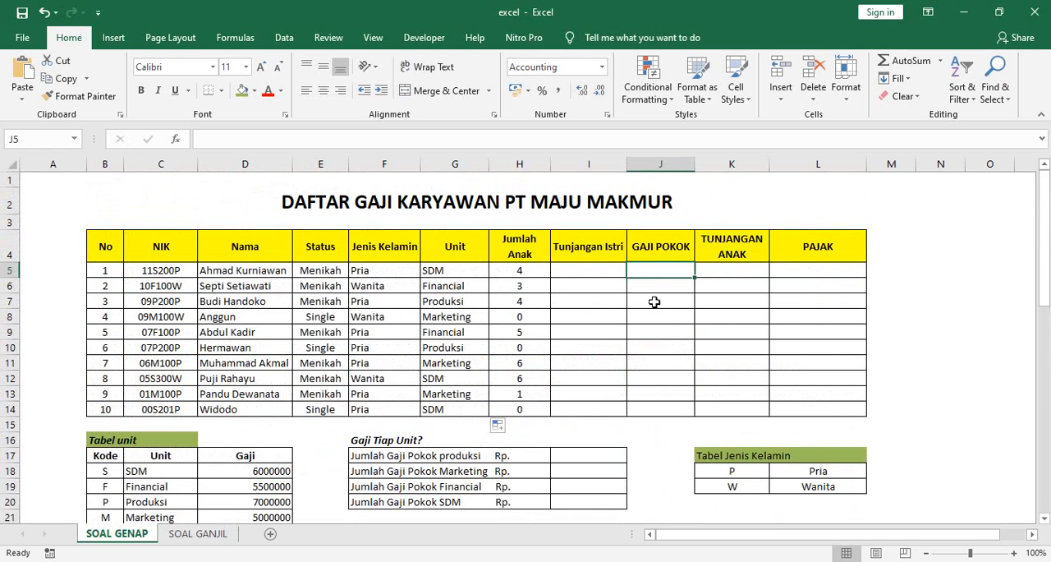
type("=vl")
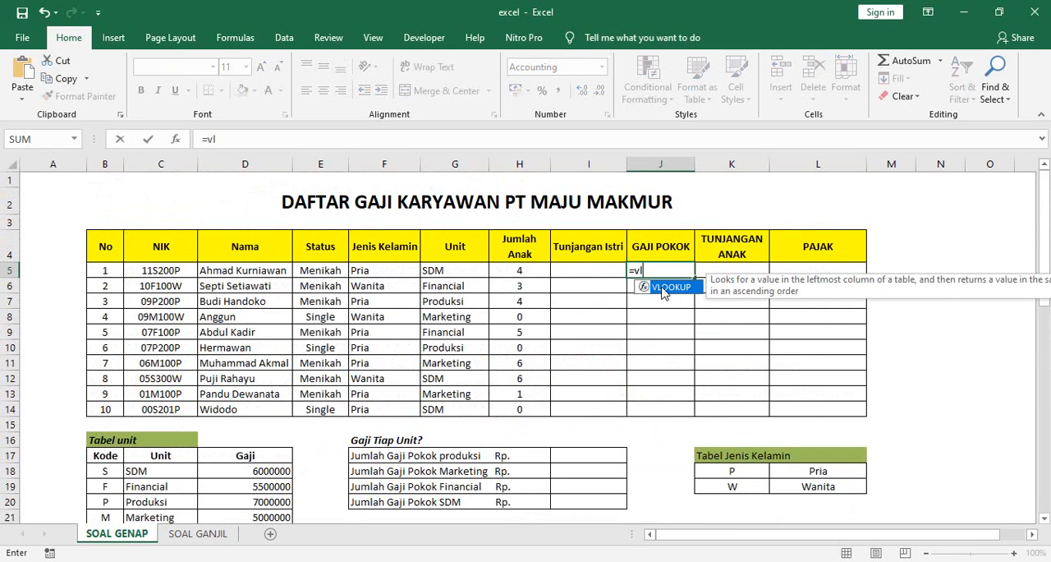
double_click(662, 293)
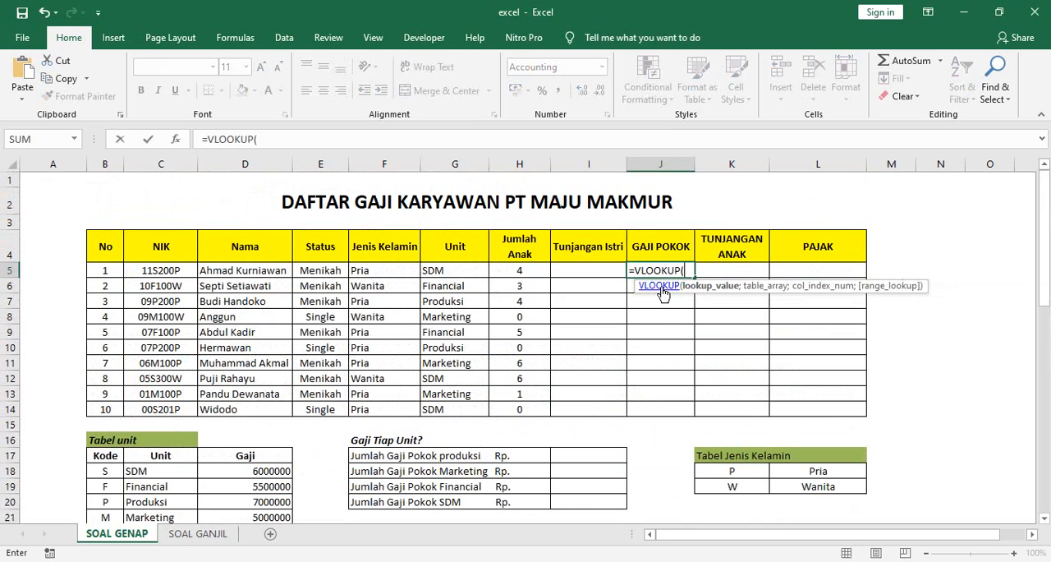
type("mid(")
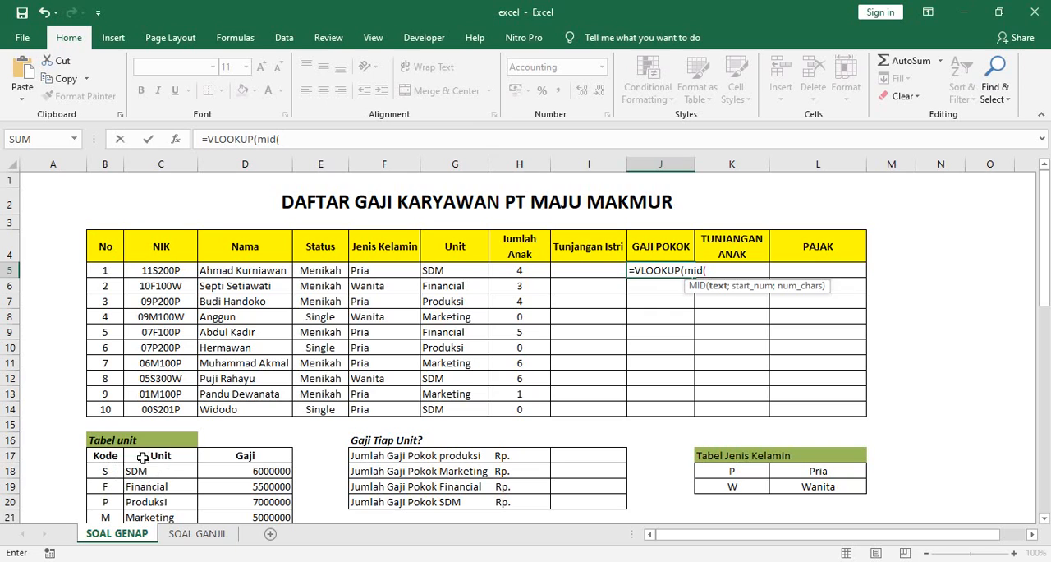
left_click(168, 270)
type(";")
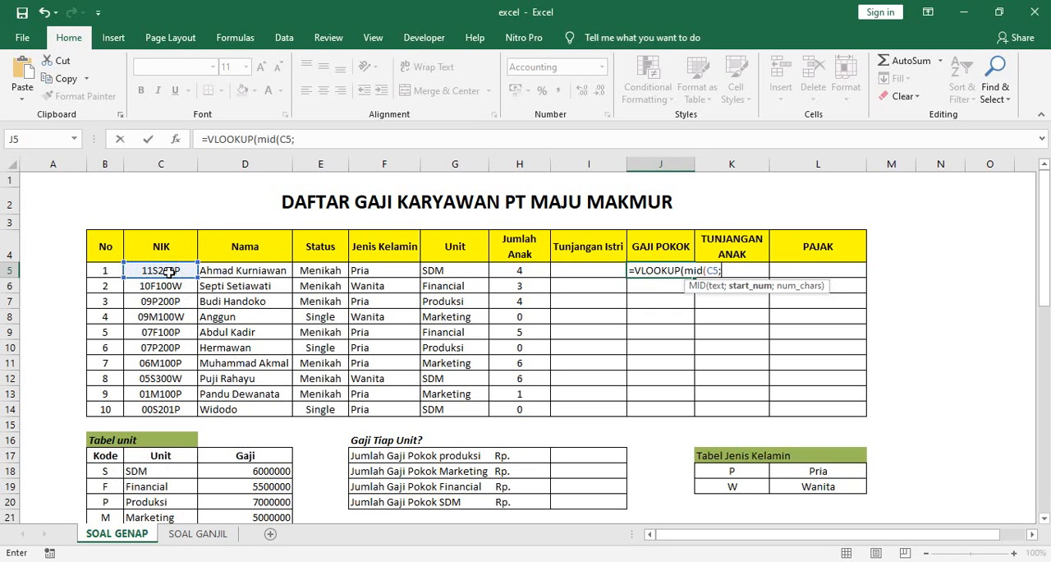
type("3;1);")
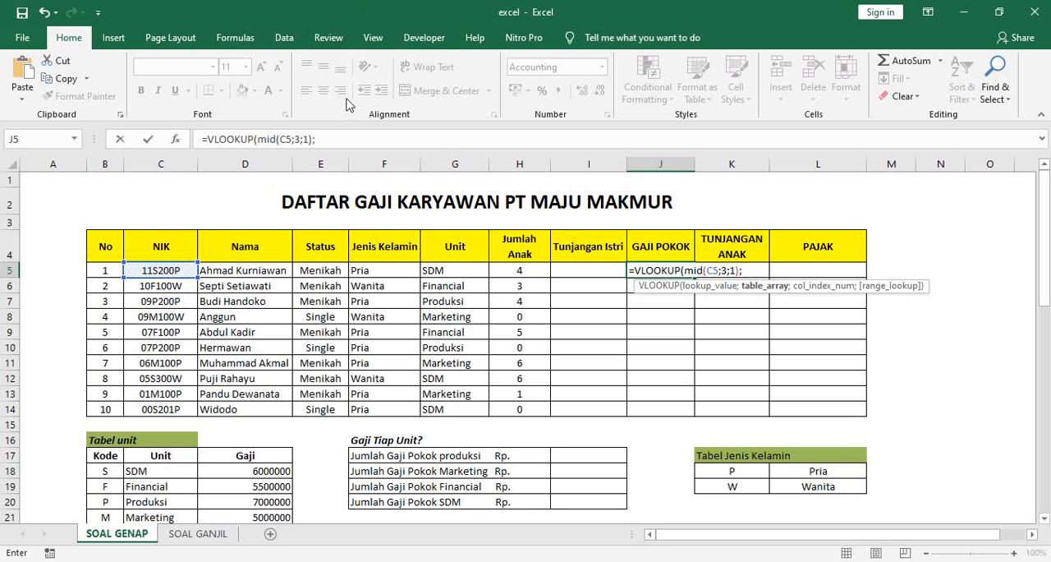
Step: Complete the J5 VLOOKUP with the named range tabelunit, column index 3 and match type 0
left_click(322, 139)
type("ta")
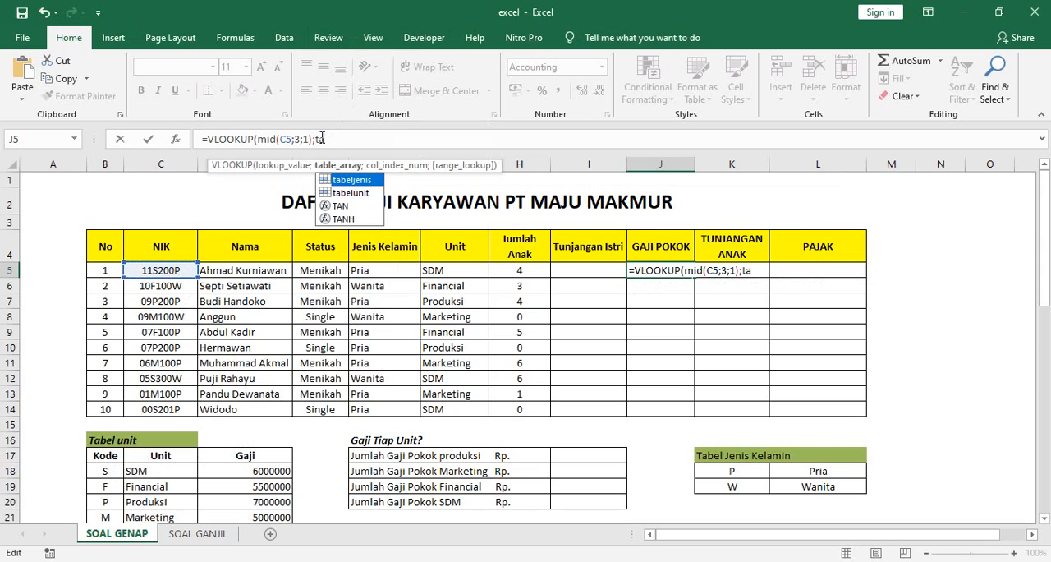
double_click(350, 193)
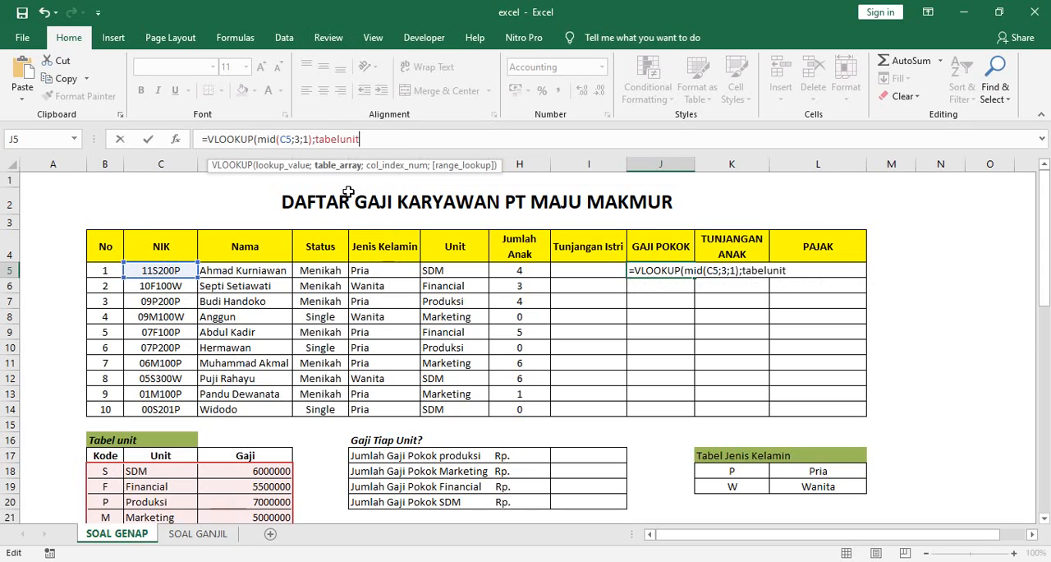
type(";")
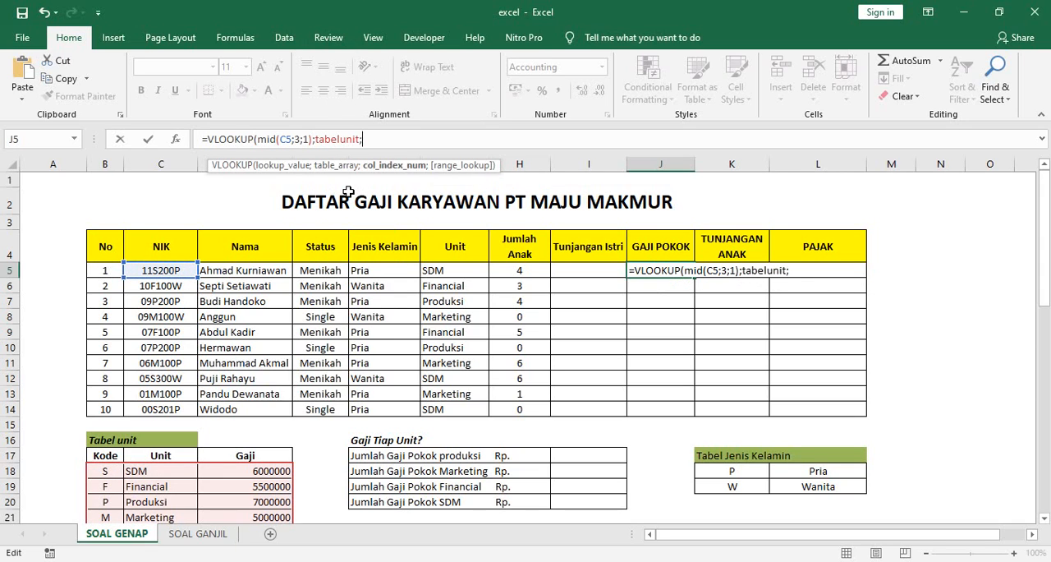
type("3;0")
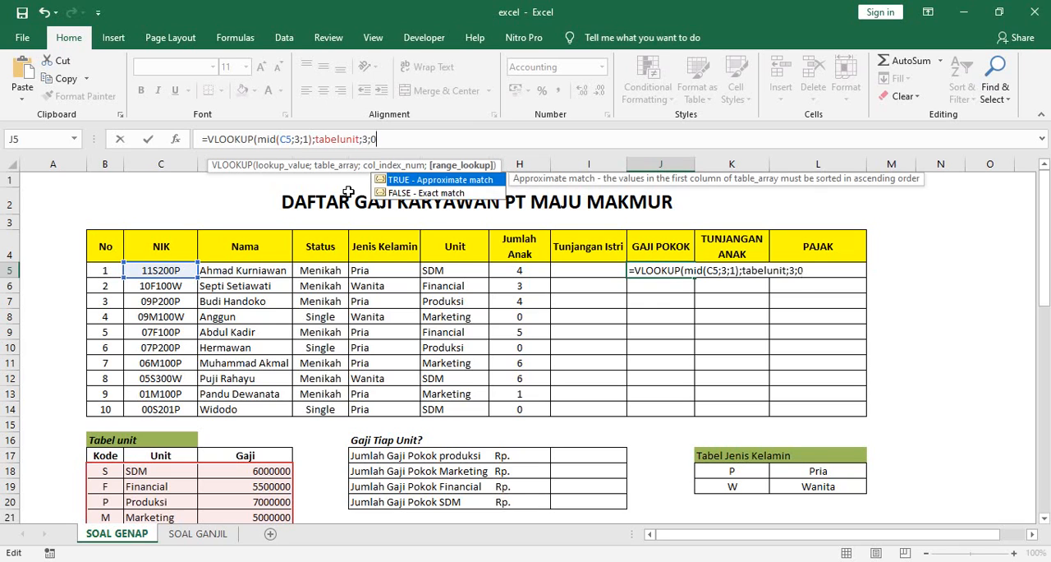
type(")")
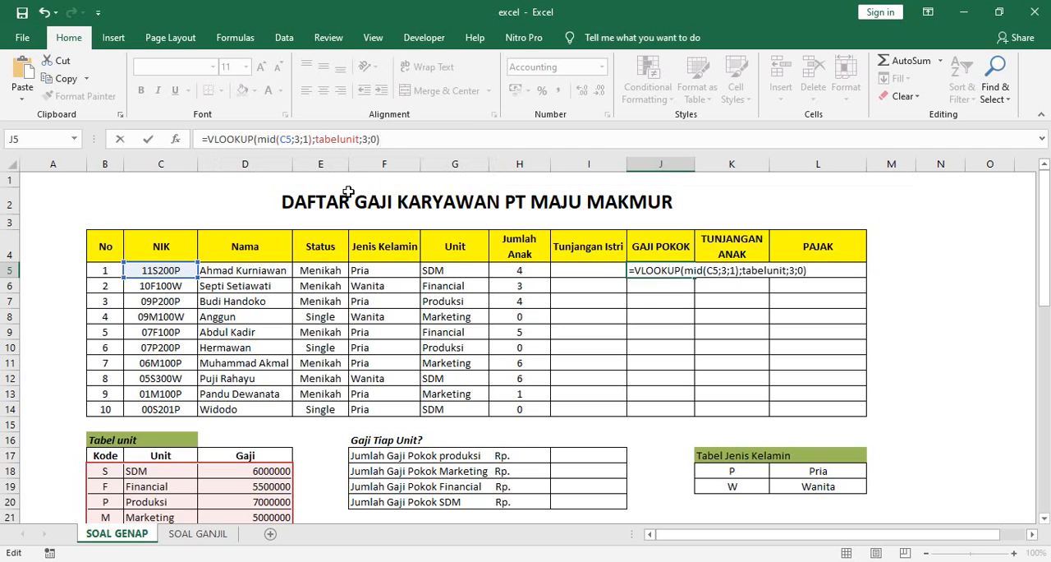
key("Return")
Step: Copy the J5 Gaji Pokok formula down through J14 and check the formula in J5
left_click(659, 273)
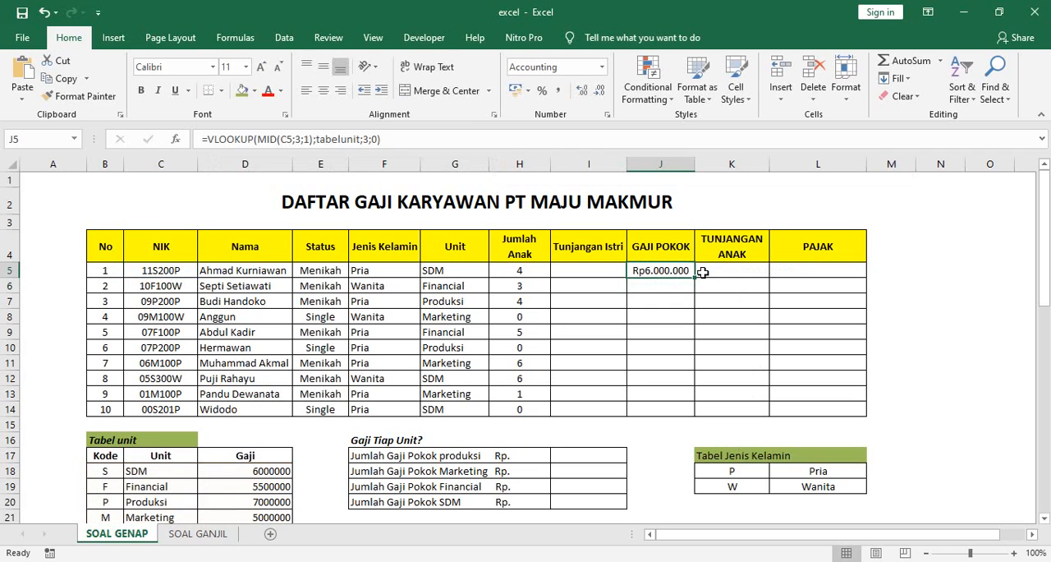
left_click_drag(695, 277, 705, 418)
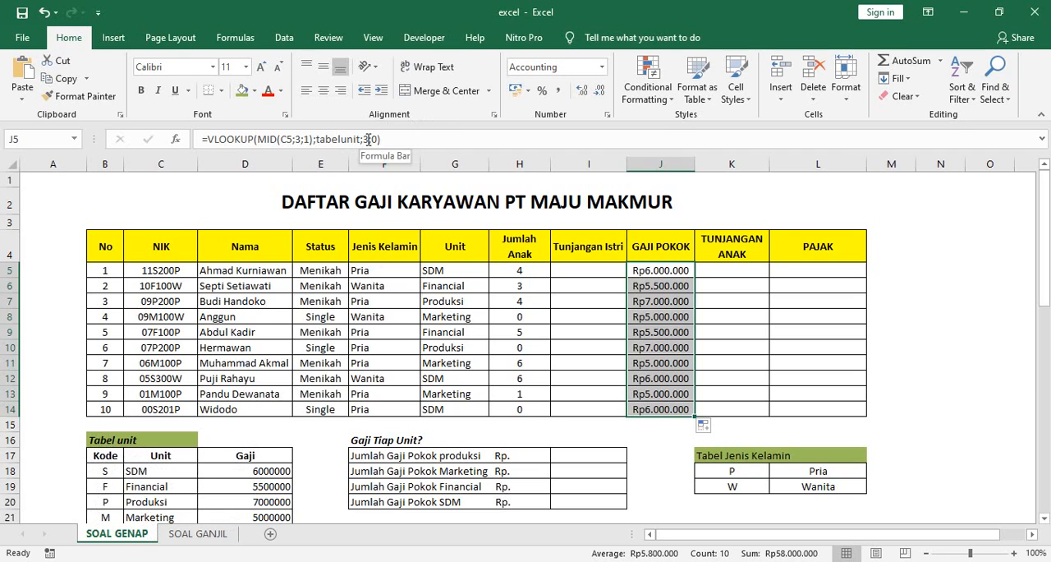
left_click(660, 271)
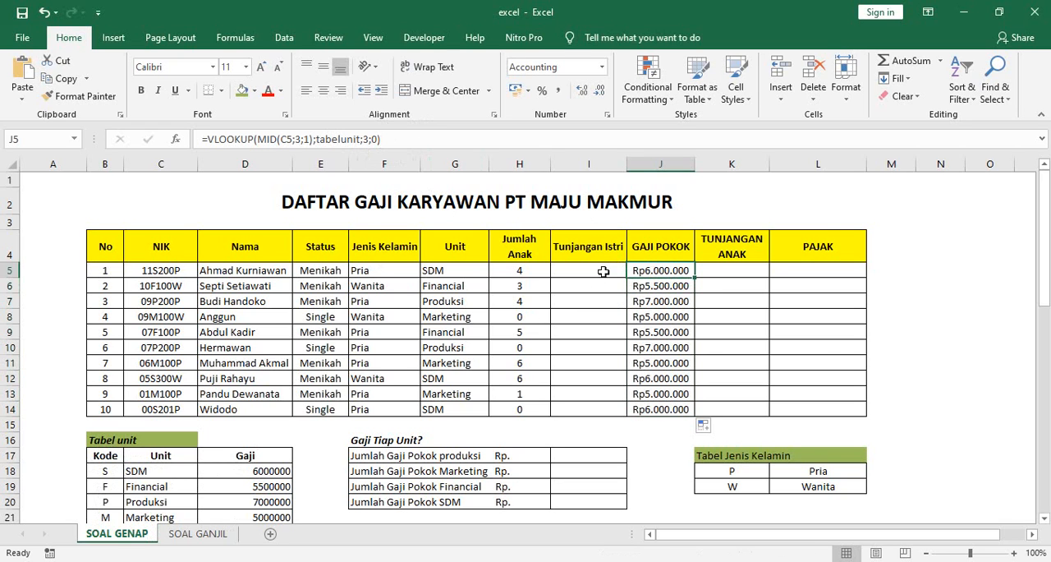
Step: Review the Tunjangan Istri rule in the Ketentuan Pengerjaan notes and begin a nested IF and AND formula in I5
left_click(602, 272)
scroll(360, 396, "down", 4)
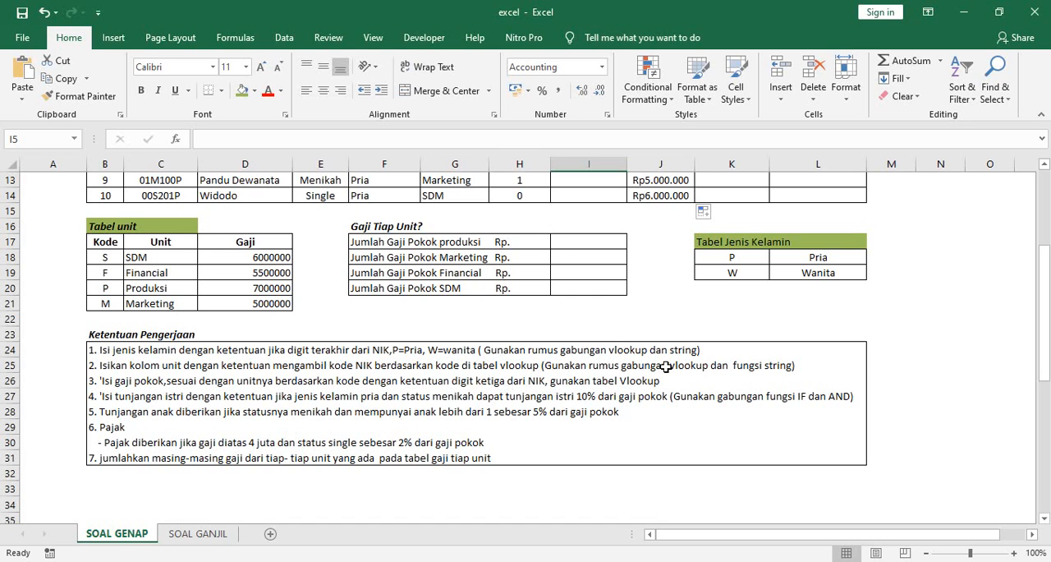
scroll(665, 367, "up", 4)
scroll(615, 321, "down", 1)
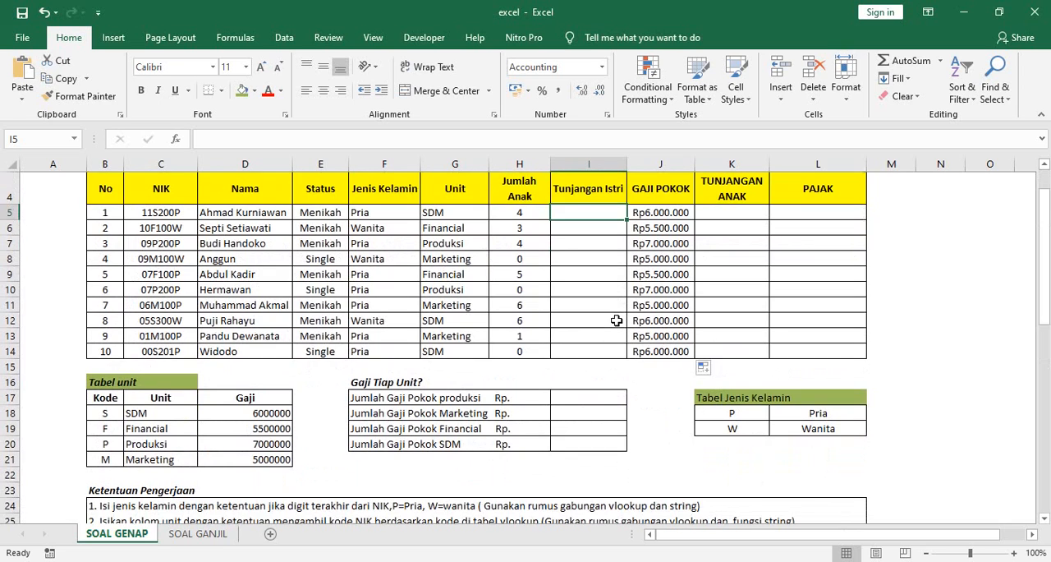
scroll(616, 320, "down", 2)
scroll(616, 321, "up", 2)
type("=if(")
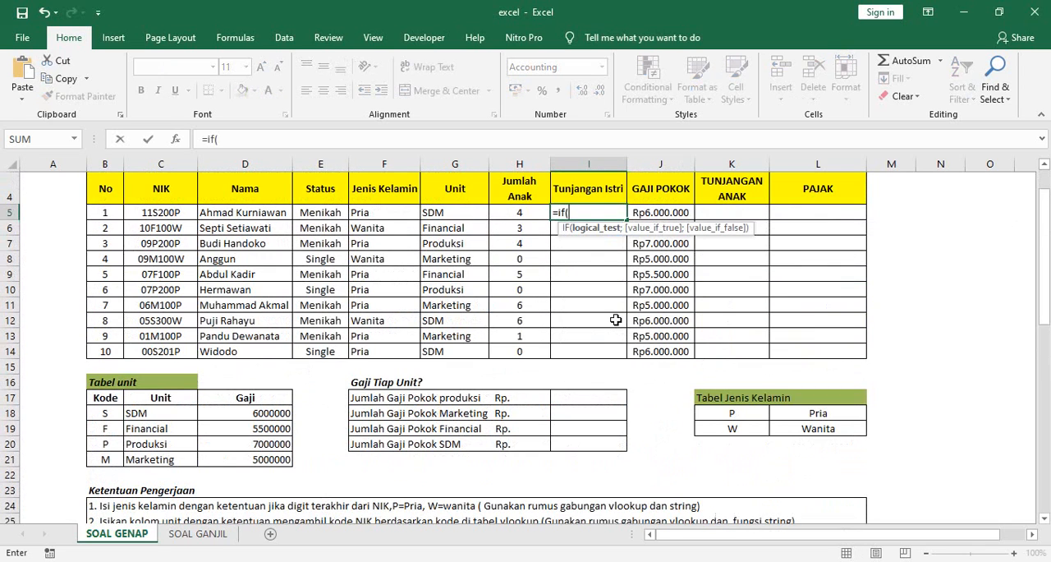
type("and(")
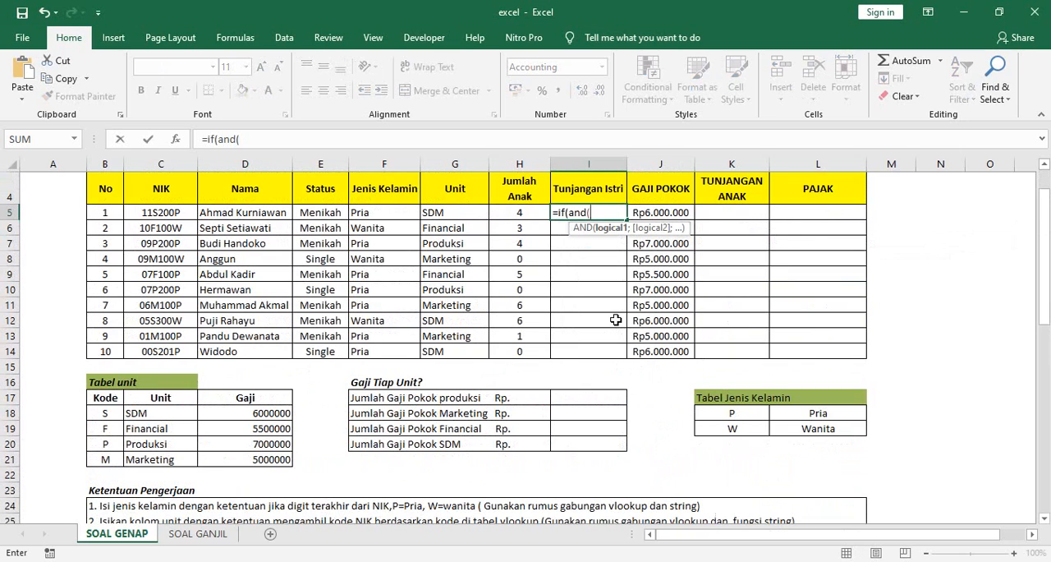
Step: Add E5="Menikah" as the first AND condition in the I5 formula
left_click(314, 216)
type("=")
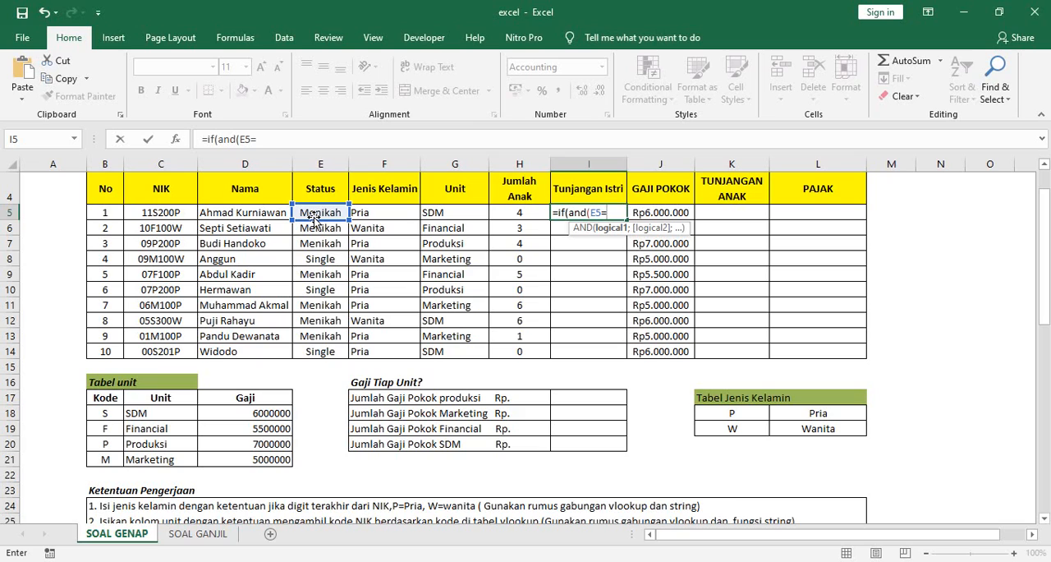
type("\"M")
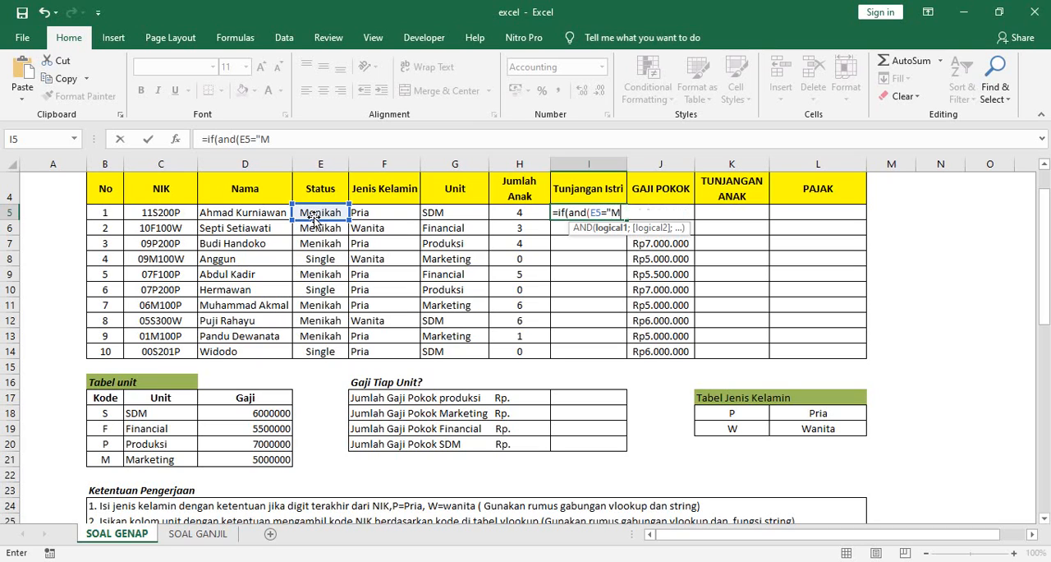
type("enikah\";")
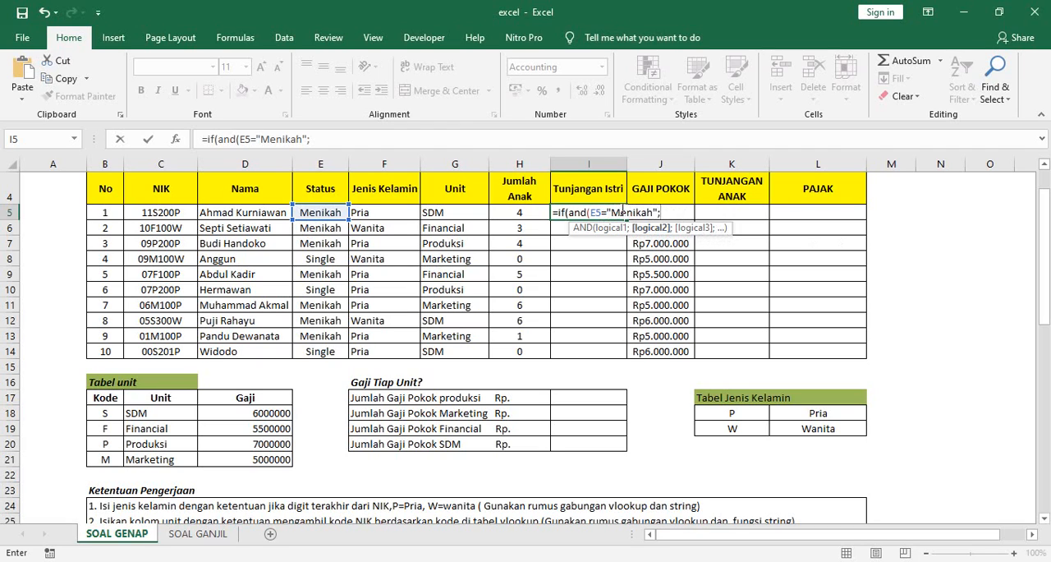
Step: Add F5="Pria" as the second condition in the I5 formula and close the AND function
left_click(387, 212)
type("=")
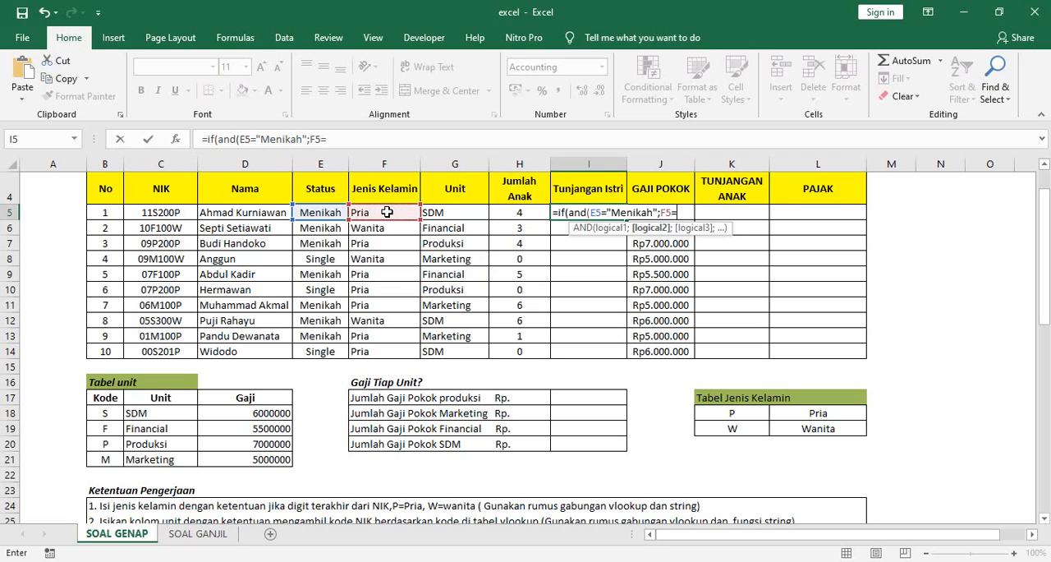
type("\"Pria\")")
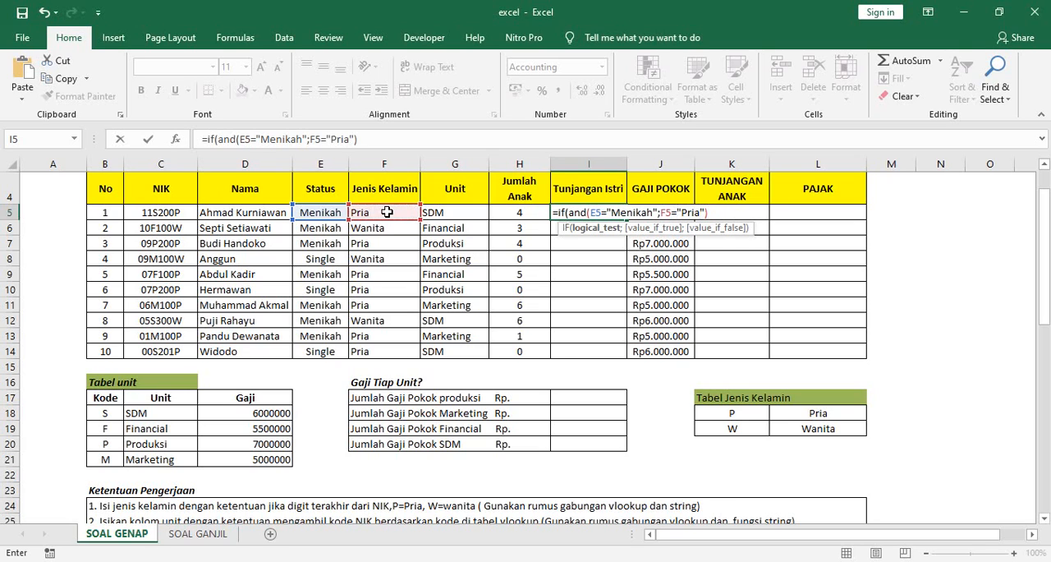
type(";")
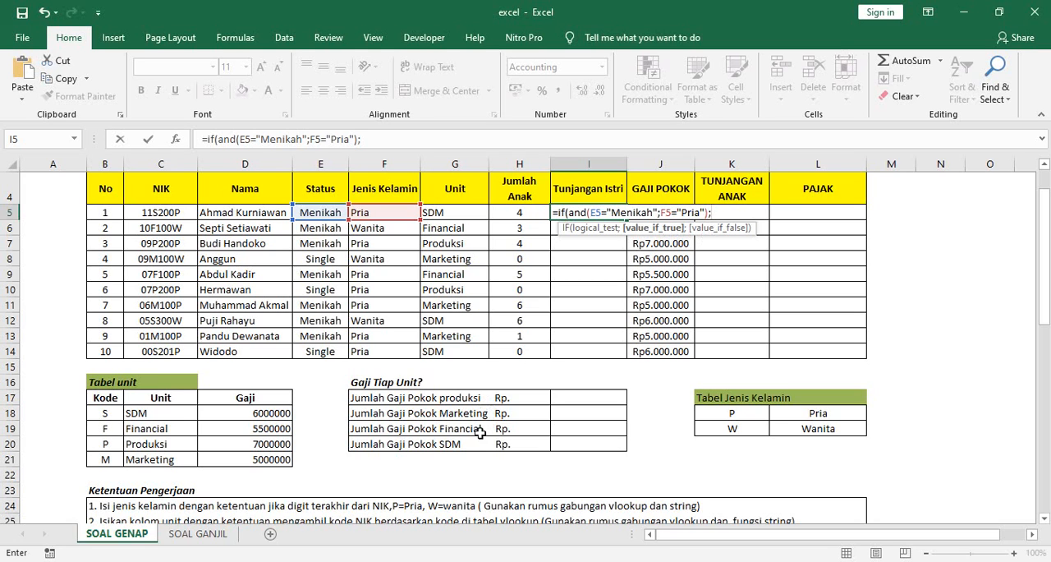
Step: Check the Tunjangan Istri percentage in the rules and enter 10%*J5 as the value if true in the I5 formula
scroll(474, 432, "down", 1)
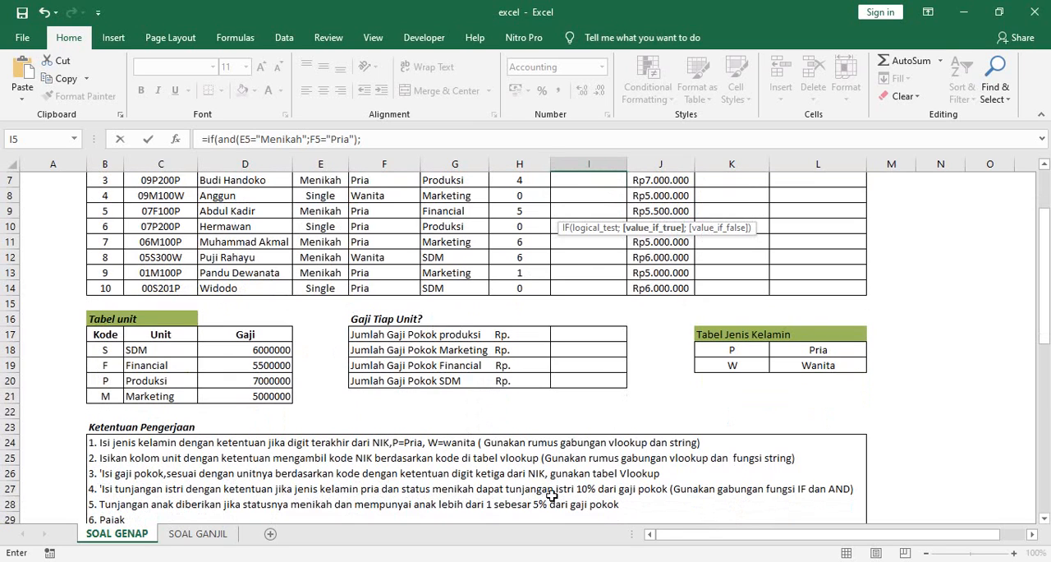
scroll(754, 294, "up", 2)
scroll(754, 294, "up", 1)
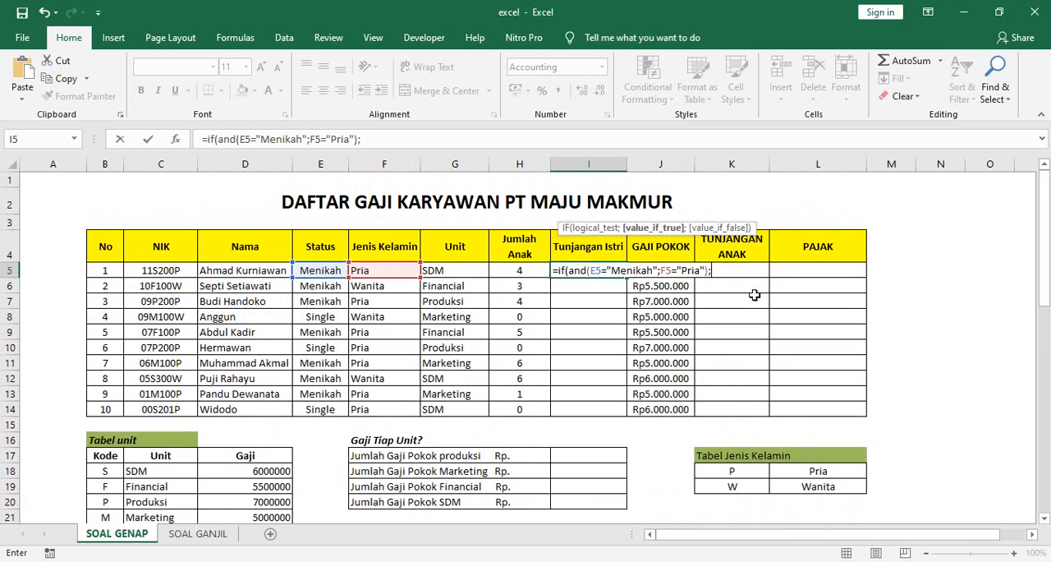
type("10")
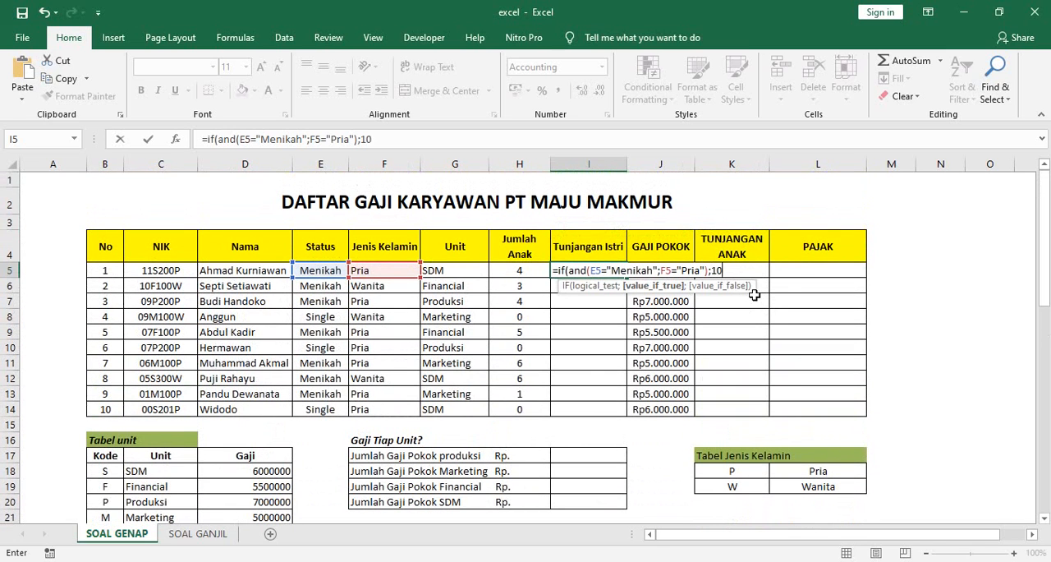
type("%*")
type("j5")
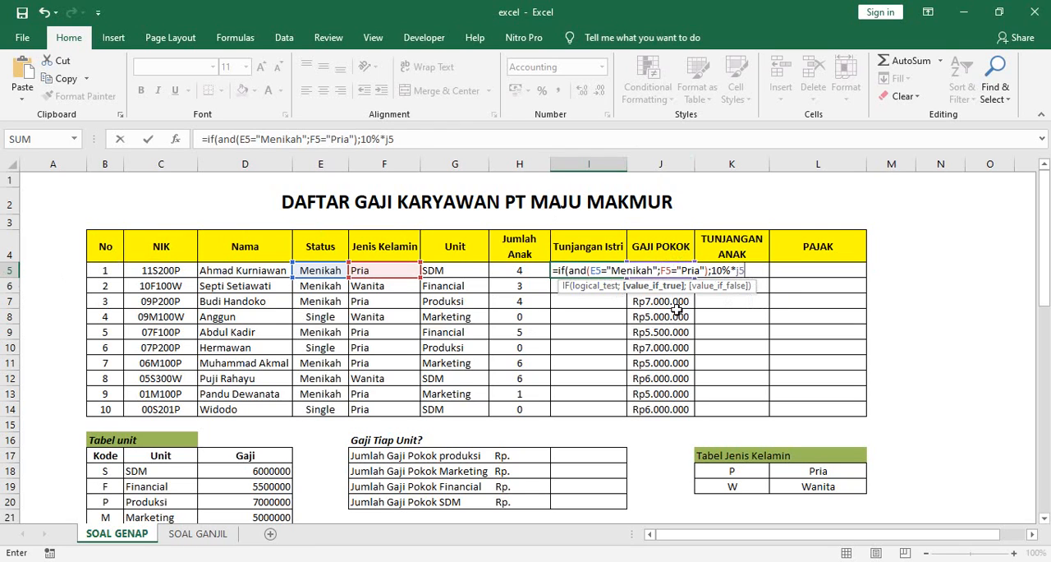
Step: Complete the I5 formula with 0 as the value if false and copy it down through I14
type(";")
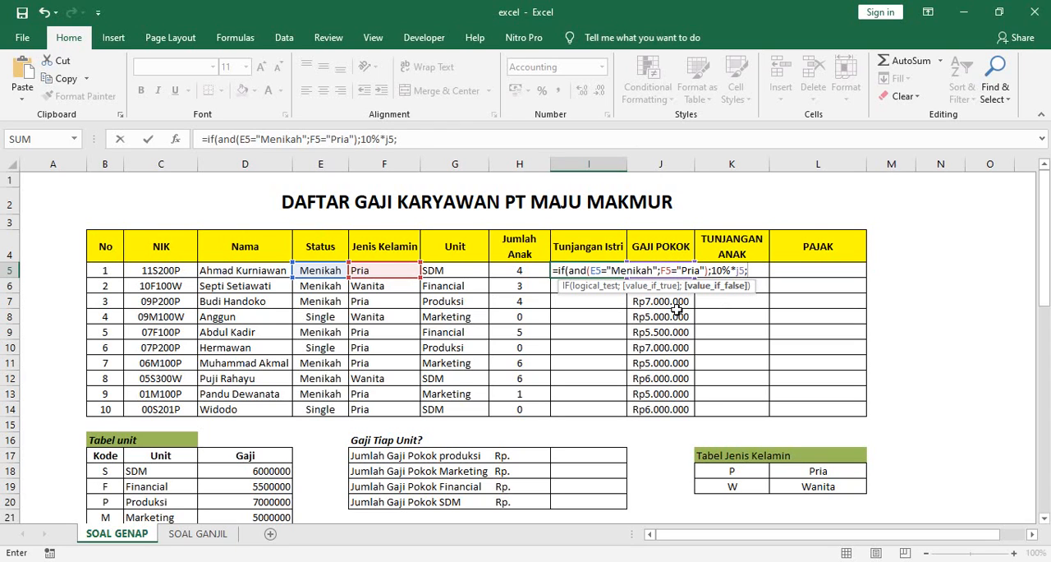
type("0)")
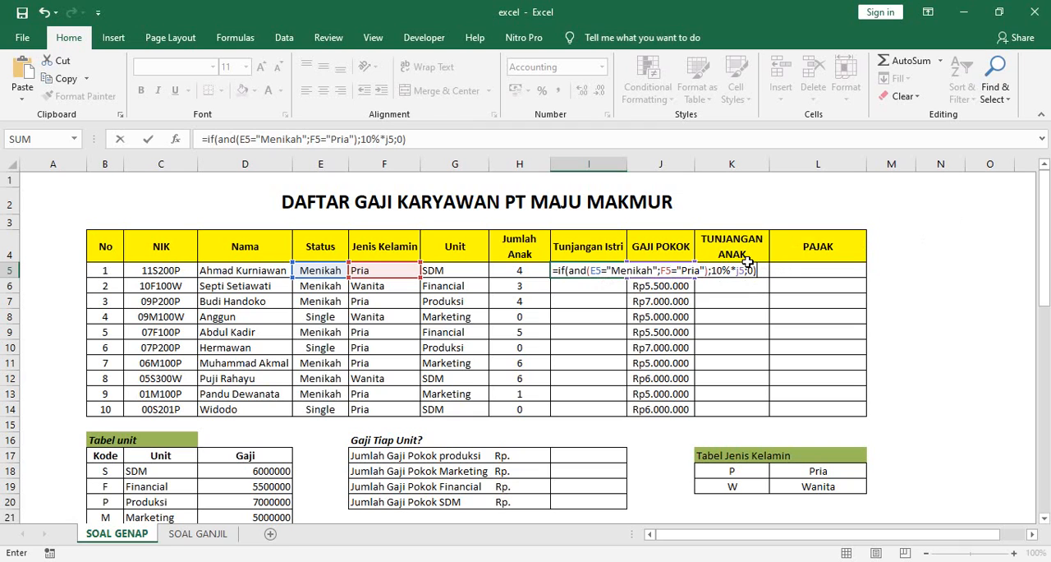
key("Return")
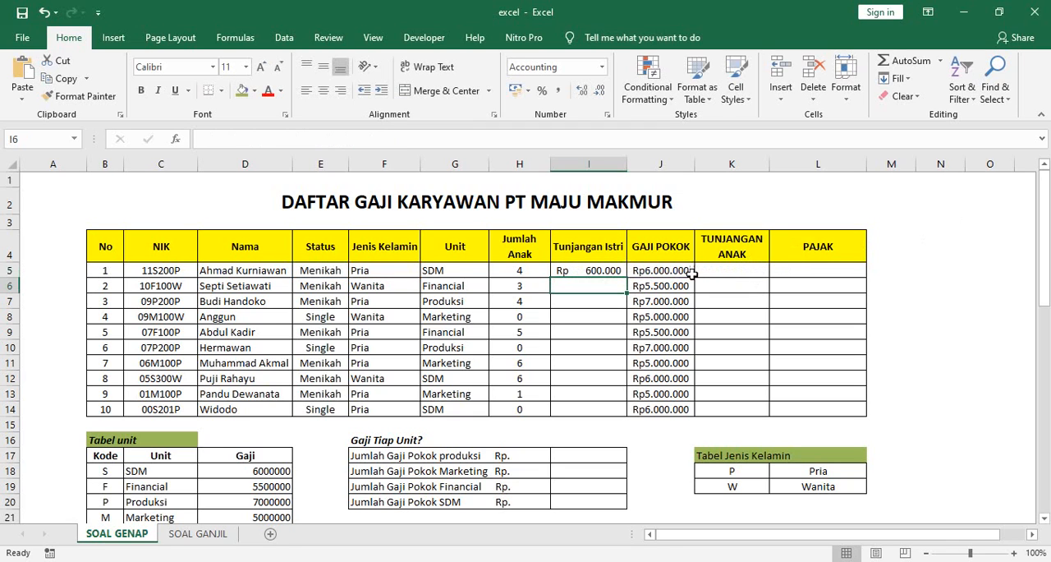
left_click(611, 270)
left_click_drag(630, 278, 628, 415)
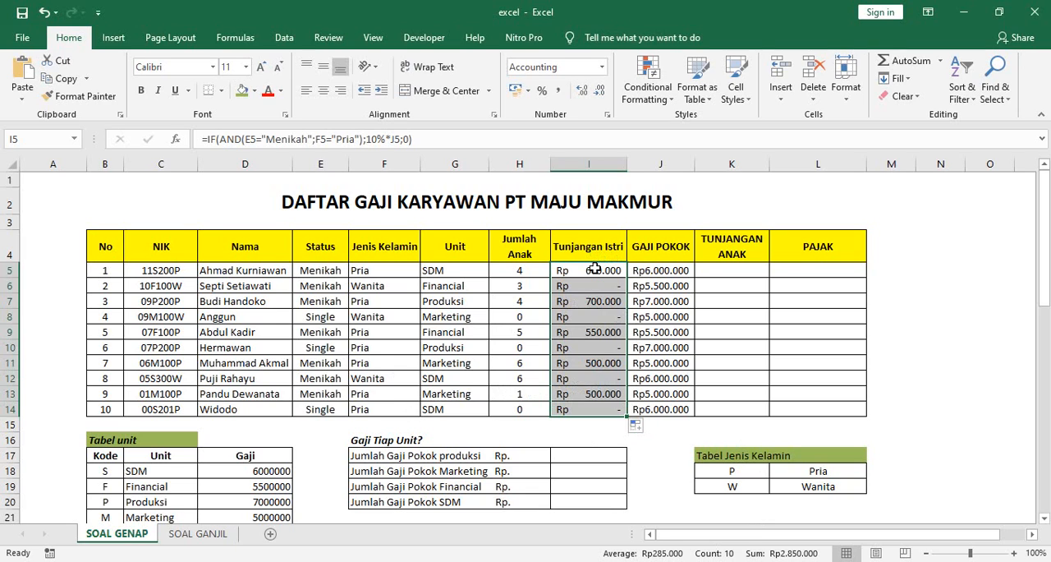
Step: Review the Tunjangan Anak rule and begin a nested IF and AND formula in K5
left_click(736, 275)
scroll(136, 411, "down", 4)
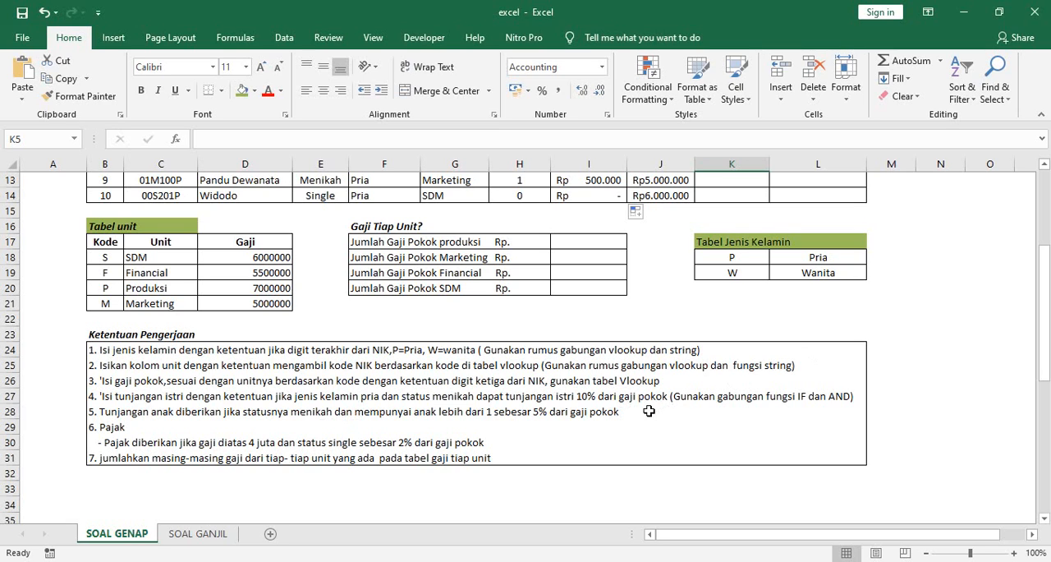
scroll(649, 410, "up", 4)
type("=")
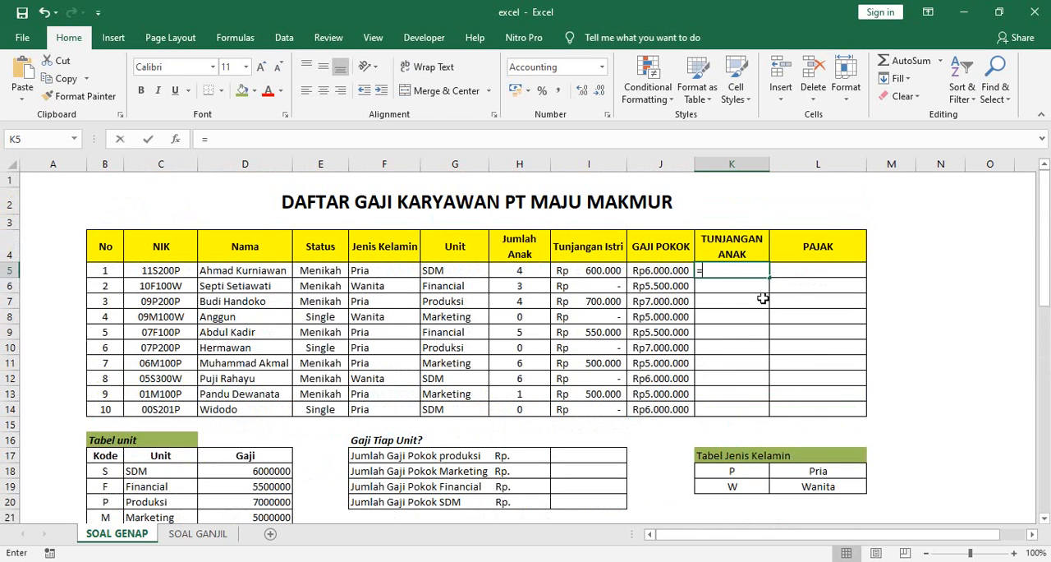
type("if(and")
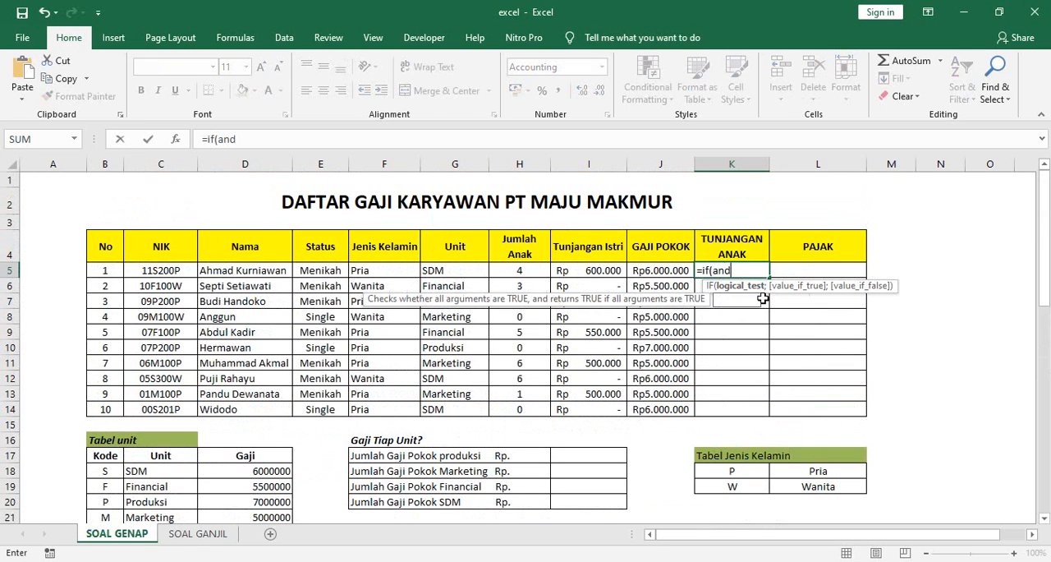
type("(")
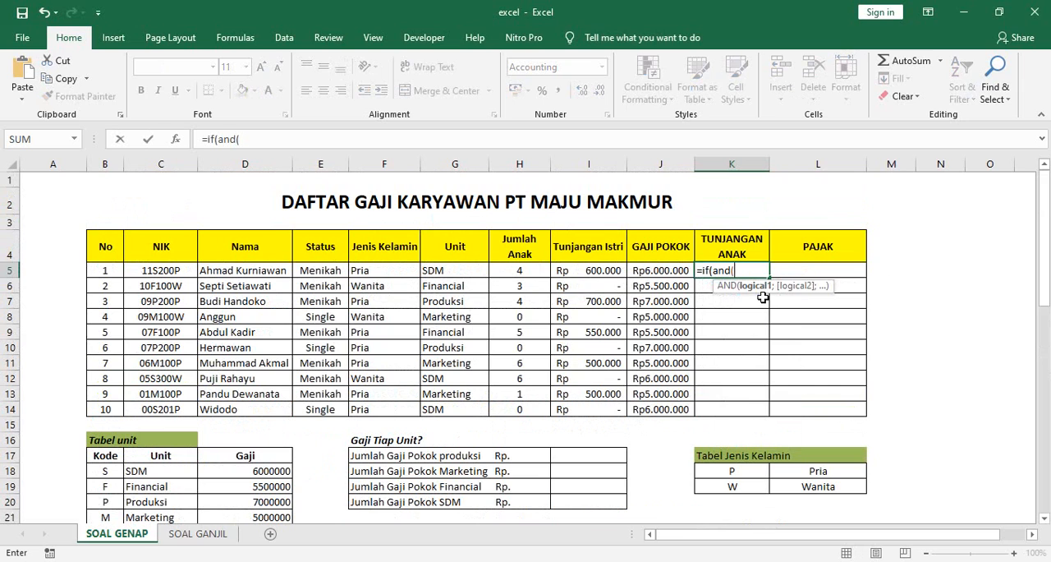
Step: Add the AND conditions E5="Menikah" and H5>1 to the K5 formula and close the AND function
left_click(326, 271)
type("=")
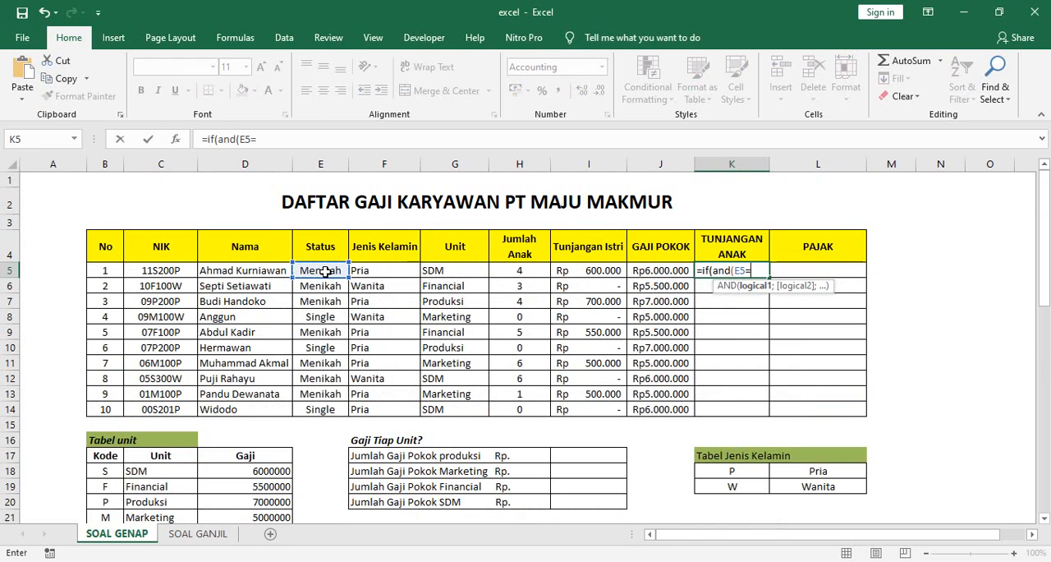
type("\"Menikah")
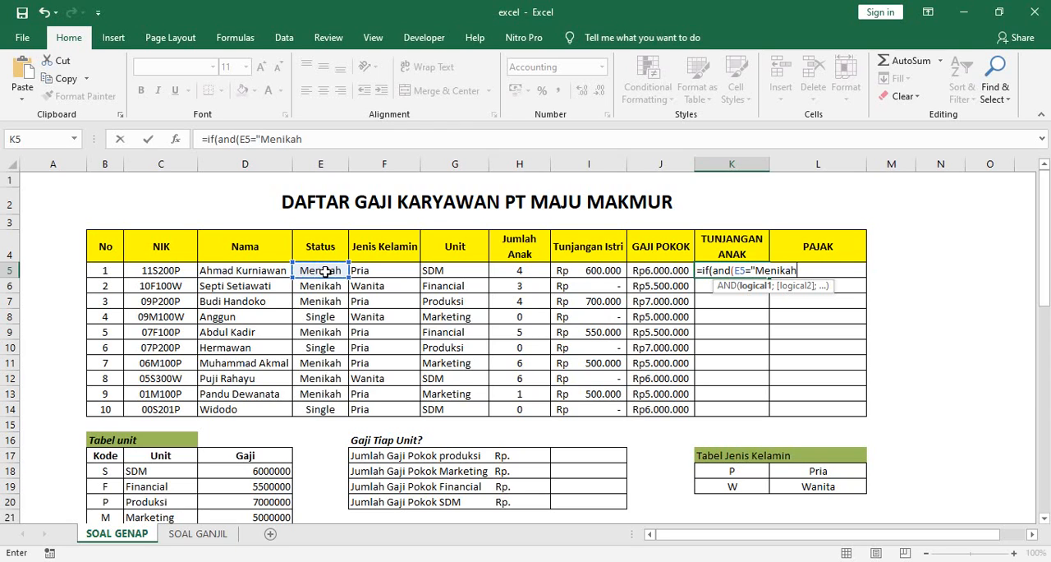
type("\";")
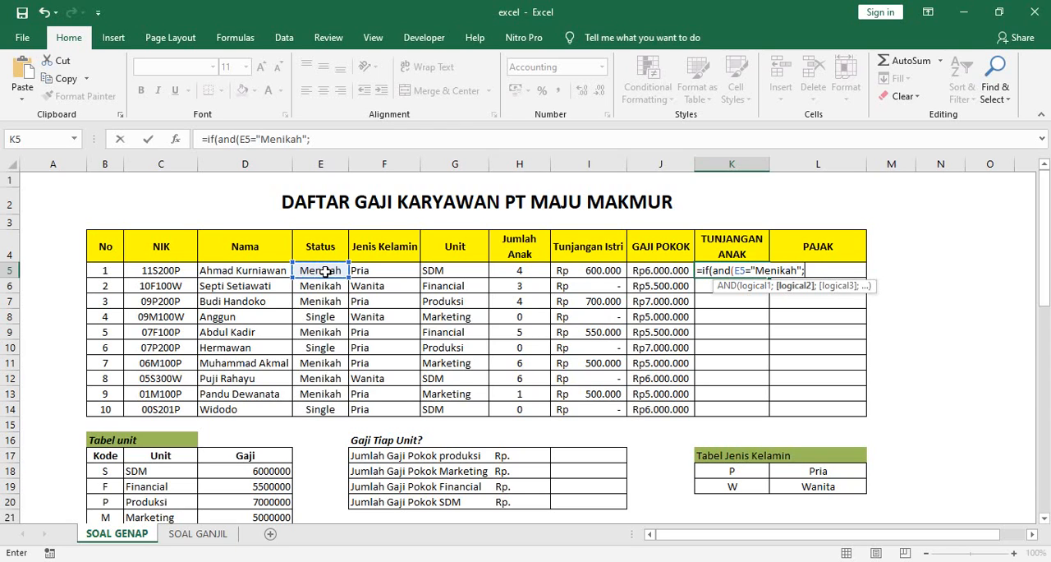
left_click(522, 272)
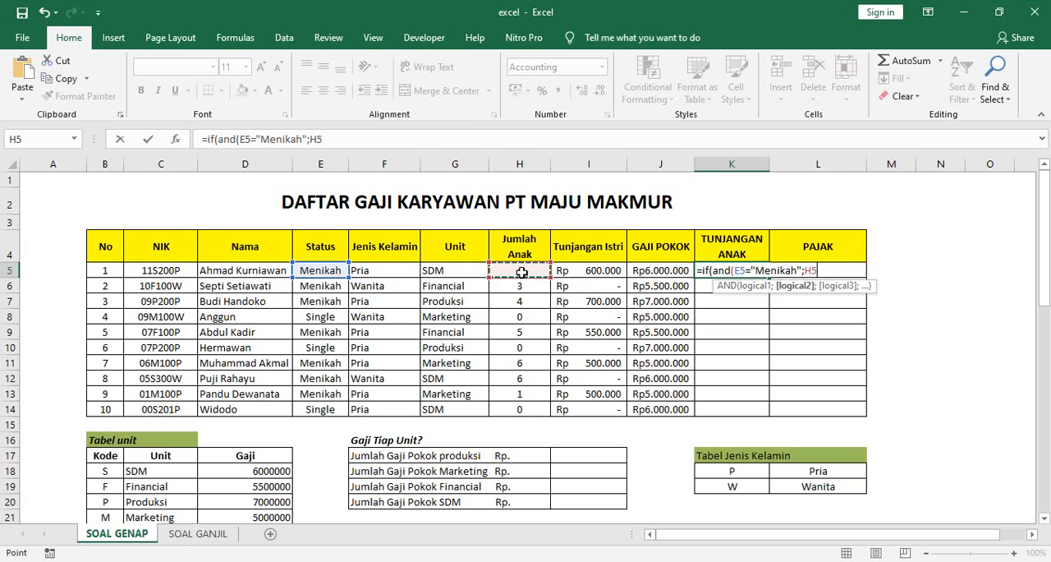
type(">1")
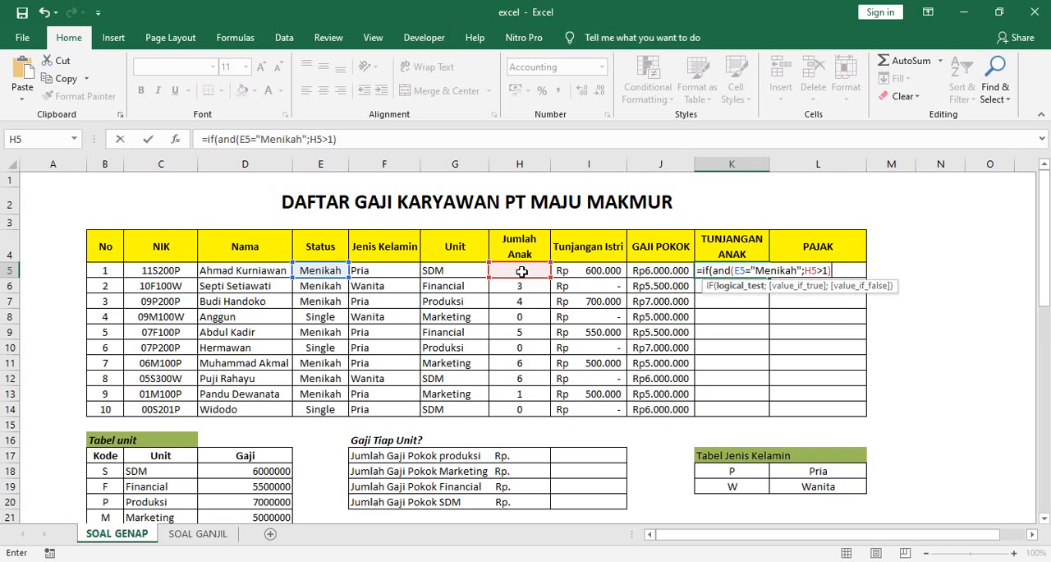
type(";")
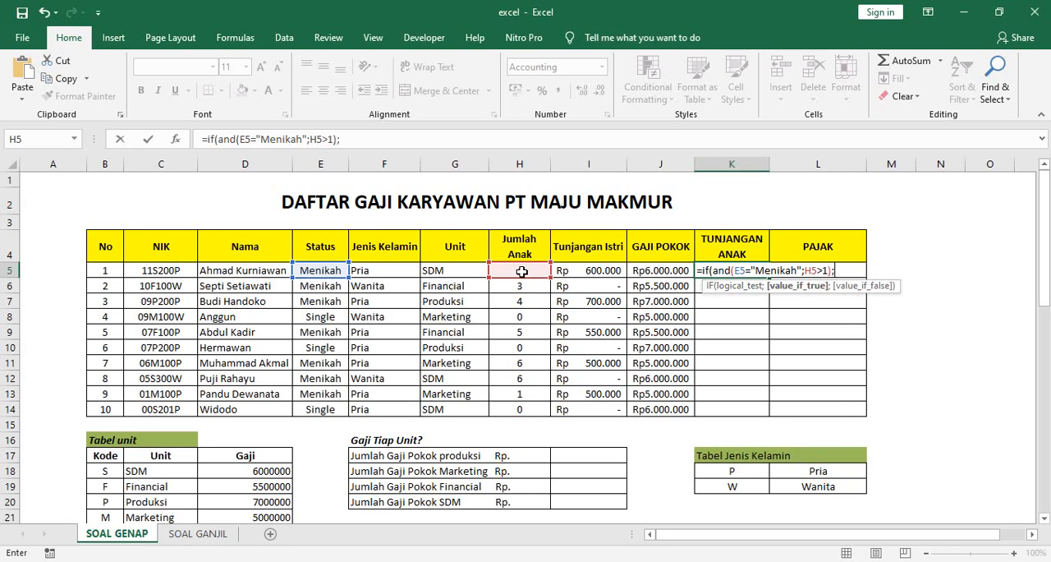
Step: Check the Tunjangan Anak percentage and complete the K5 formula with 5%*J5 if true and 0 if false
scroll(461, 456, "down", 3)
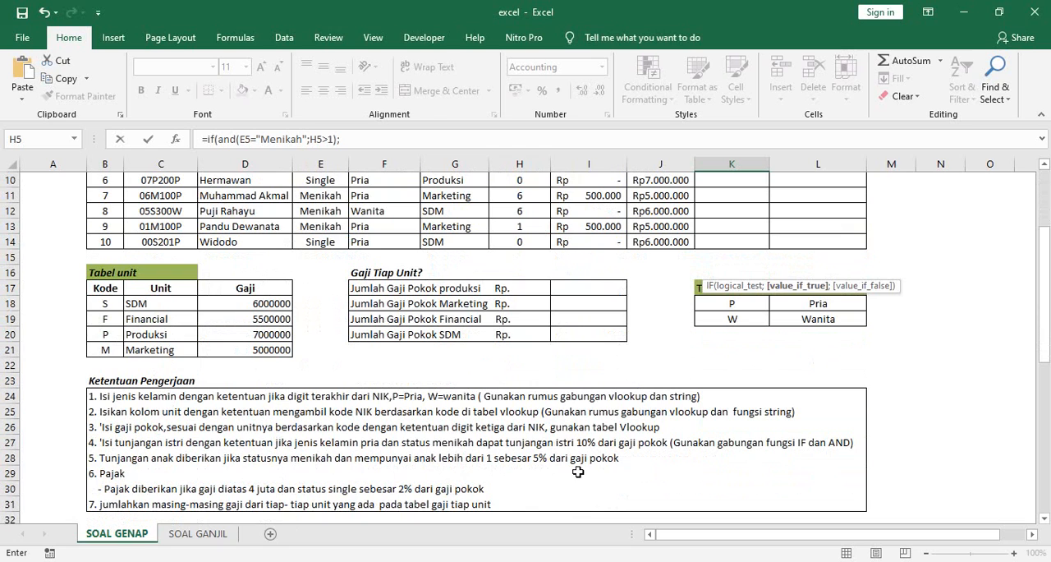
scroll(583, 468, "up", 3)
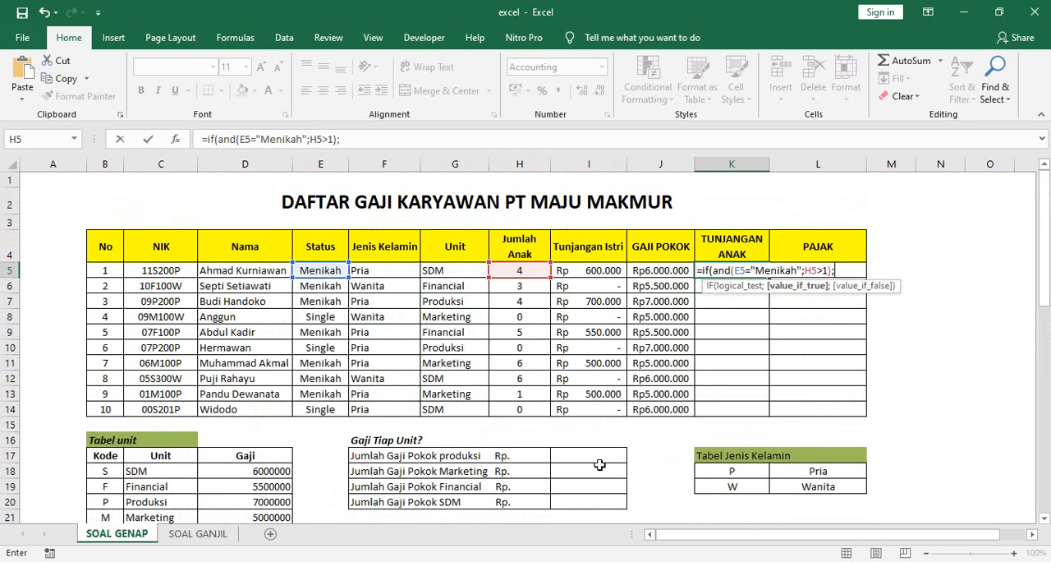
type("%*")
left_click(659, 271)
type(";")
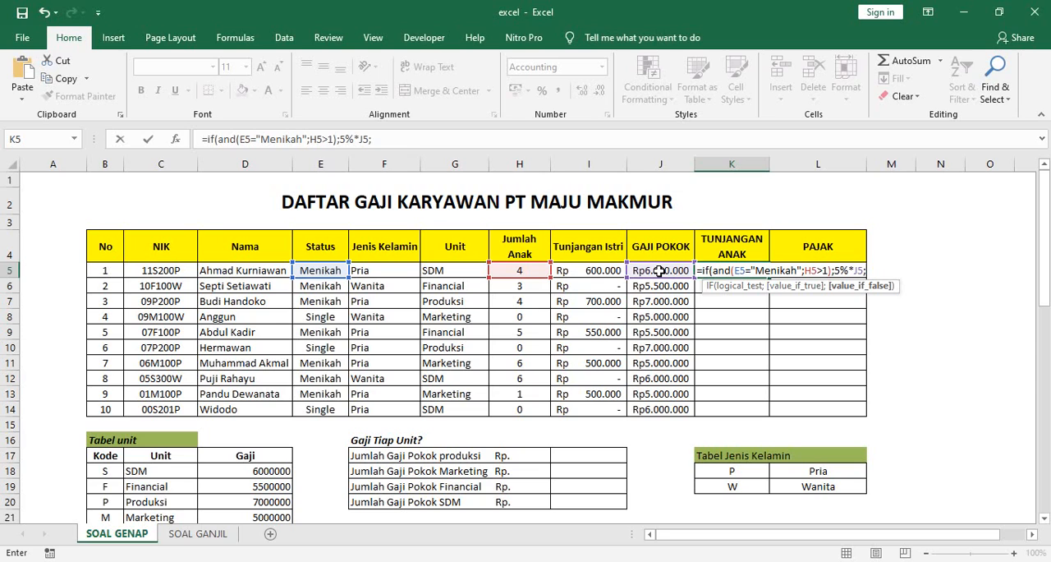
type("0")
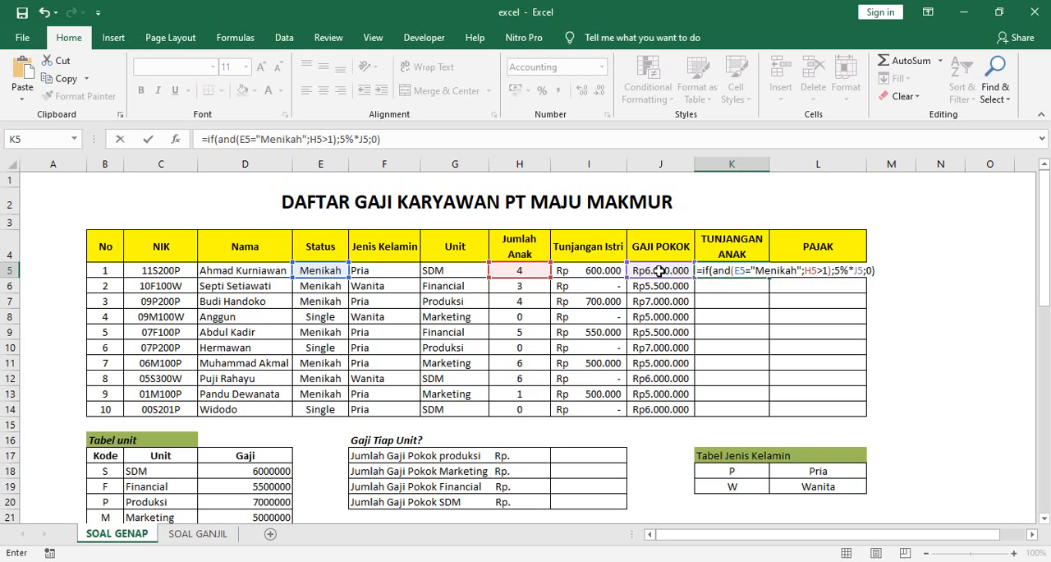
key("Return")
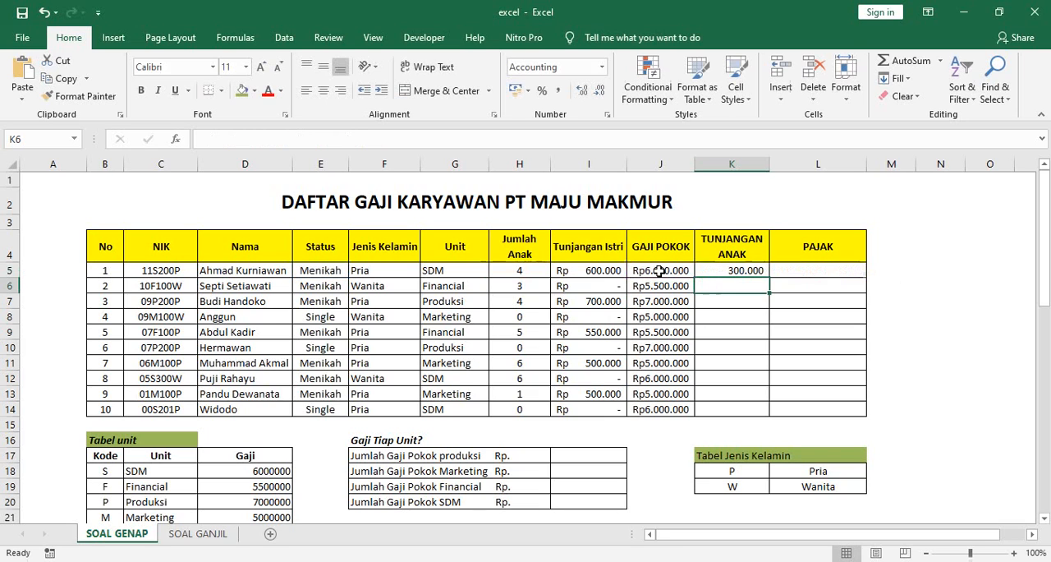
Step: Copy the K5 Tunjangan Anak formula down through K14 and check the formula in K13
left_click(736, 270)
left_click_drag(770, 280, 765, 423)
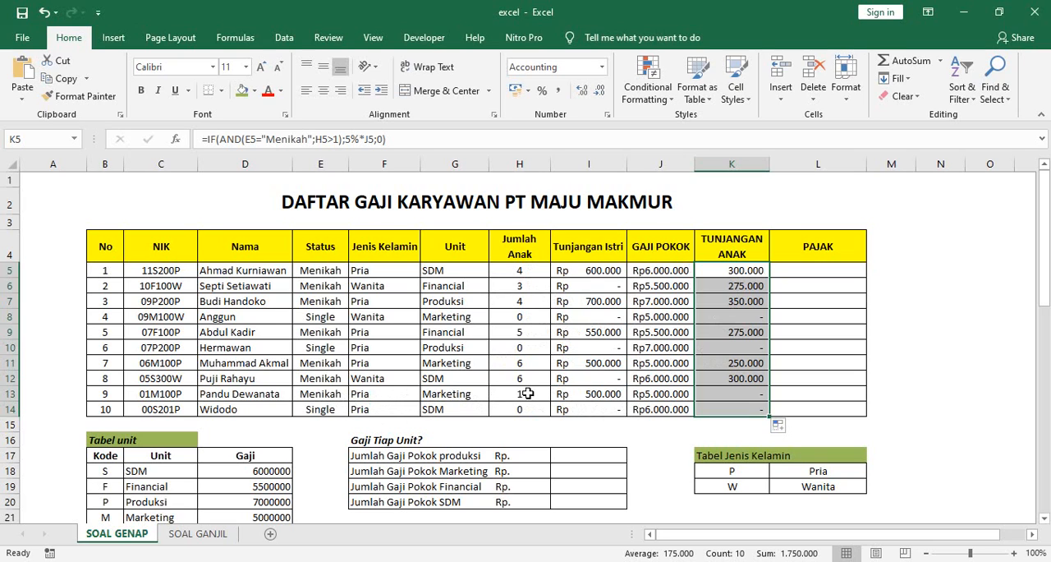
left_click(722, 394)
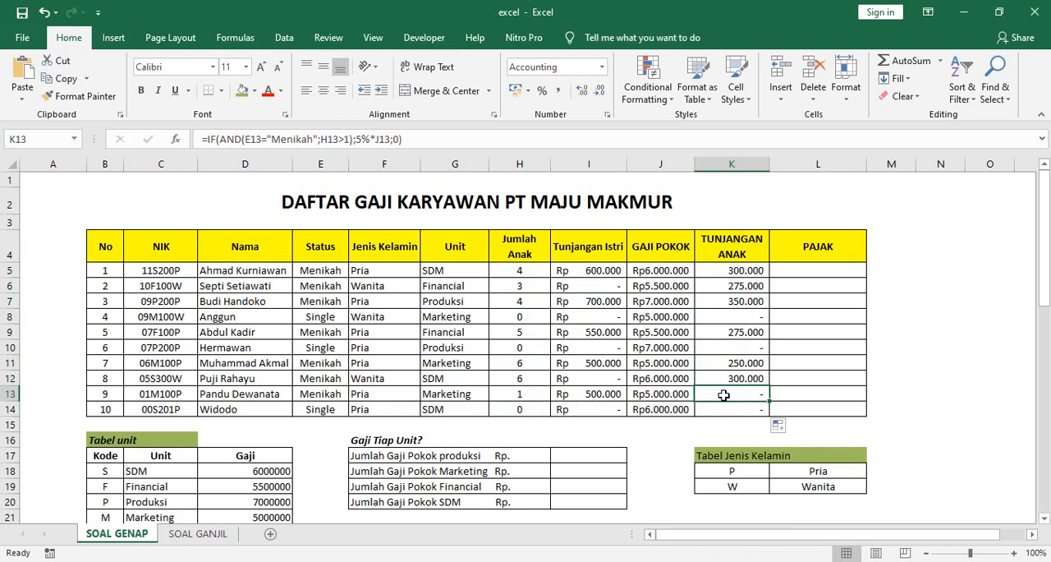
Step: Compare the Jumlah Anak value in H13 with the K13 formula, and review the Pajak rule in Ketentuan Pengerjaan for cell L5
left_click(525, 395)
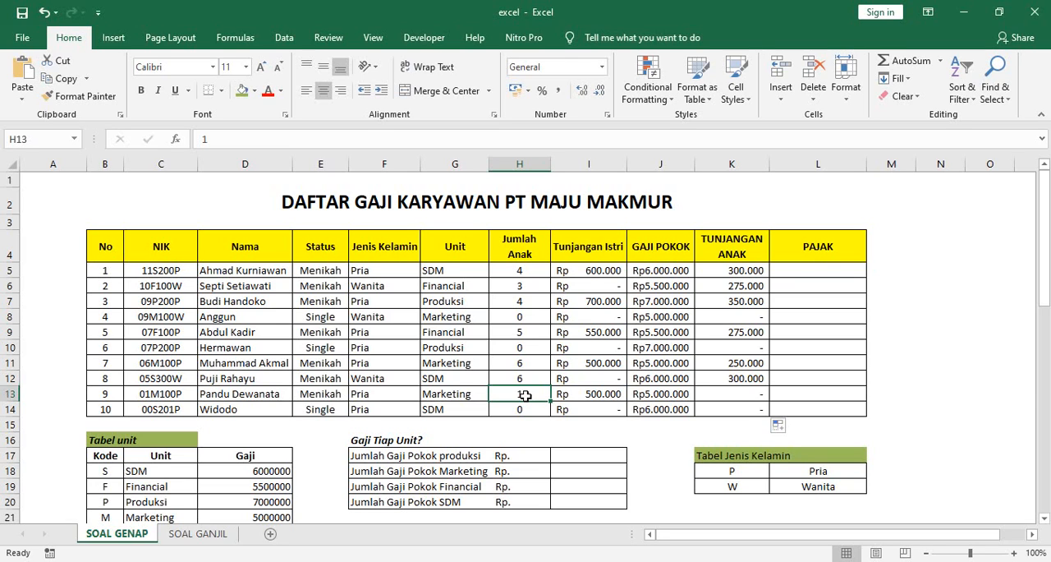
left_click(719, 394)
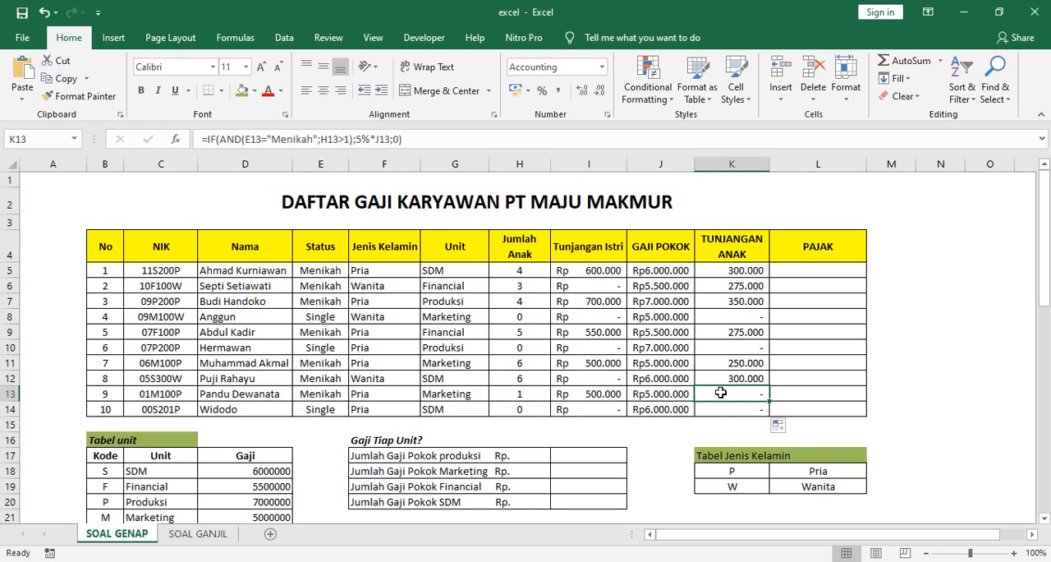
left_click(808, 271)
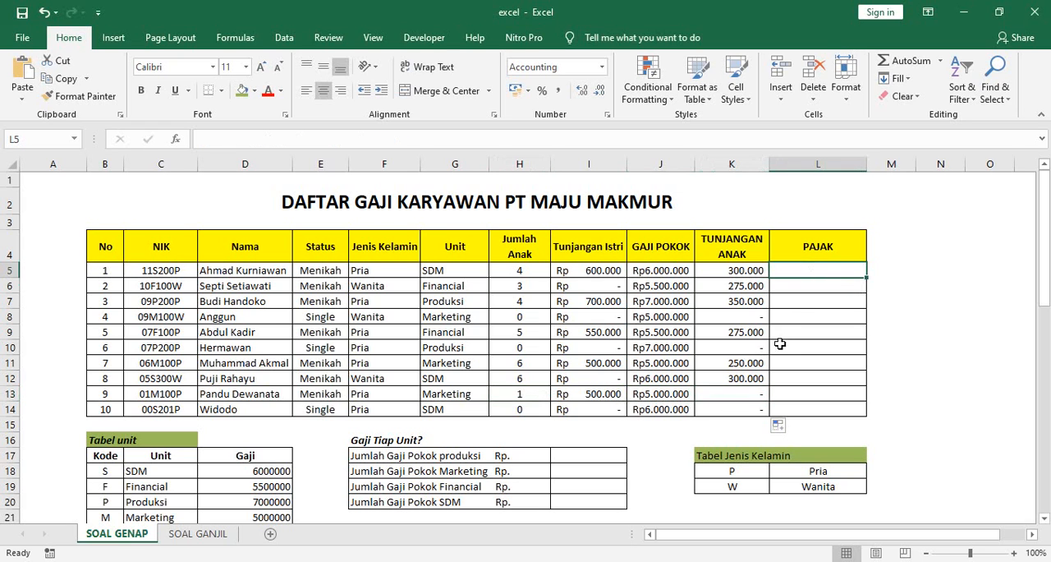
scroll(437, 441, "down", 4)
scroll(437, 440, "down", 2)
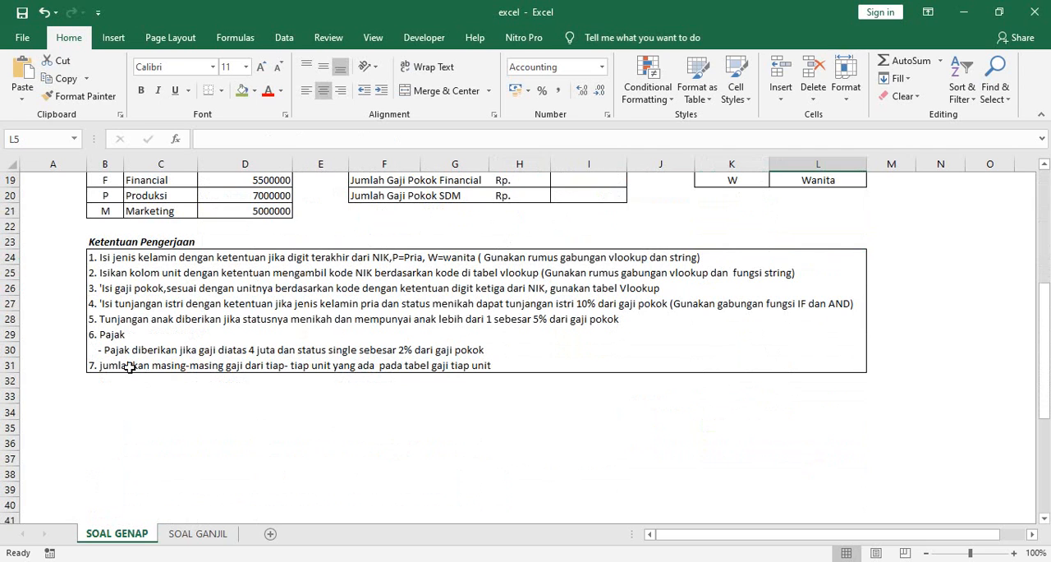
scroll(926, 249, "up", 6)
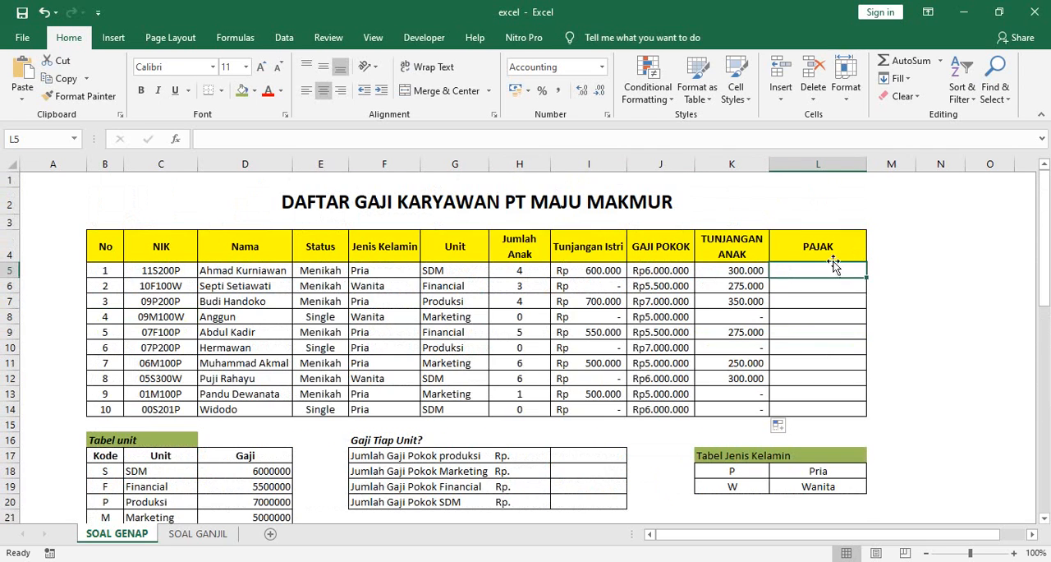
scroll(436, 379, "down", 3)
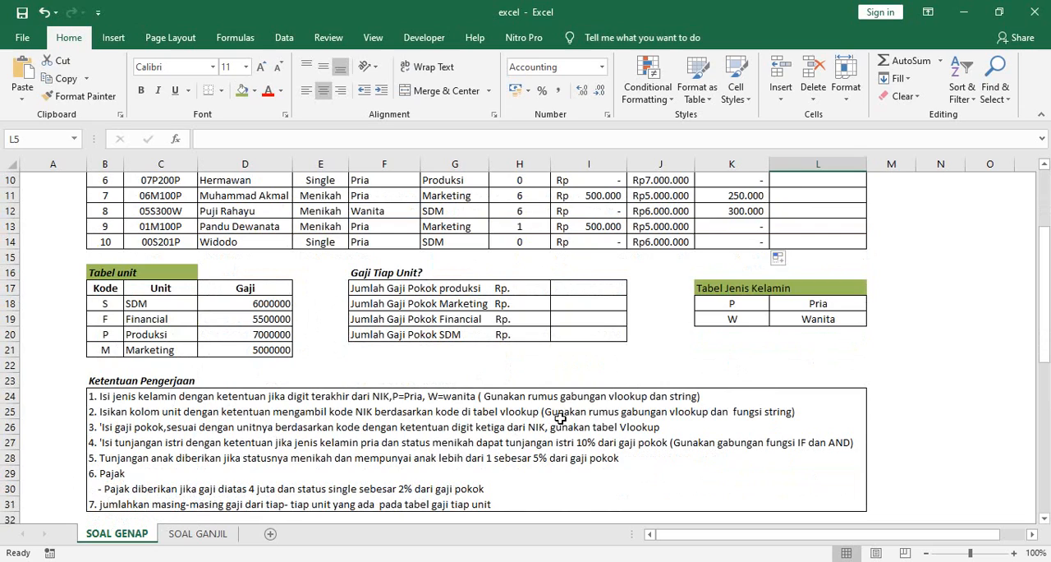
scroll(560, 418, "up", 1)
scroll(560, 418, "down", 2)
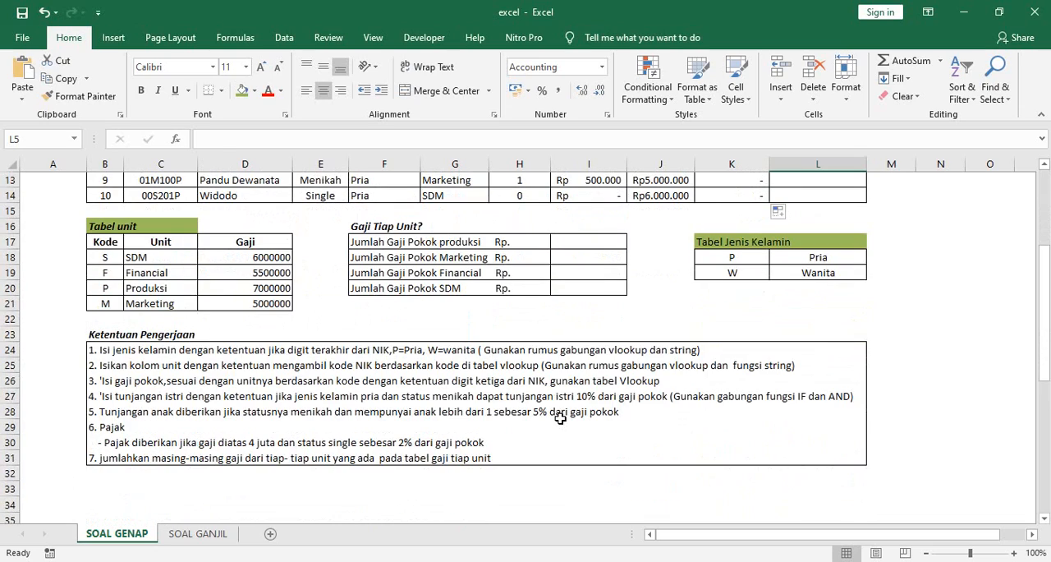
scroll(560, 419, "up", 1)
scroll(560, 419, "down", 1)
scroll(560, 419, "up", 4)
scroll(560, 419, "down", 4)
scroll(604, 346, "up", 4)
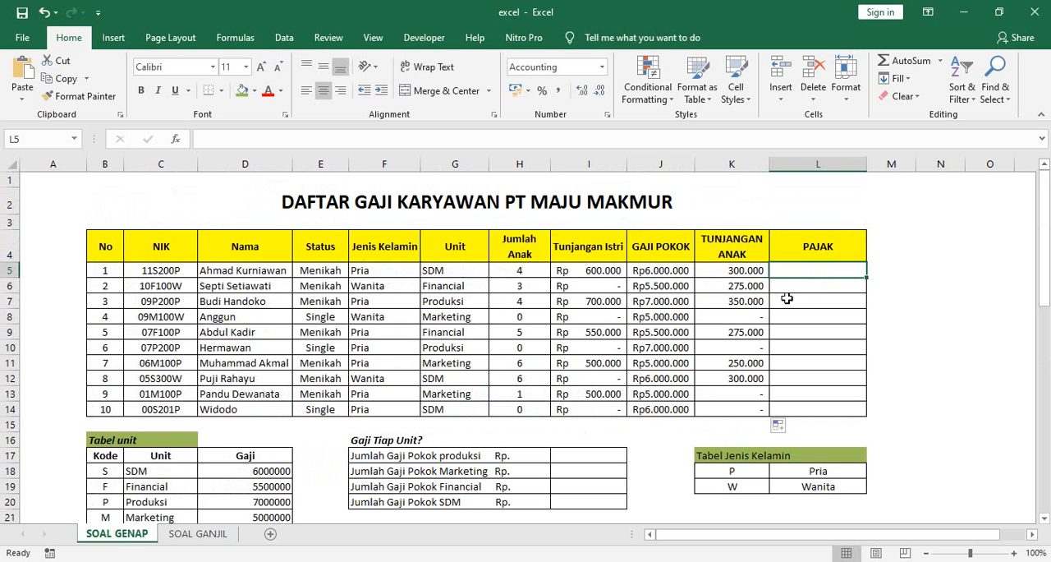
scroll(777, 306, "down", 1)
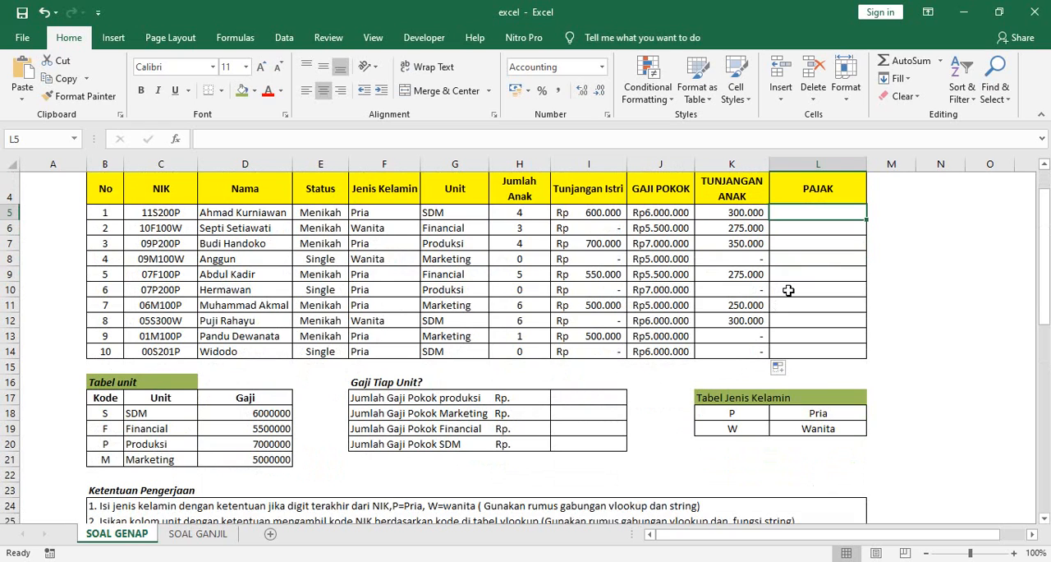
Step: Begin a nested IF and AND formula in L5 with the first condition J5>4000000, following the Pajak rule
type("=i")
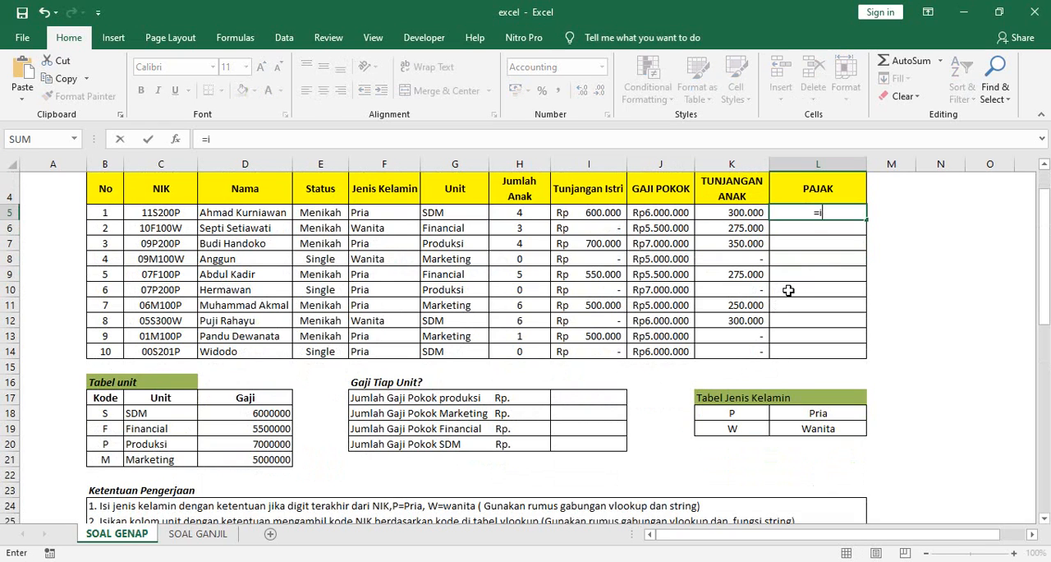
type("f(and(")
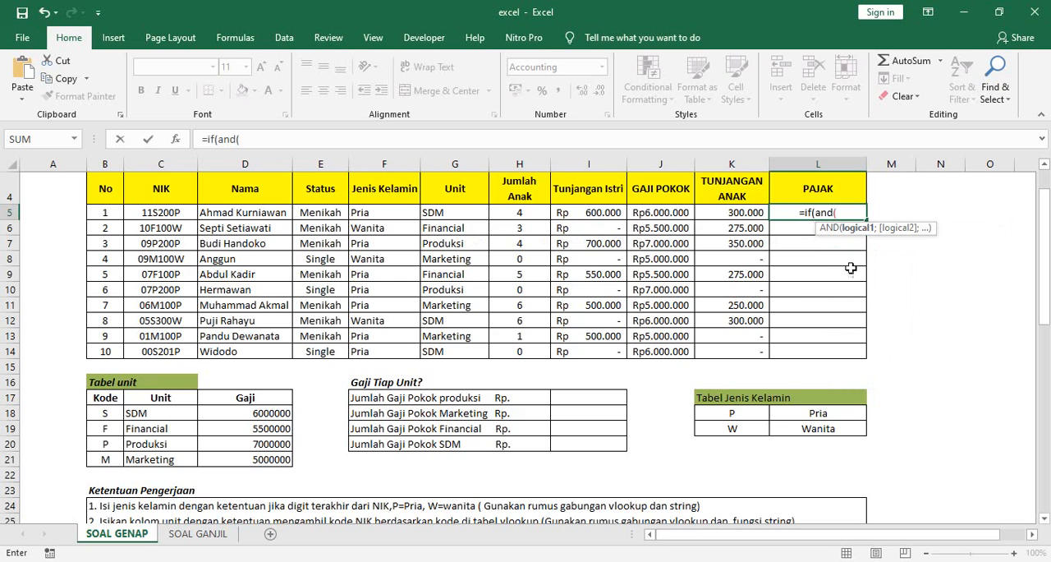
scroll(434, 371, "down", 3)
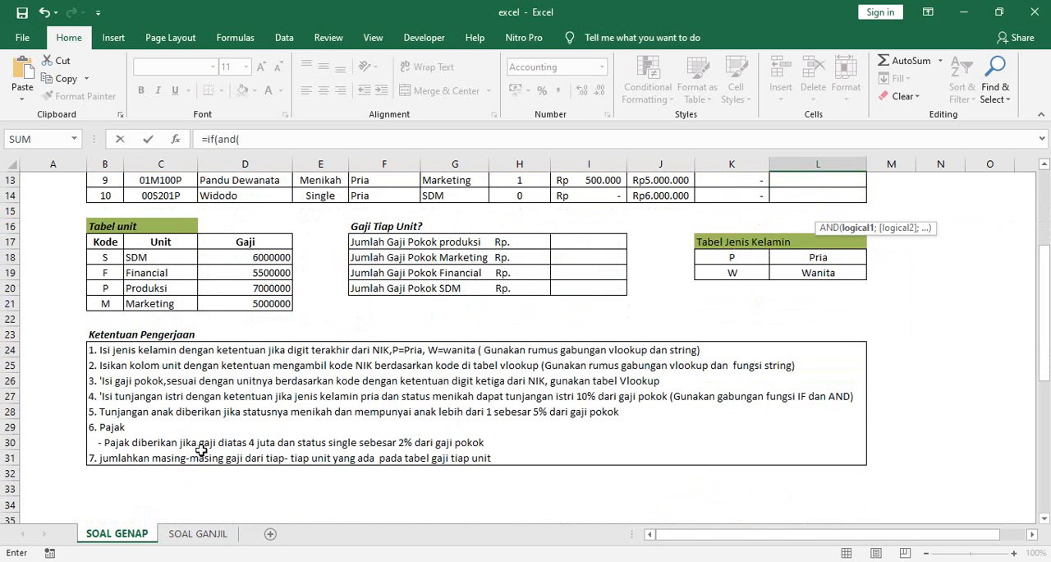
scroll(484, 403, "up", 4)
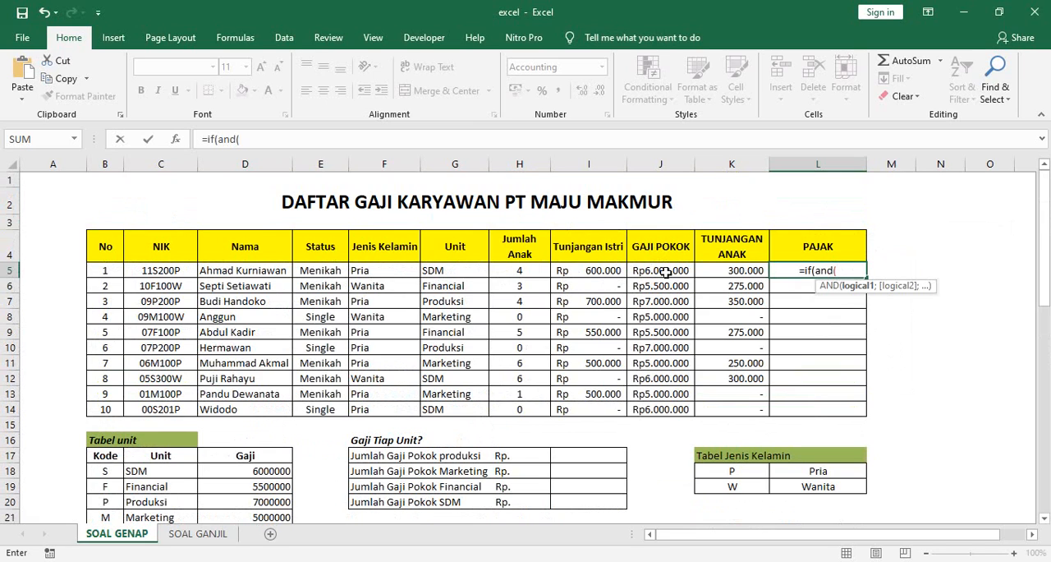
left_click(665, 272)
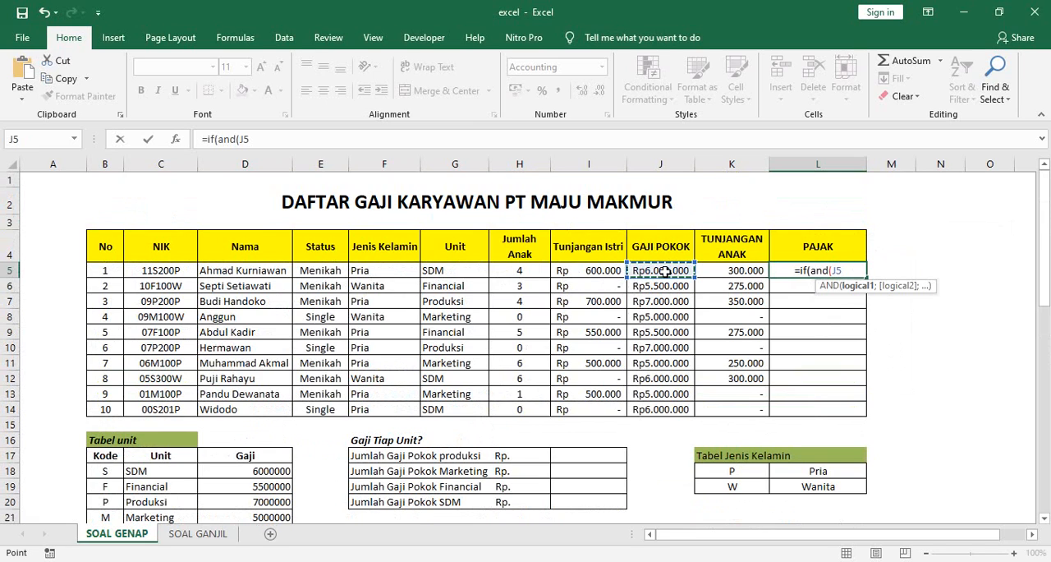
type(">")
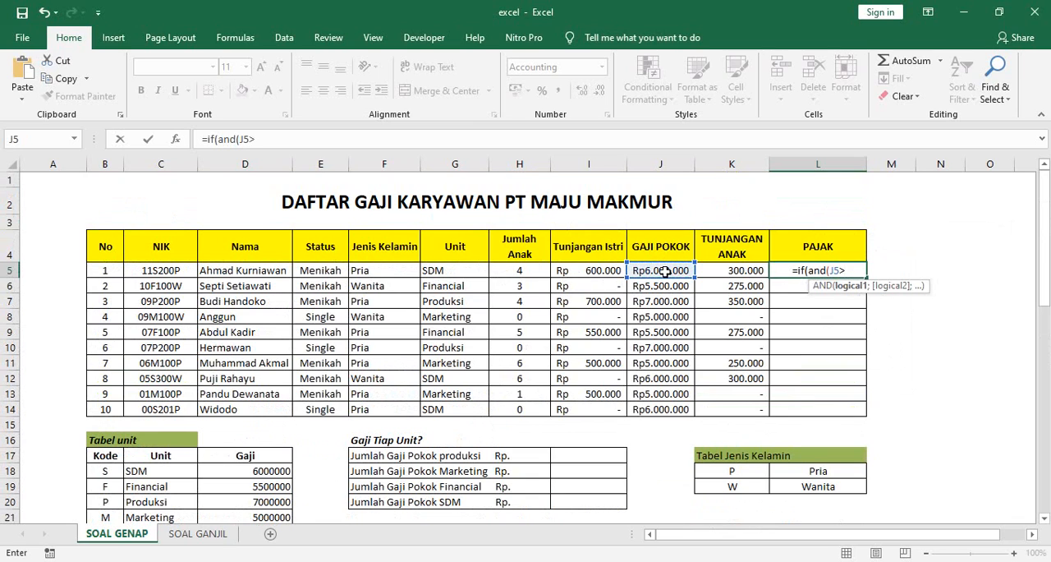
type("4000000")
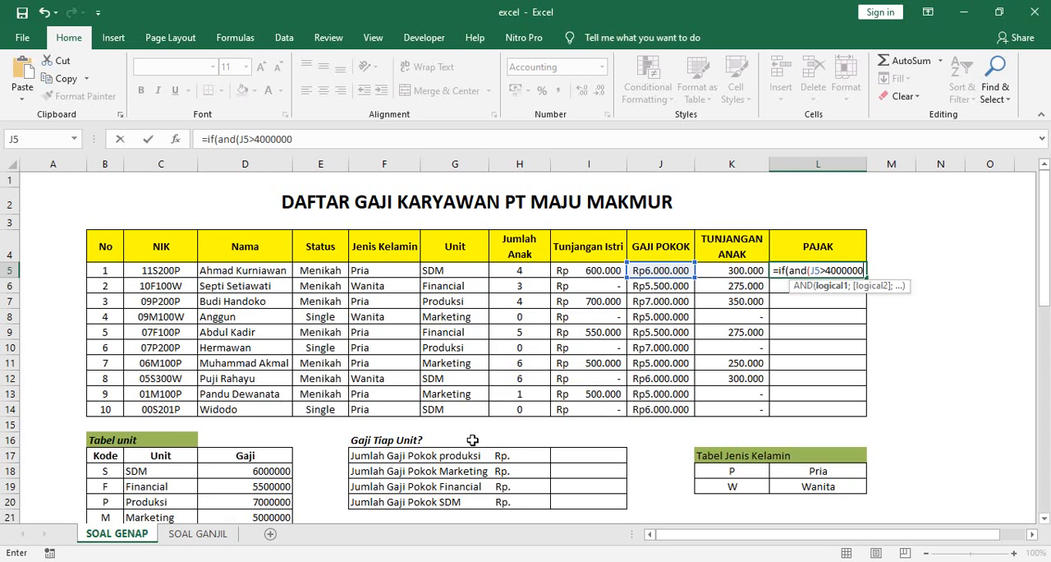
Step: Add the second AND condition E5="Menikah" to the L5 formula and close the AND function
scroll(473, 440, "down", 4)
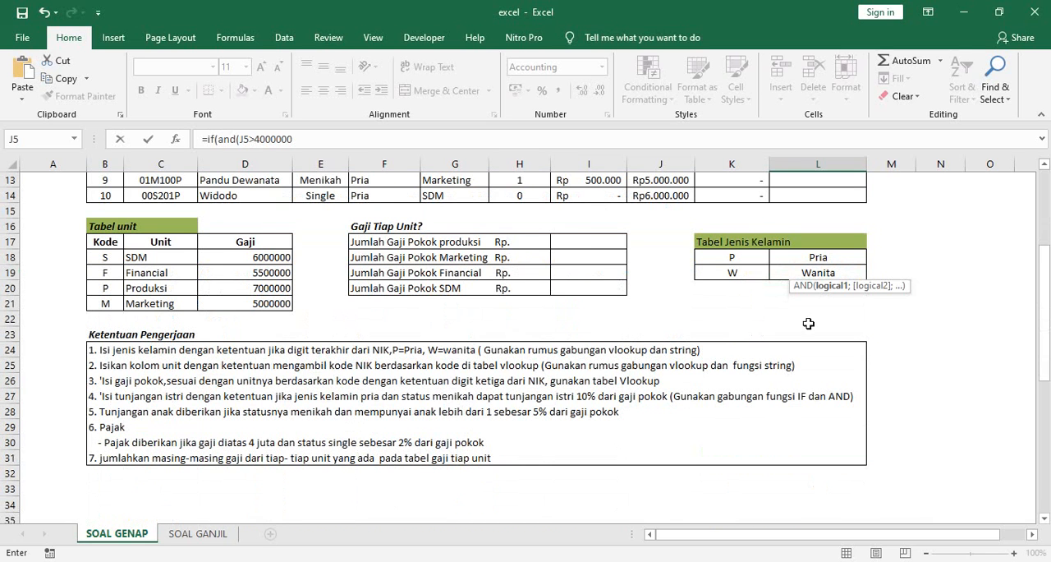
scroll(809, 325, "up", 4)
type(";")
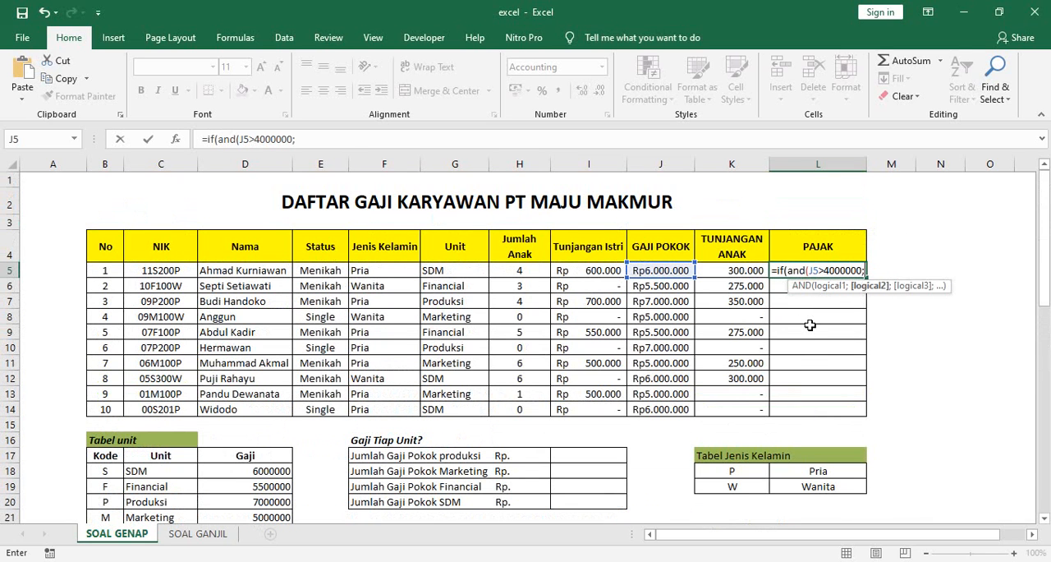
left_click(316, 274)
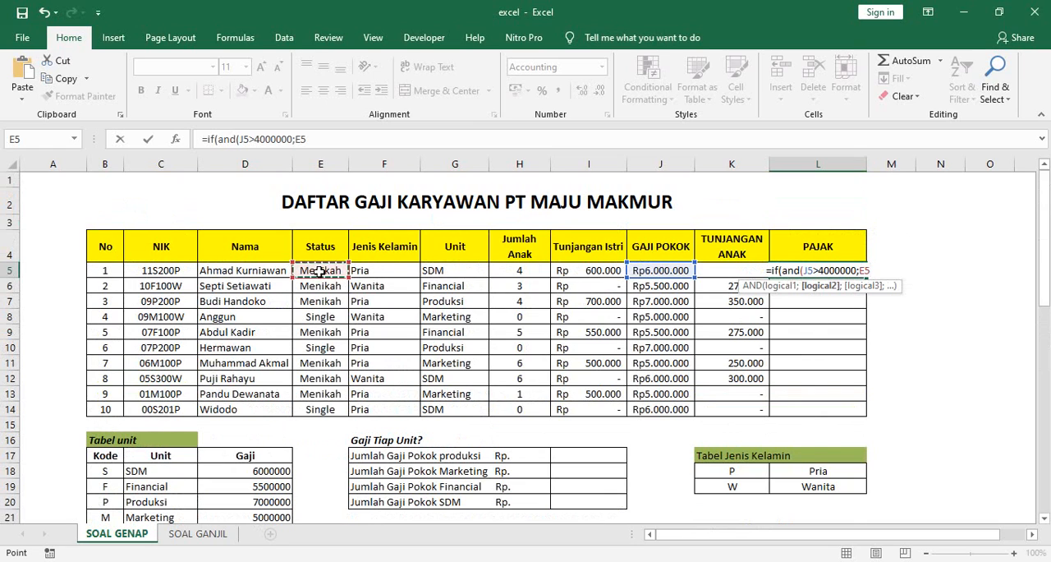
type("=\"M")
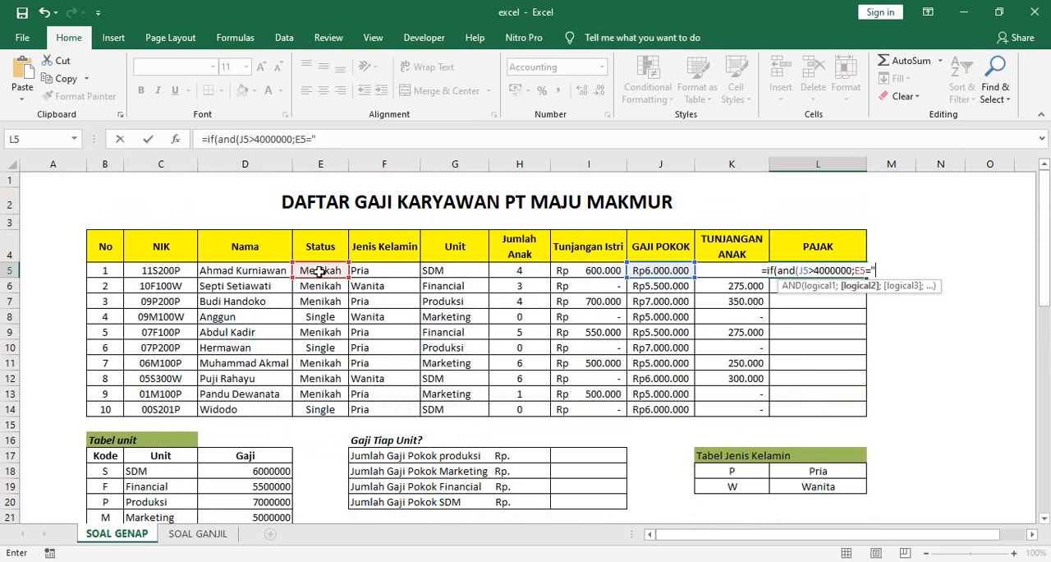
type("enikah\")")
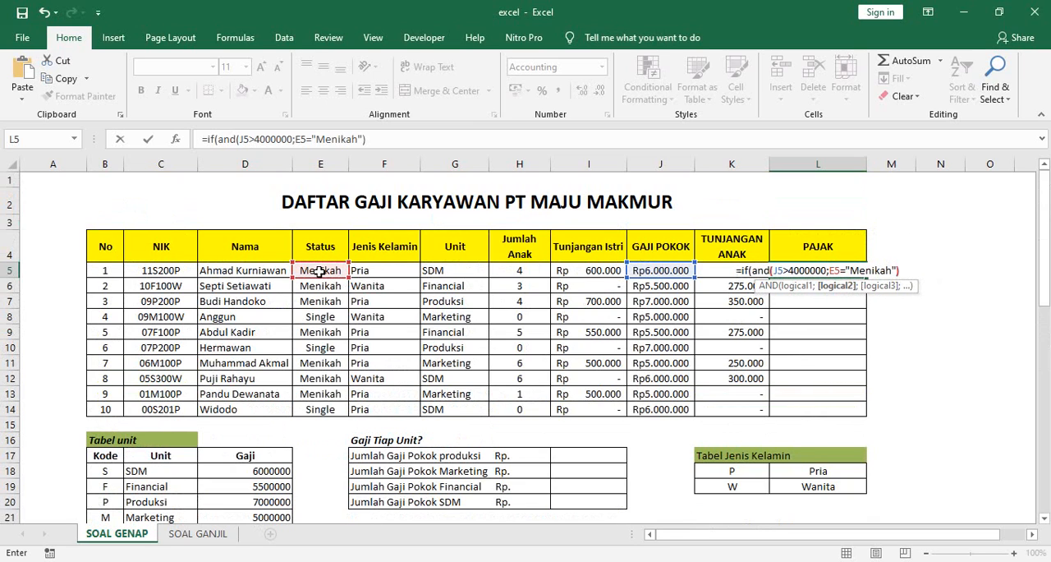
type(";")
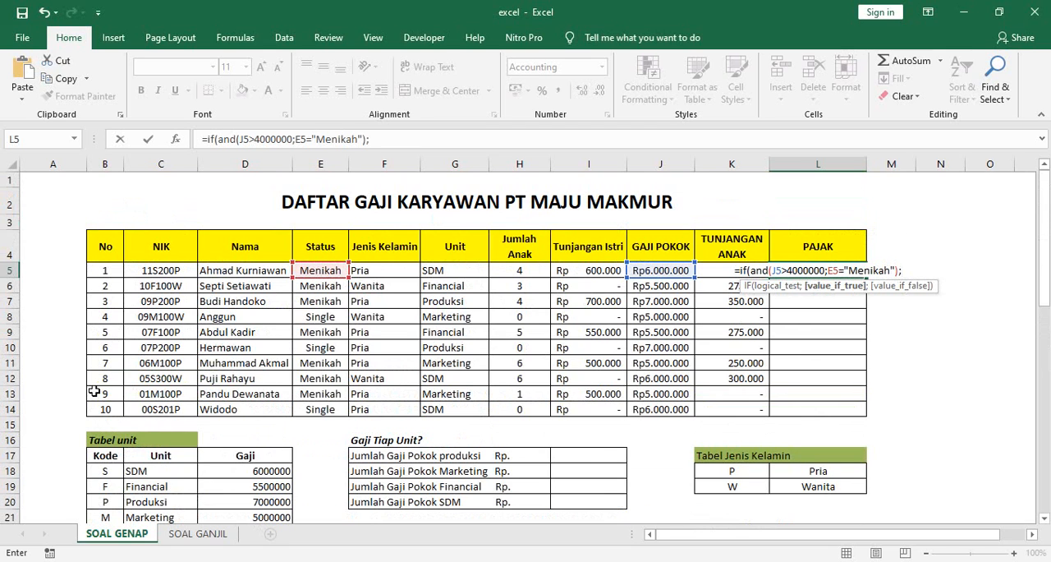
Step: Recheck the Pajak rule and change the status text in the L5 formula's second condition to "Single"
scroll(314, 401, "down", 5)
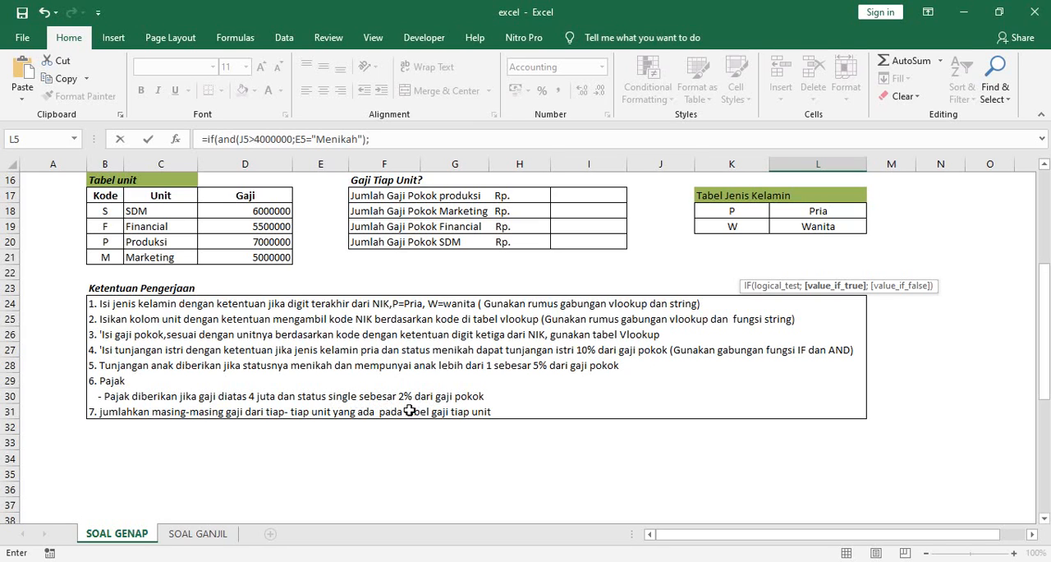
scroll(793, 315, "up", 5)
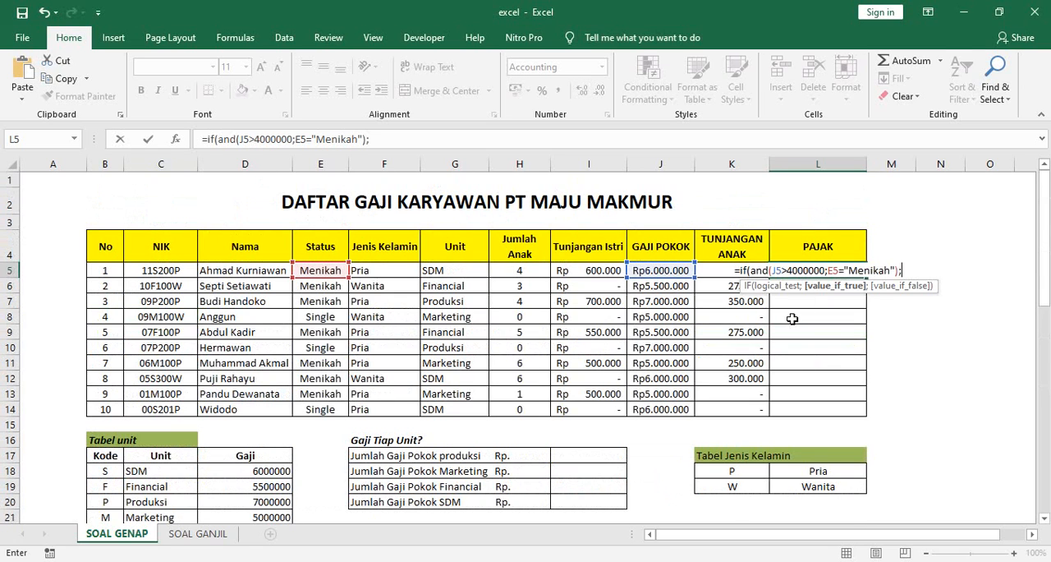
left_click(894, 270)
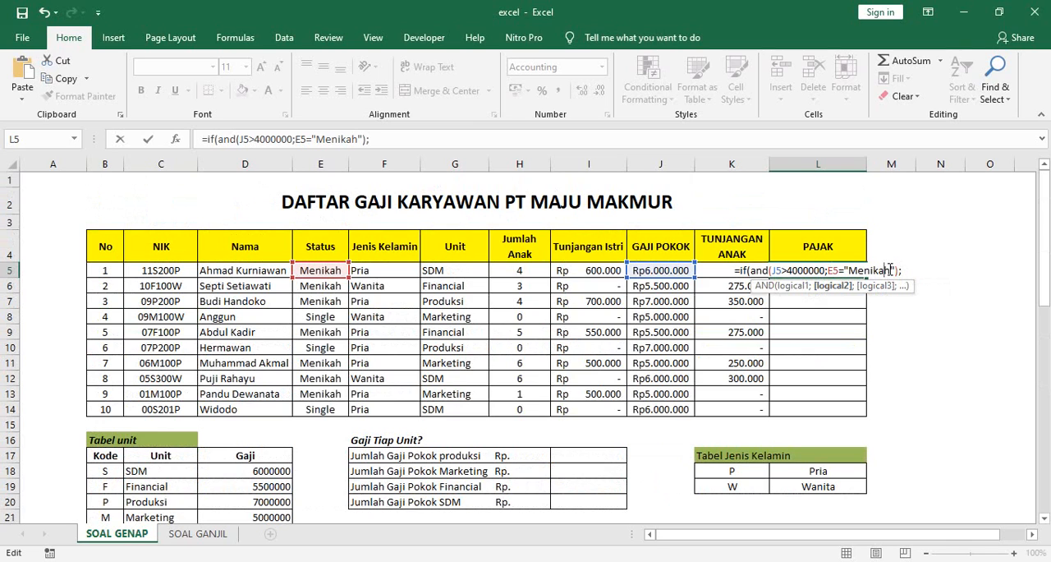
key("BackSpace")
key("BackSpace")
key("BackSpace")
key("BackSpace")
key("BackSpace")
key("BackSpace")
key("BackSpace")
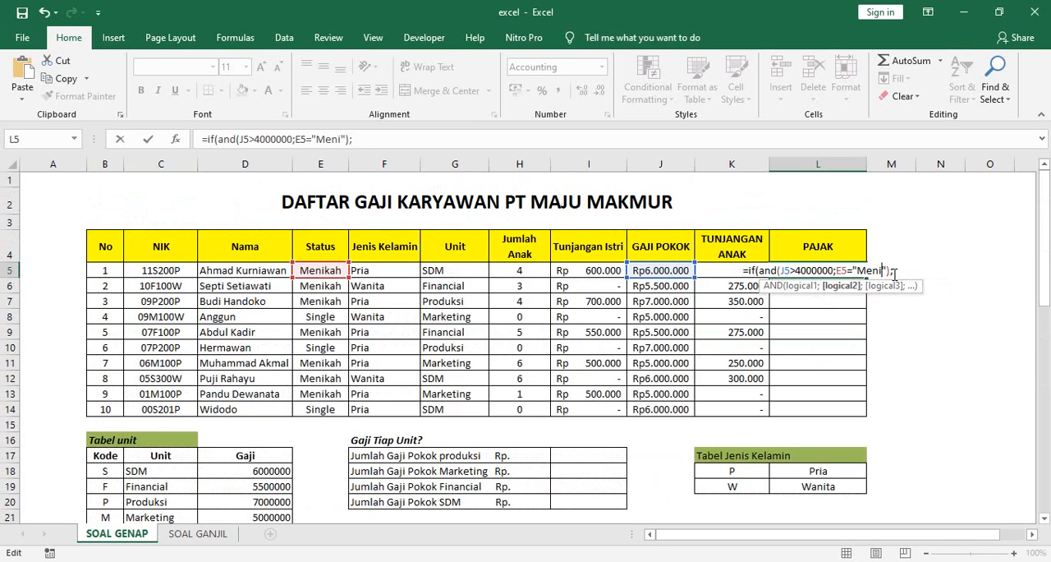
type("Single")
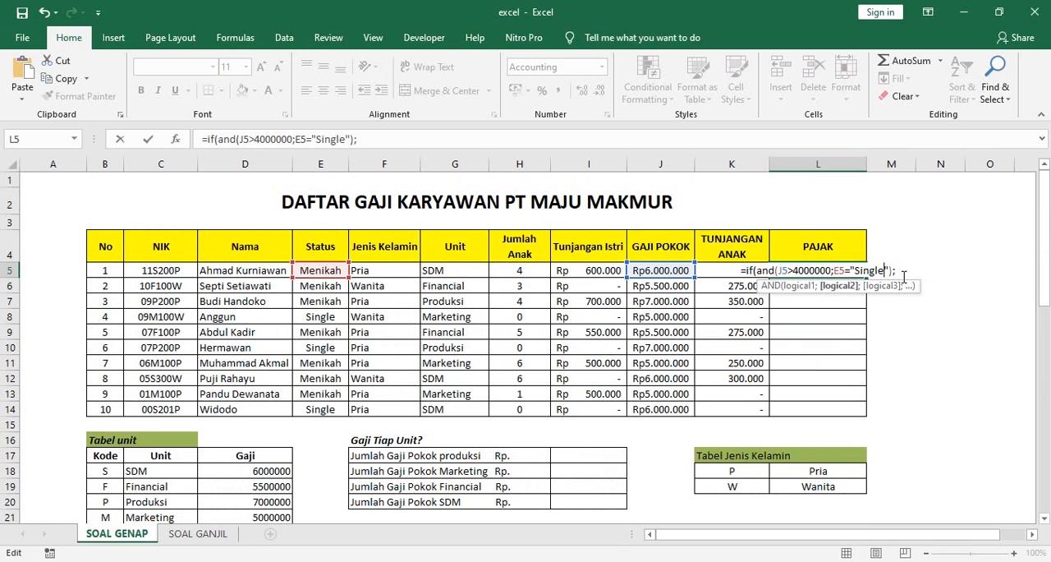
Step: Complete the L5 Pajak formula with 2%*J5 if true and 0 if false
left_click(900, 271)
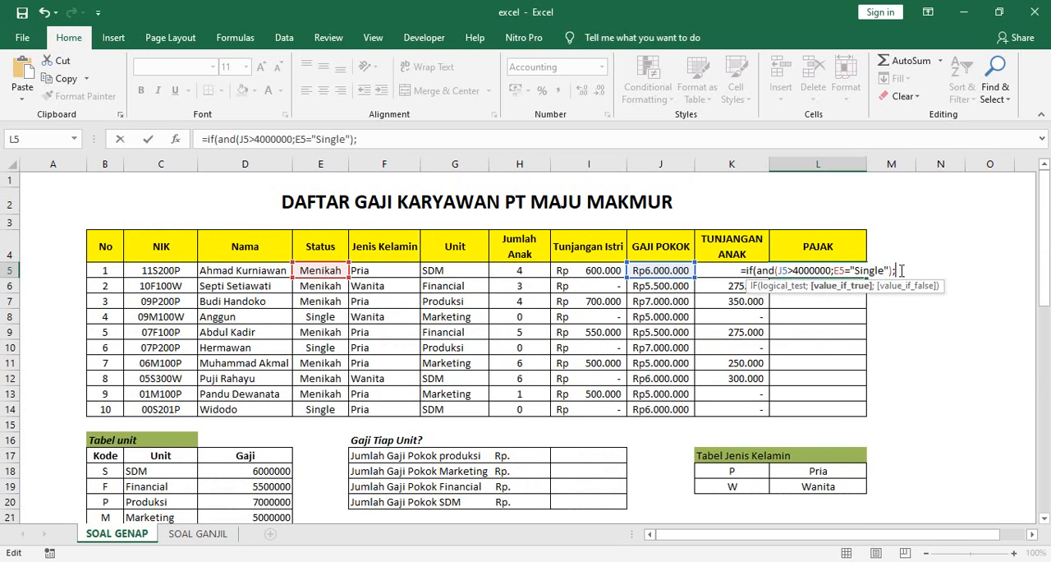
type("2%")
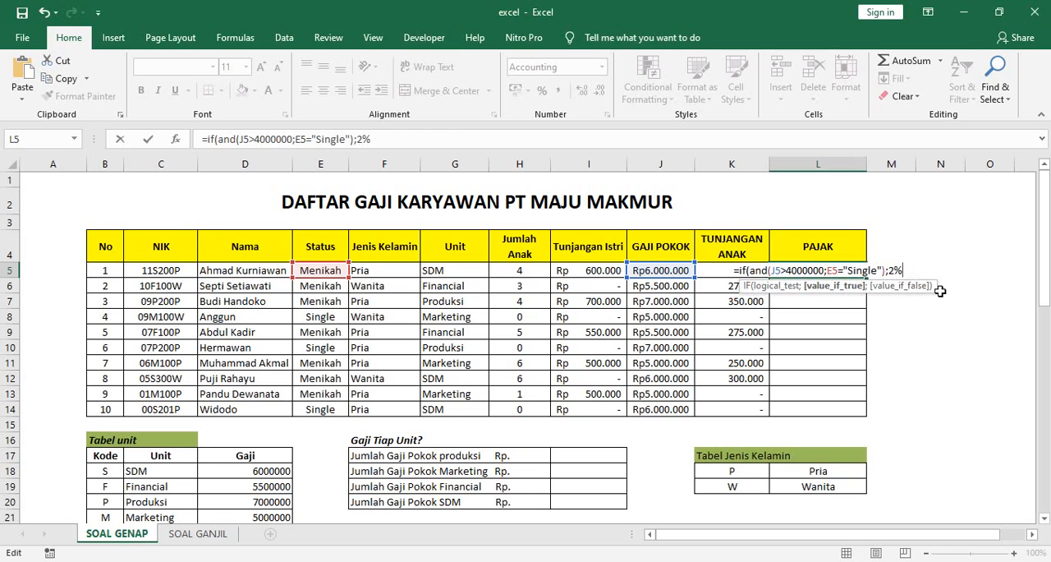
type("*")
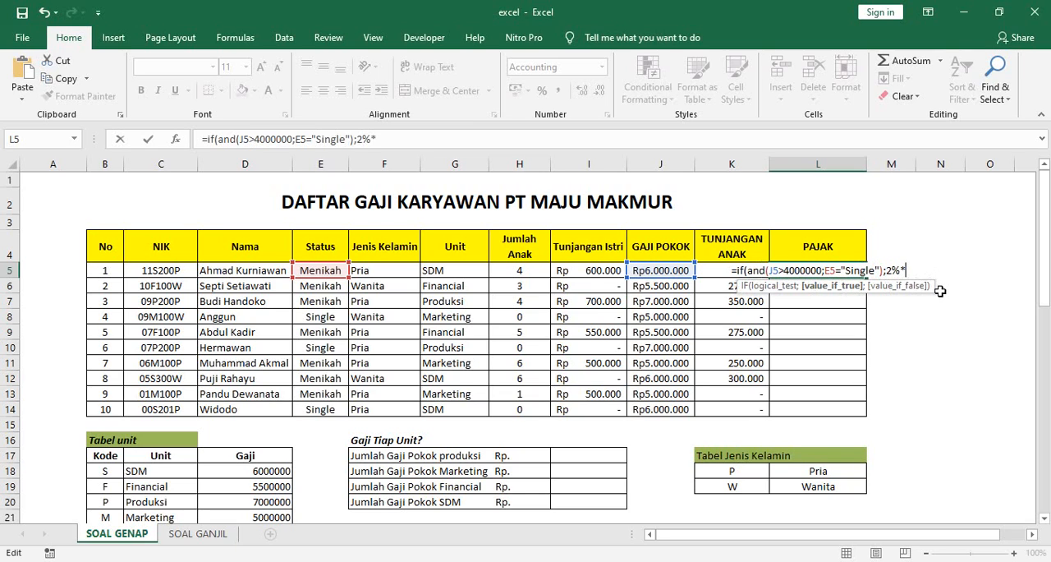
type("j5")
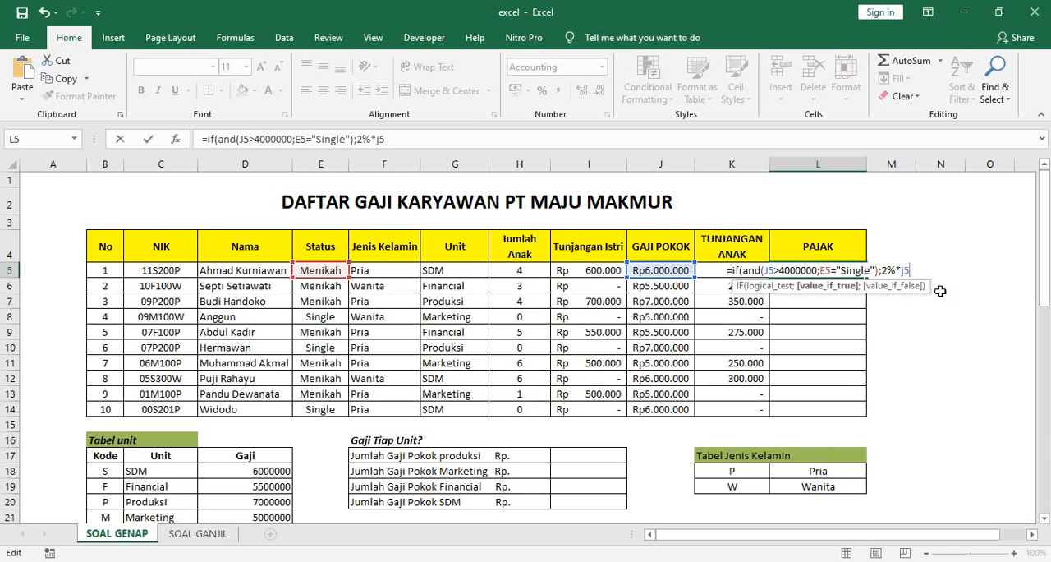
type(";")
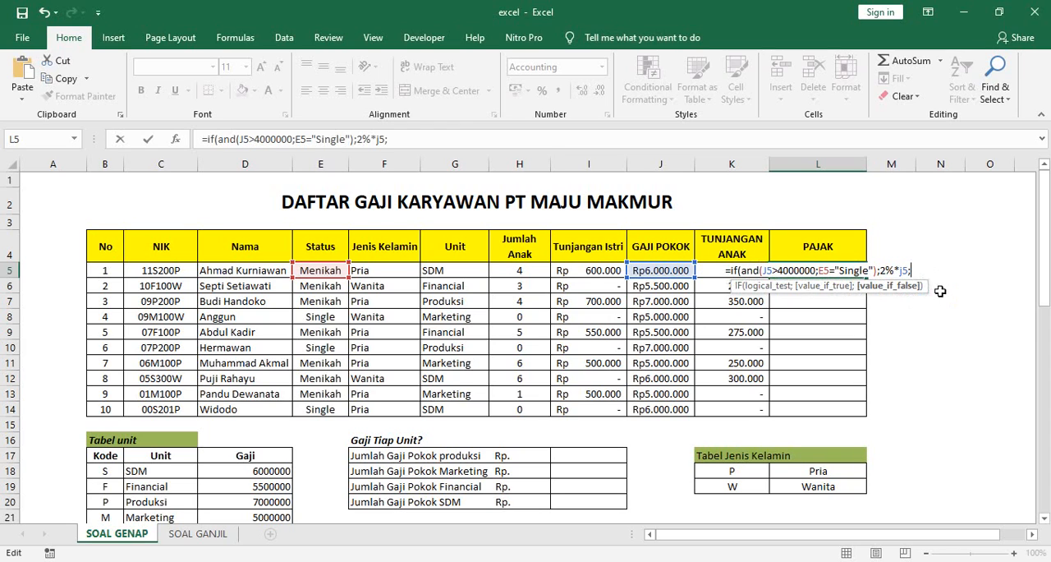
type("0")
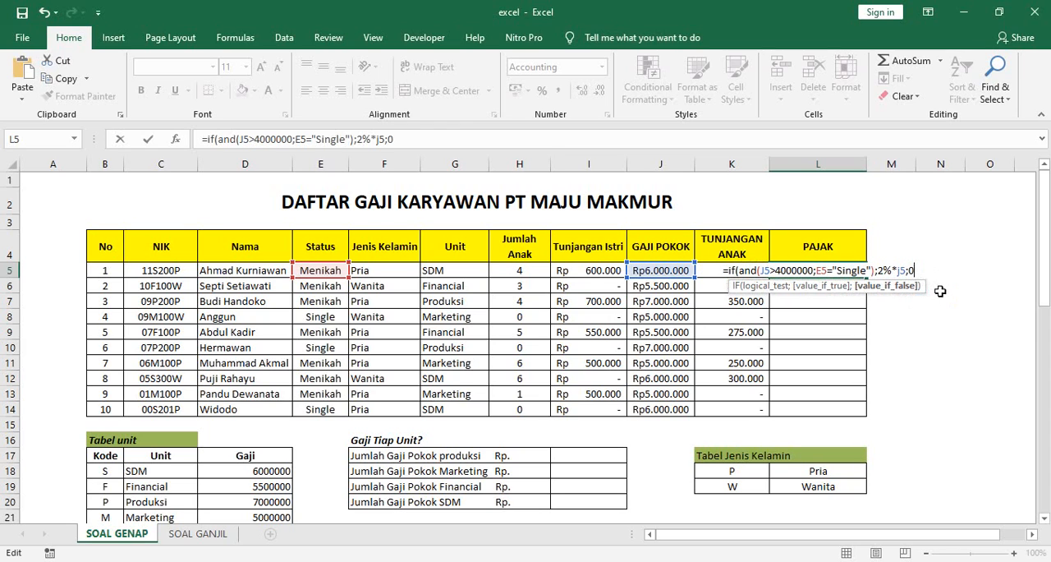
type(")")
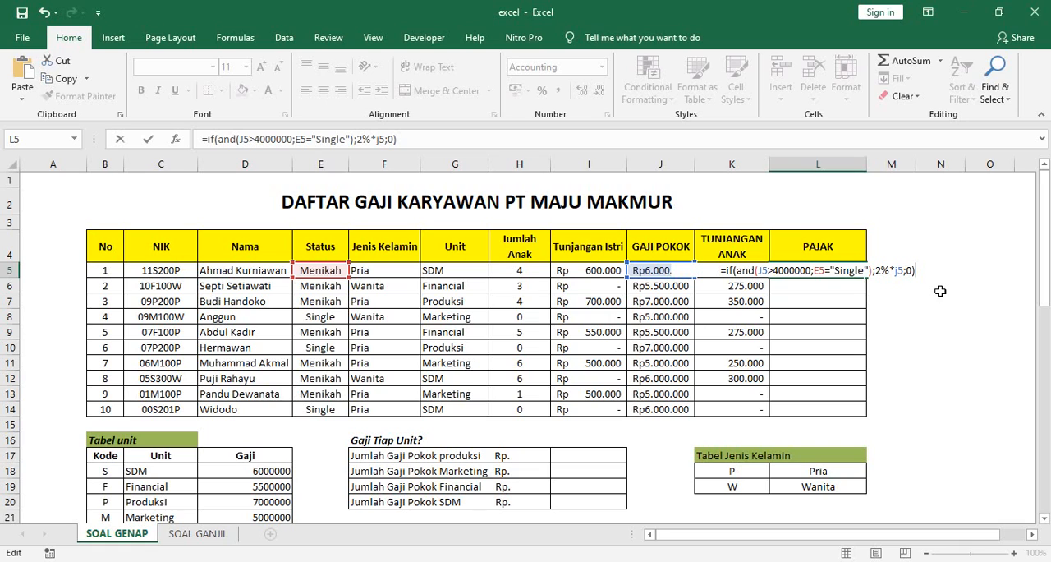
key("Return")
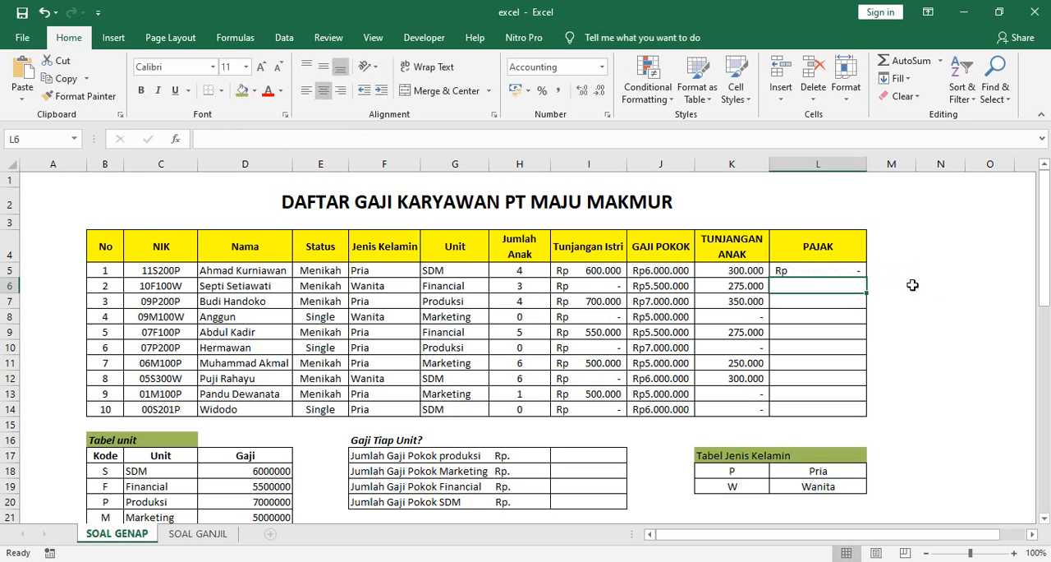
Step: Copy the Pajak formula from L5 down through L14 for all employees
left_click(807, 273)
left_click_drag(867, 278, 873, 422)
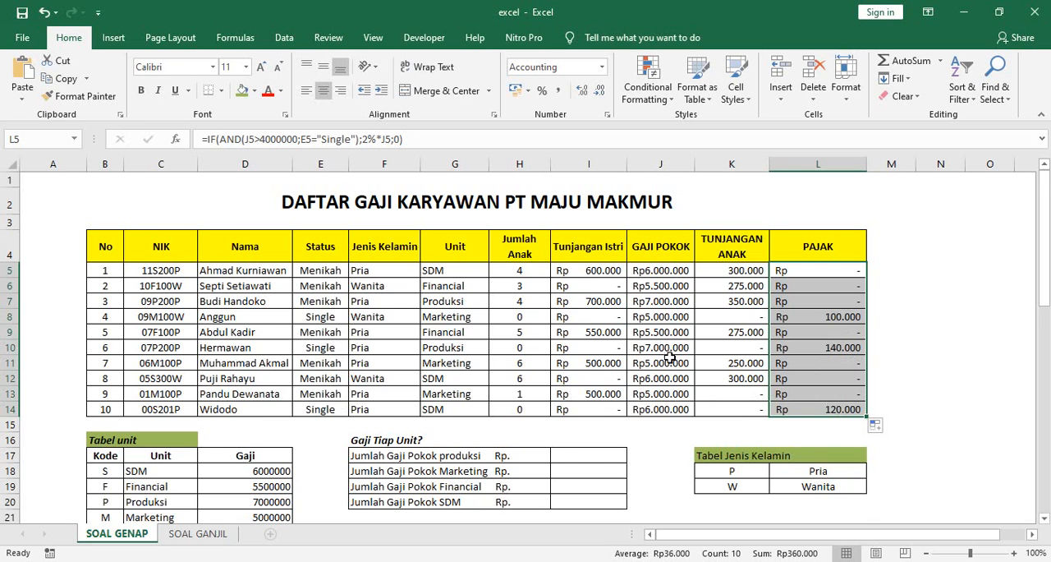
scroll(669, 357, "down", 1)
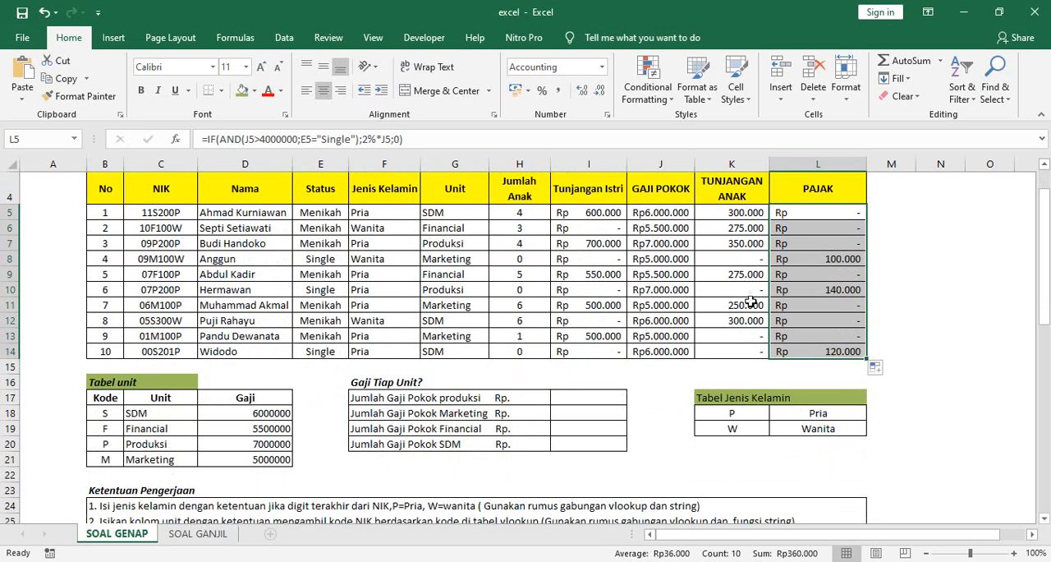
left_click(838, 217)
Step: Begin a SUMIF formula in I17, the production salary total, with the Unit range G5:G14
scroll(583, 374, "down", 1)
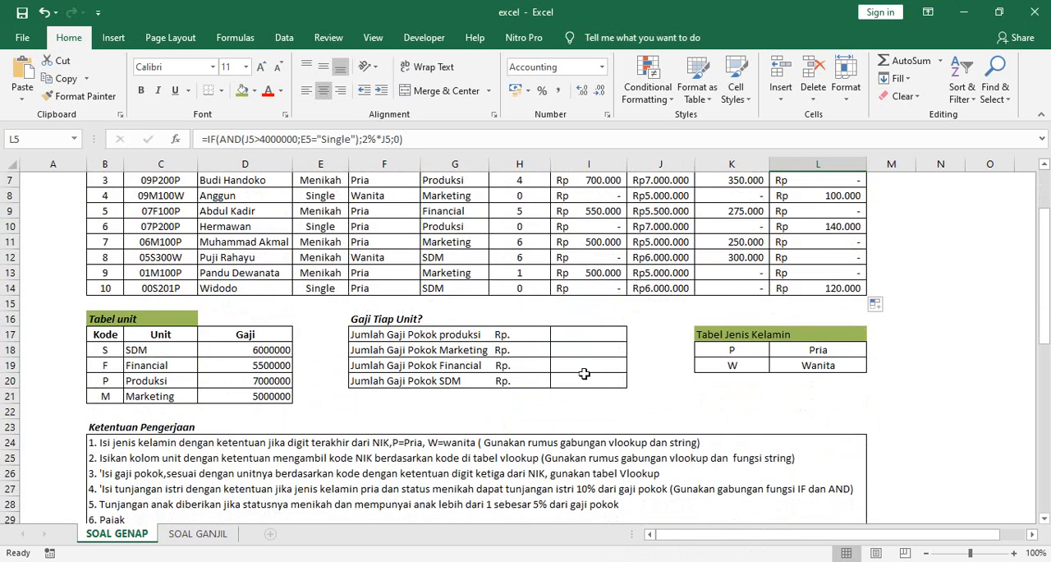
left_click(589, 334)
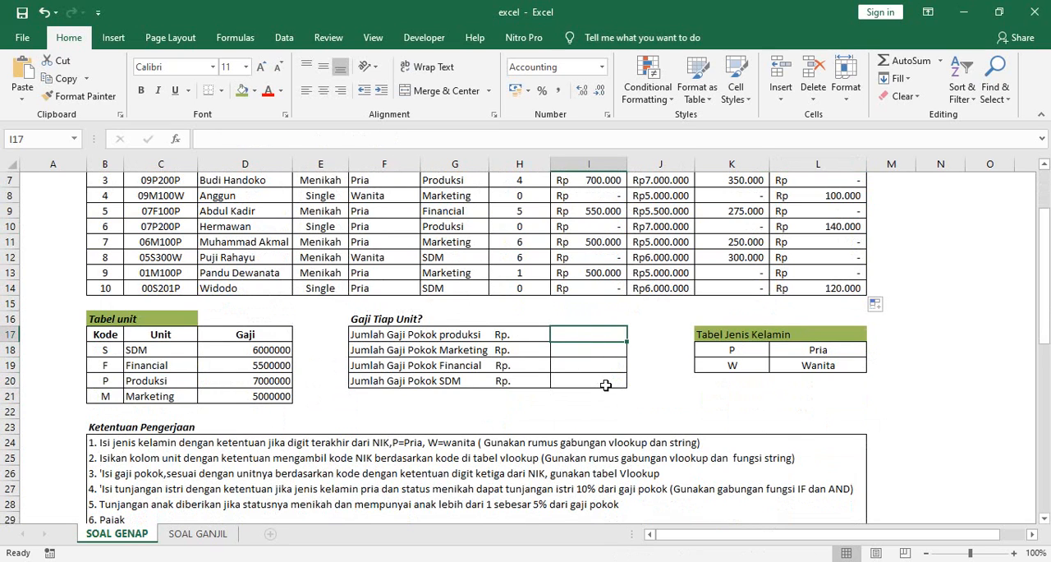
scroll(606, 386, "up", 1)
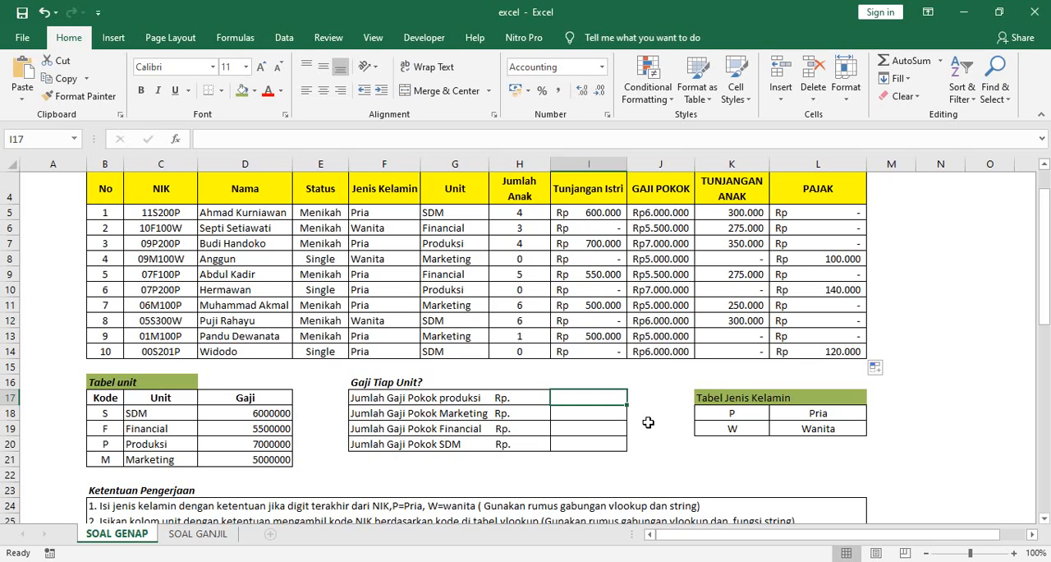
scroll(648, 422, "up", 1)
scroll(647, 421, "down", 1)
scroll(648, 421, "up", 1)
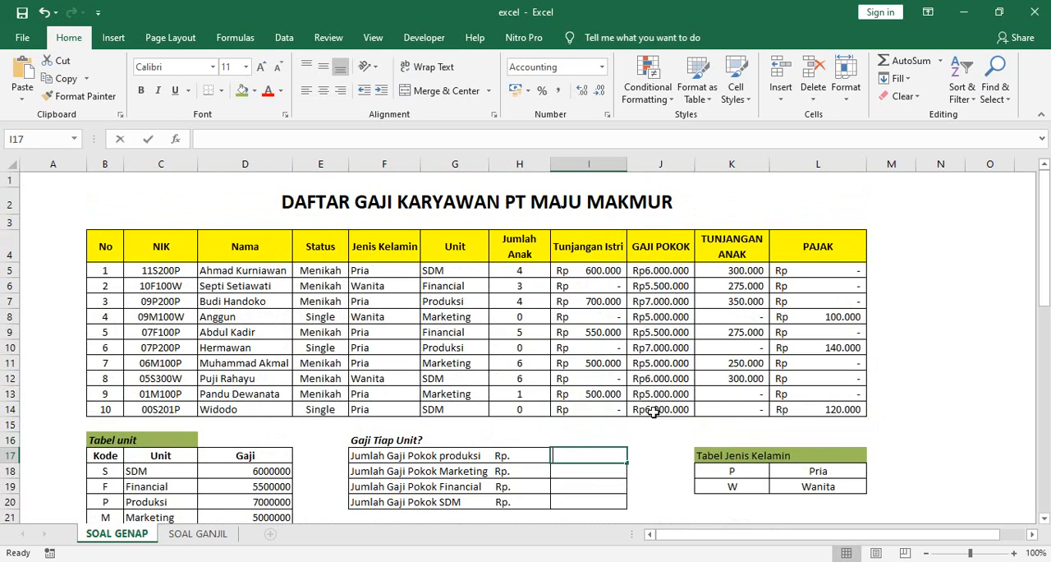
type("=sumi")
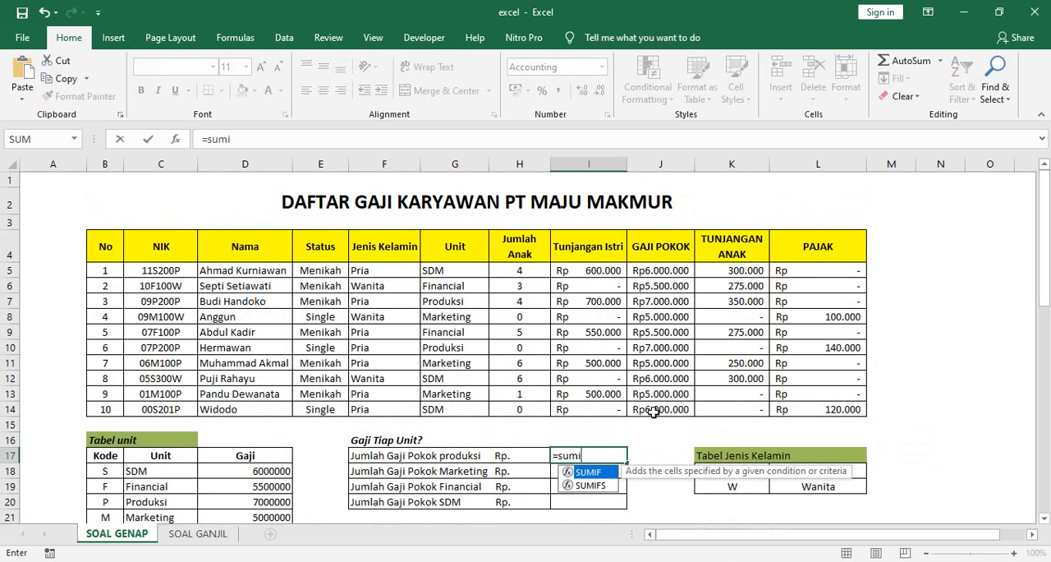
type("f(")
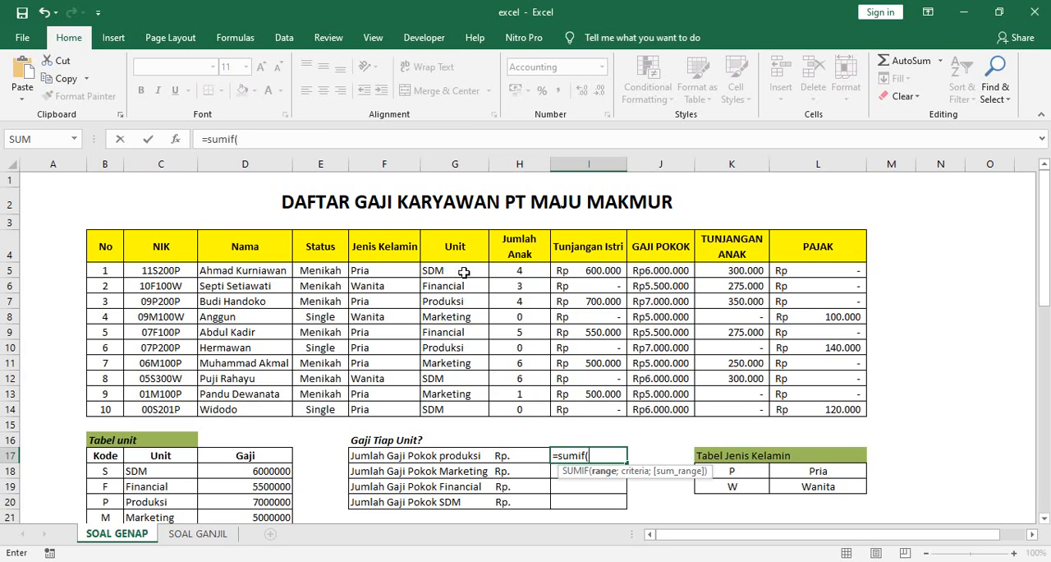
left_click_drag(463, 269, 468, 408)
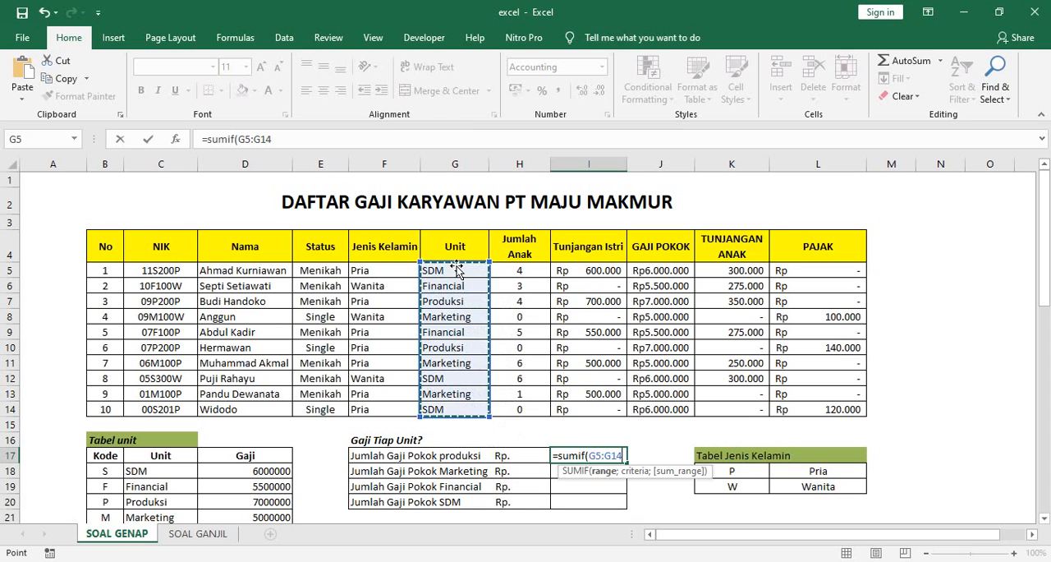
Step: Complete the I17 SUMIF formula with the criterion "Produksi" and the Gaji Pokok sum range J5:J14
type(";P")
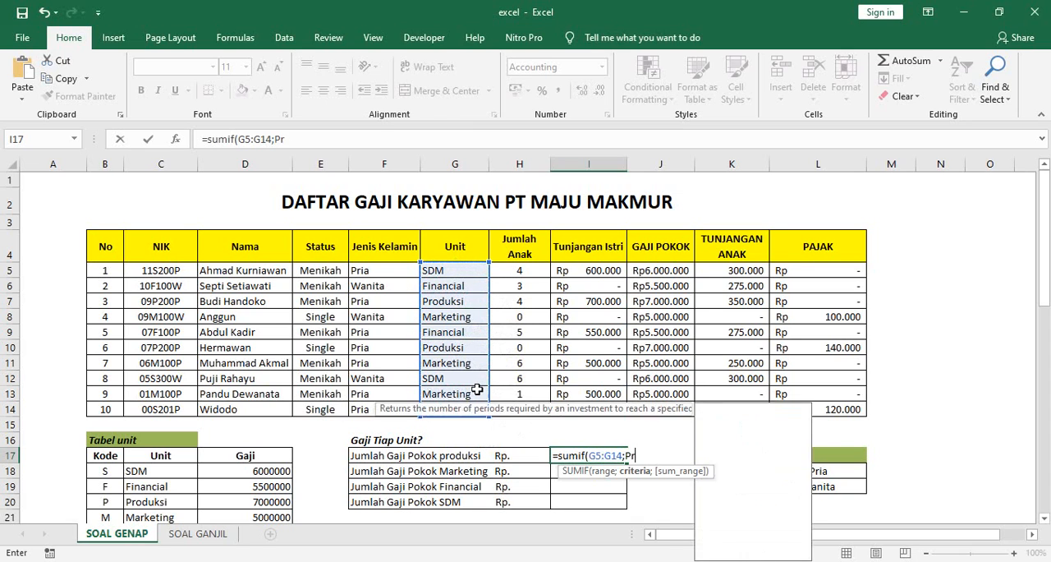
key("BackSpace")
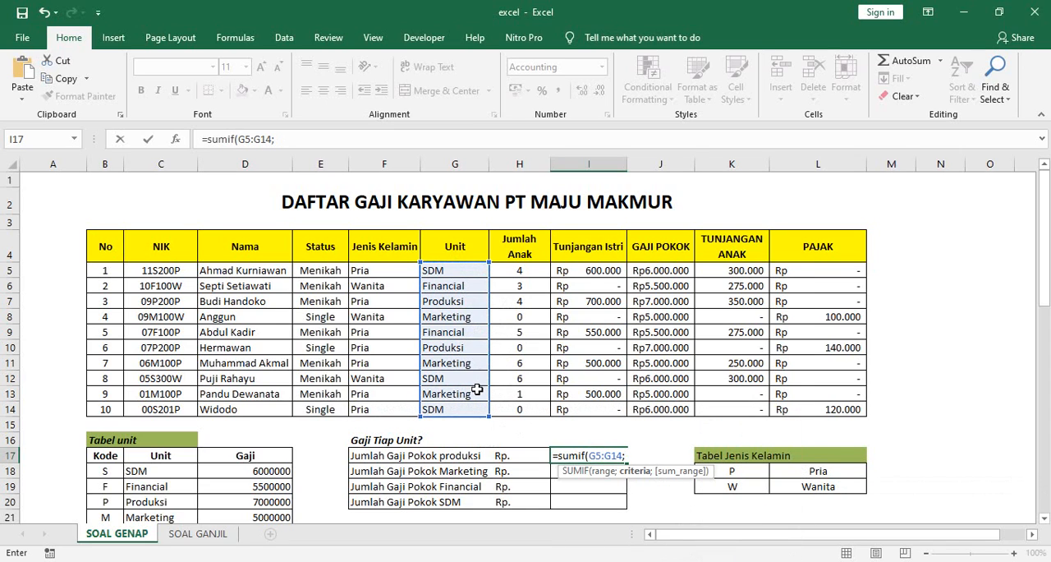
type("\"Produksi")
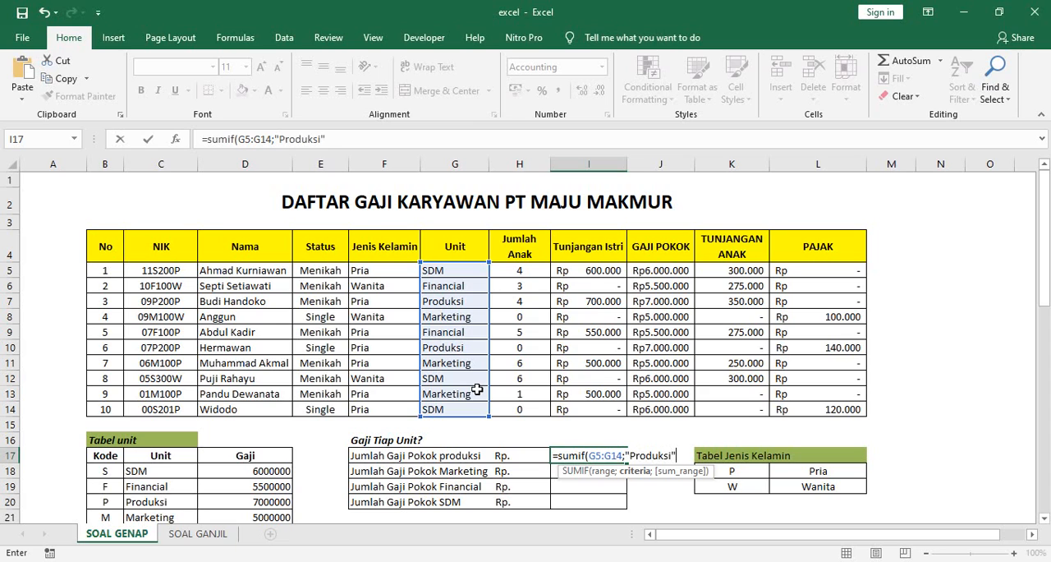
type("\";")
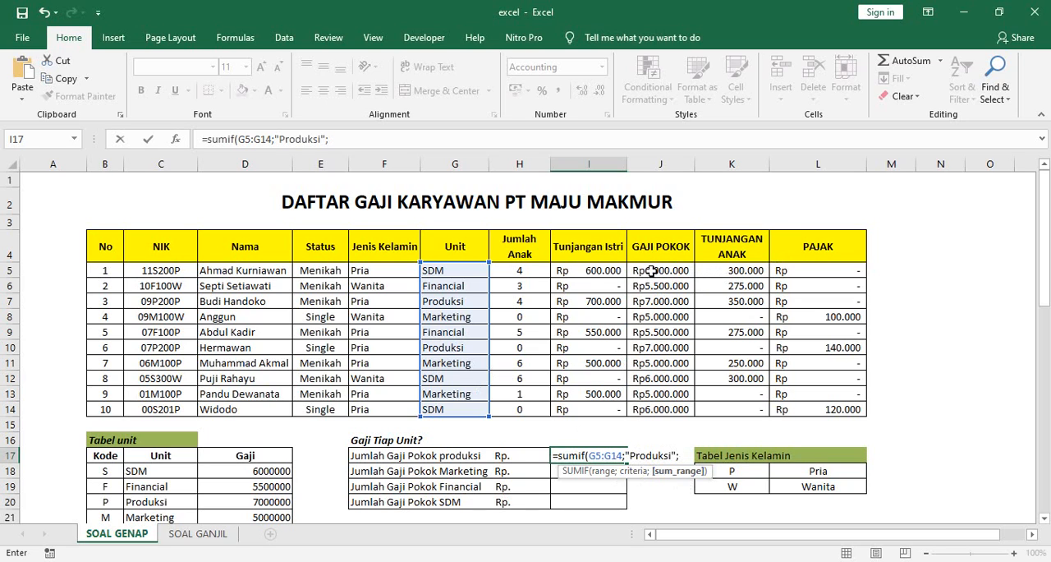
left_click_drag(658, 269, 657, 411)
type(")")
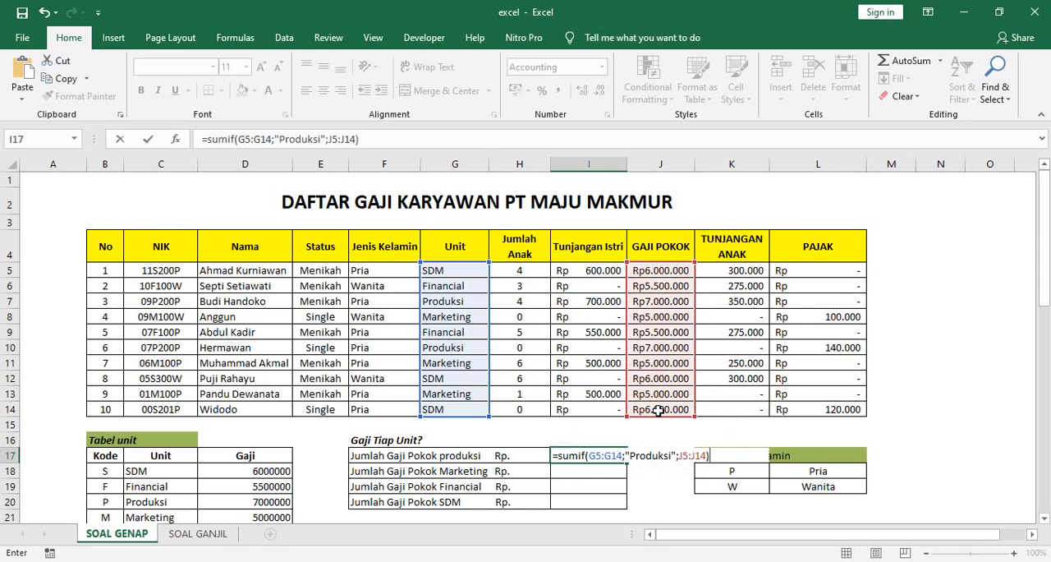
key("Return")
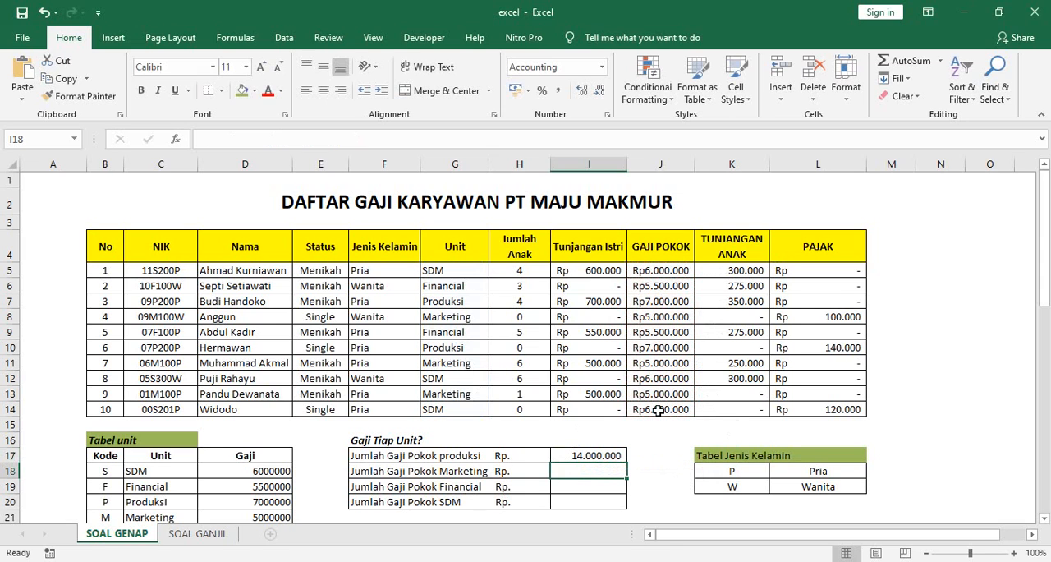
Step: Copy the SUMIF formula from I17 down through I20 for the other unit totals
left_click(575, 456)
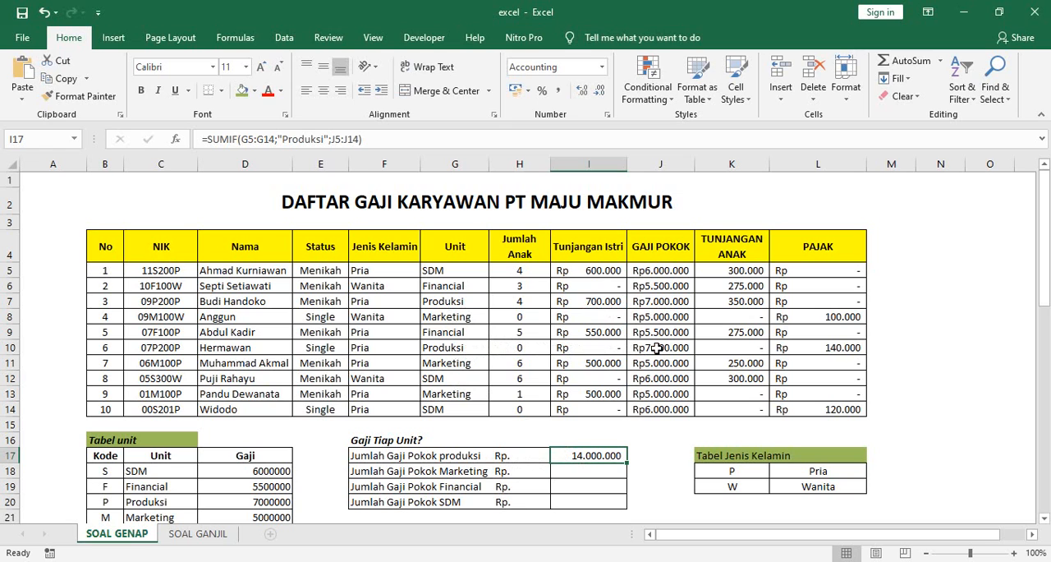
left_click(607, 472)
left_click(603, 456)
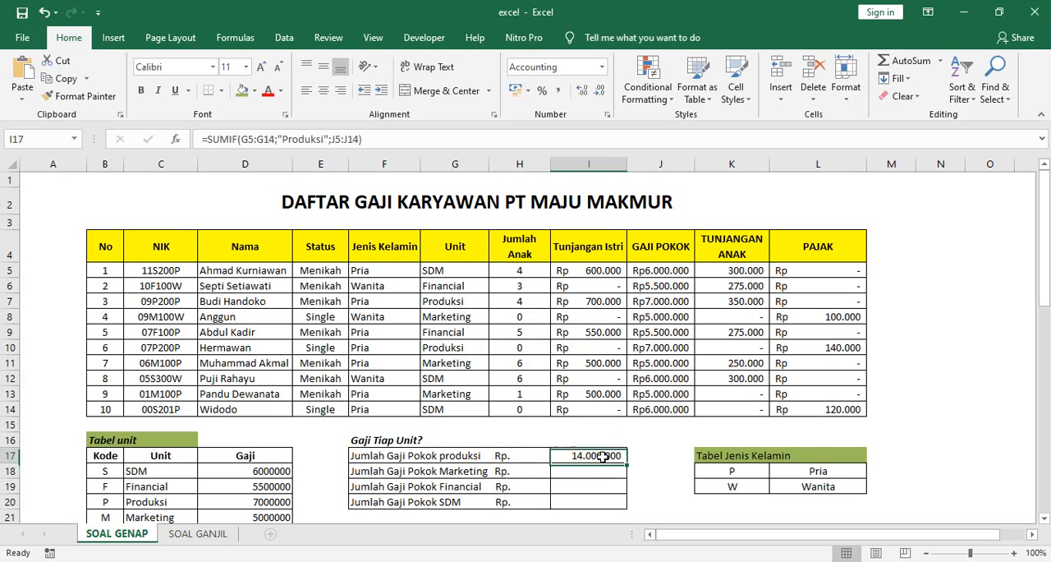
scroll(602, 457, "down", 1)
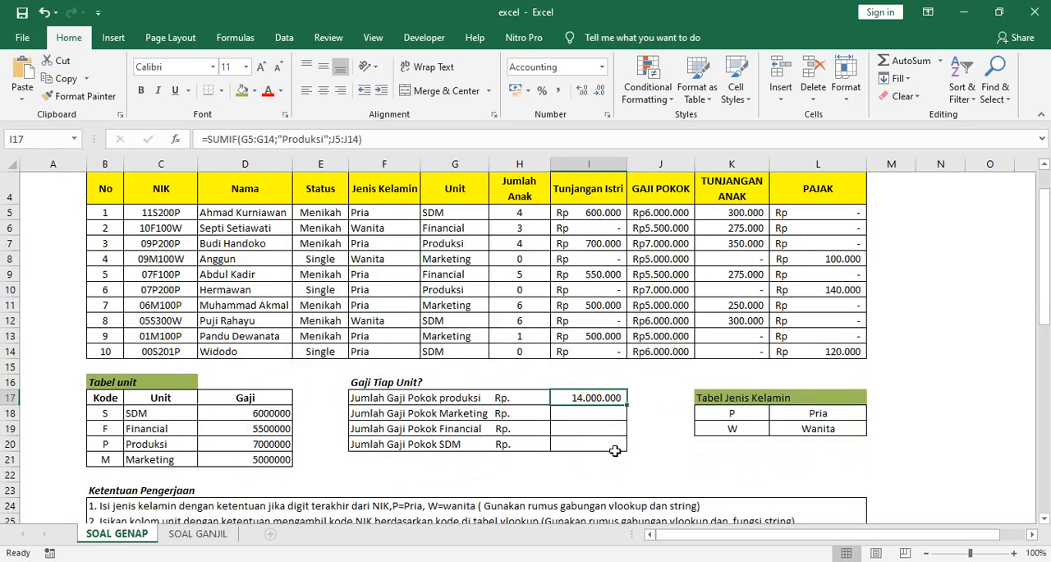
left_click_drag(626, 405, 626, 454)
Step: Change the criterion in the I18 SUMIF formula to "Marketing"
left_click(593, 413)
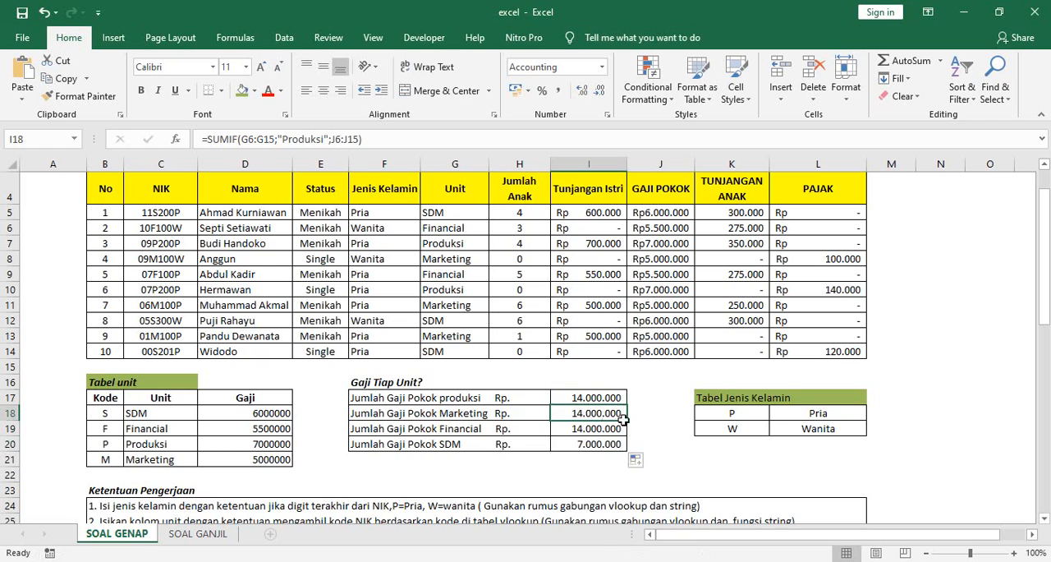
scroll(667, 388, "up", 1)
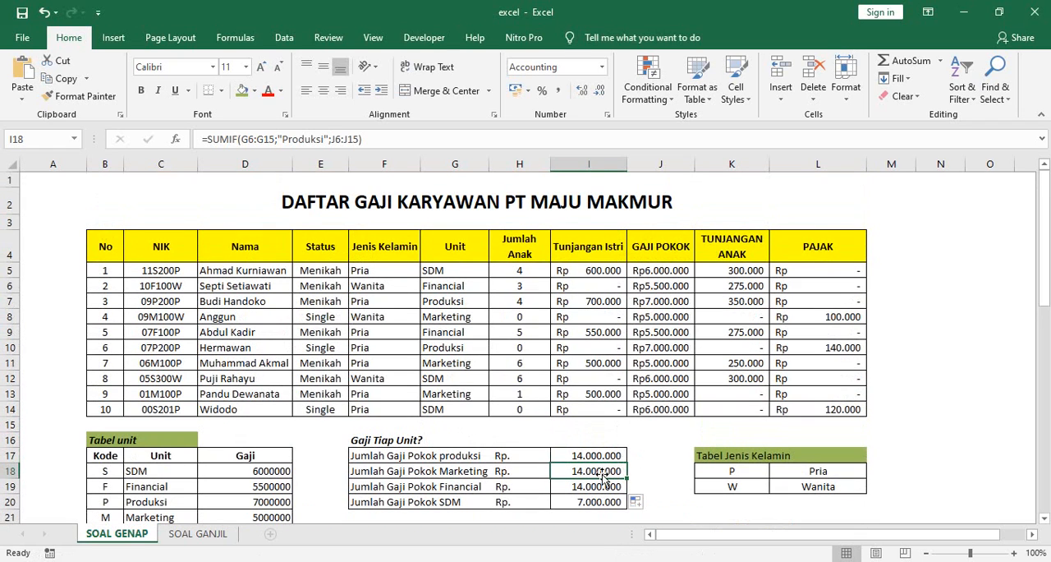
left_click(326, 138)
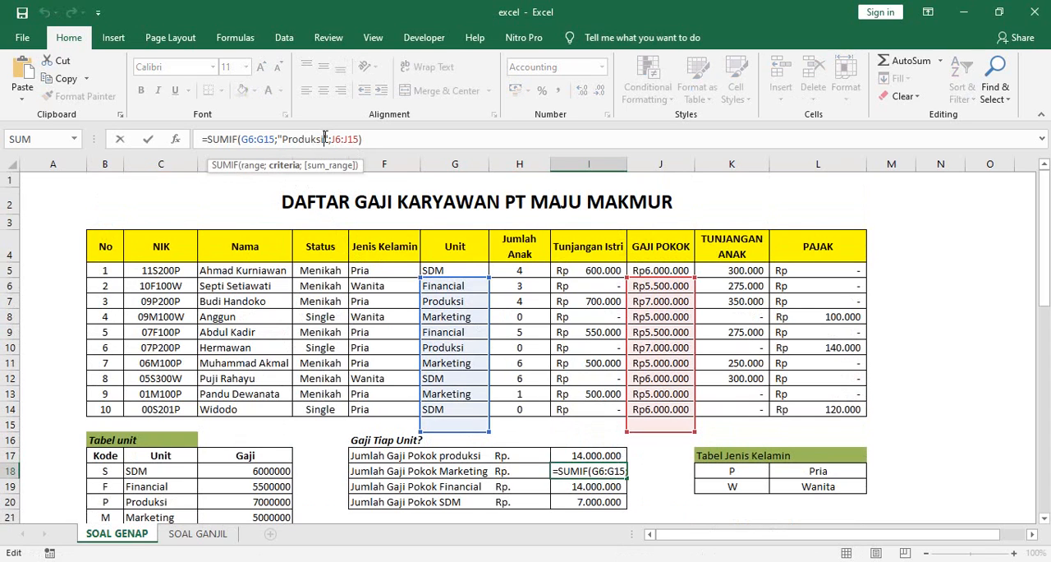
key("BackSpace")
key("BackSpace")
key("BackSpace")
key("BackSpace")
key("BackSpace")
key("BackSpace")
key("BackSpace")
key("BackSpace")
type("Marketing")
Step: Correct the criteria range in the I18 SUMIF formula to G5:G14
left_click(255, 139)
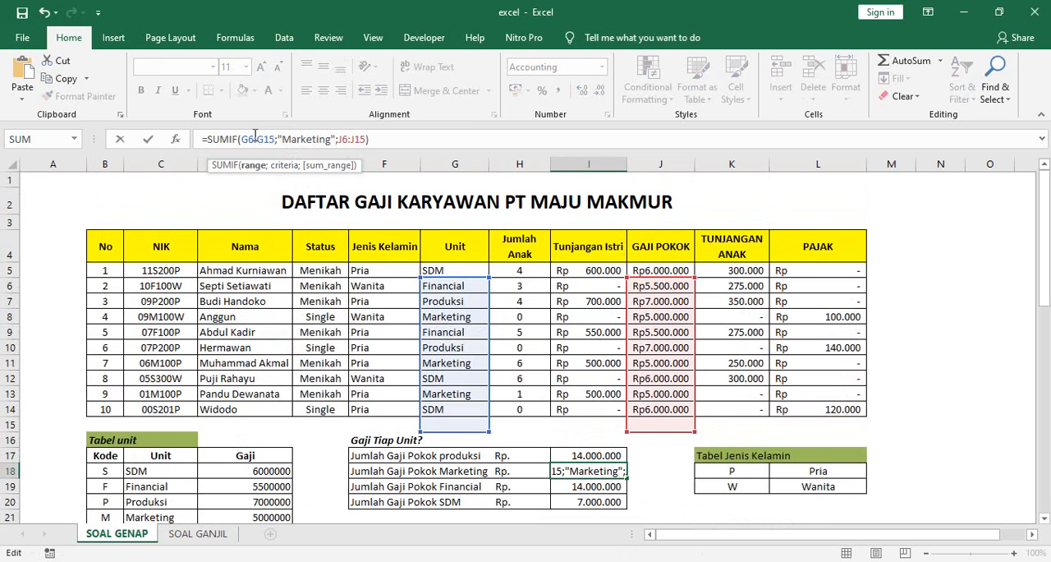
key("BackSpace")
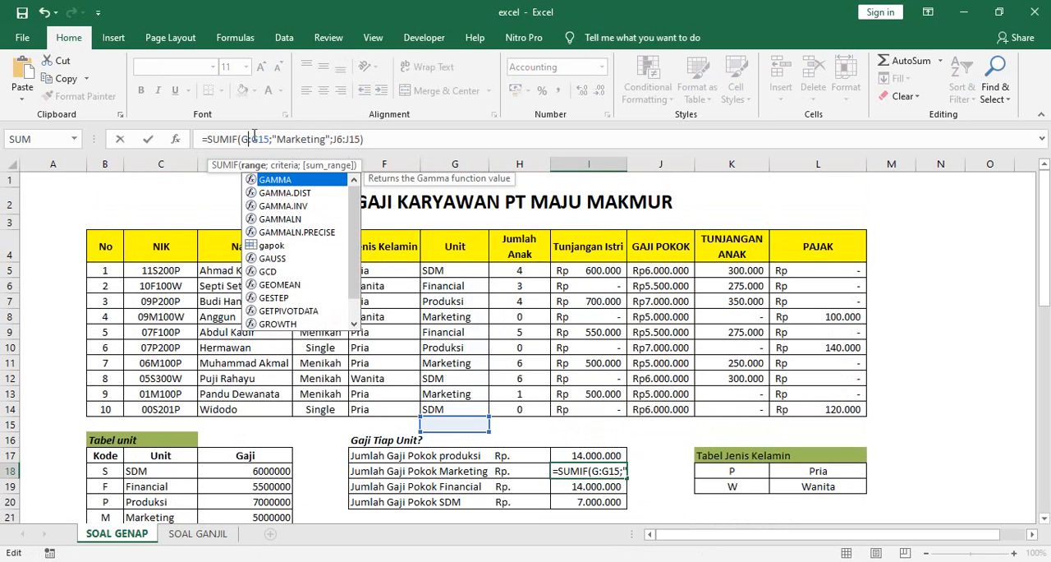
type("5")
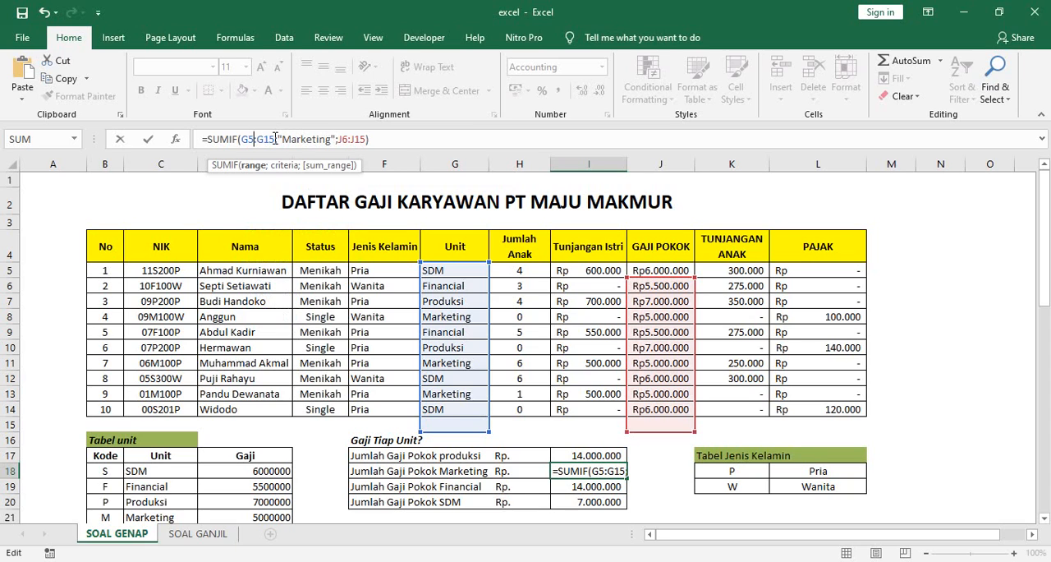
left_click(275, 139)
key("BackSpace")
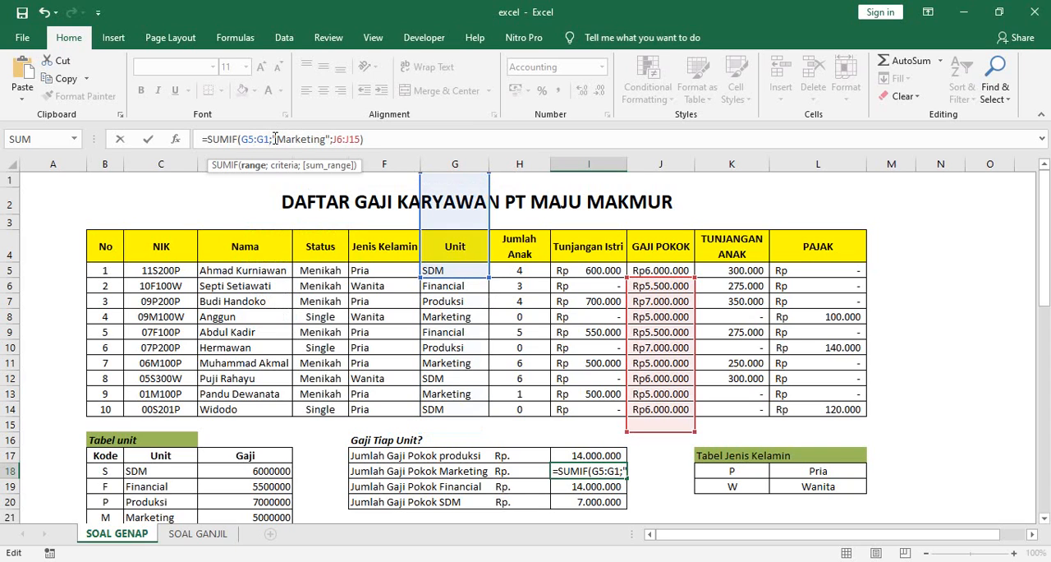
type("14")
key("BackSpace")
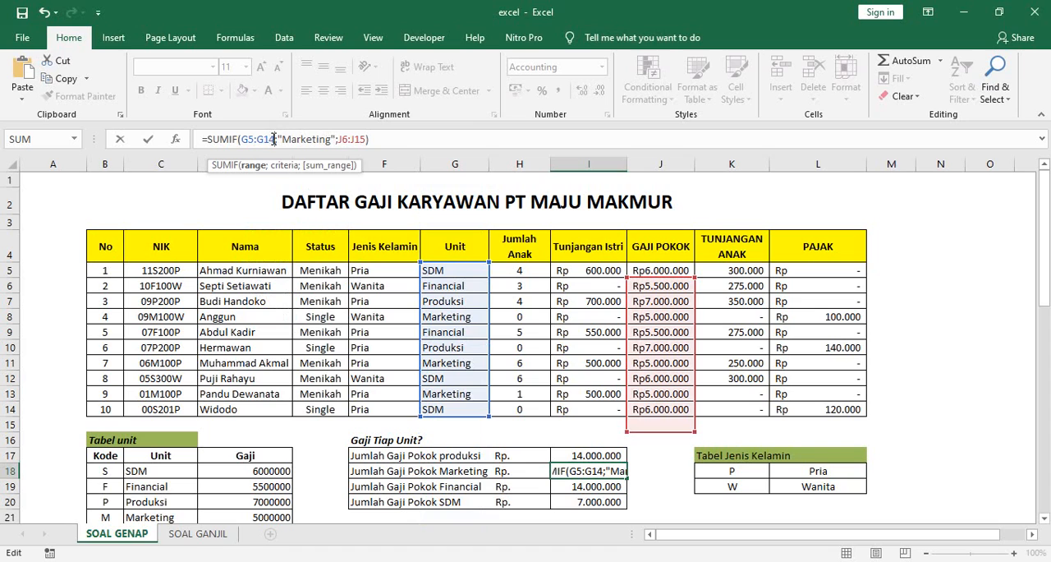
Step: Correct the sum range in the I18 SUMIF formula to J5:J14 and enter the formula
left_click(347, 139)
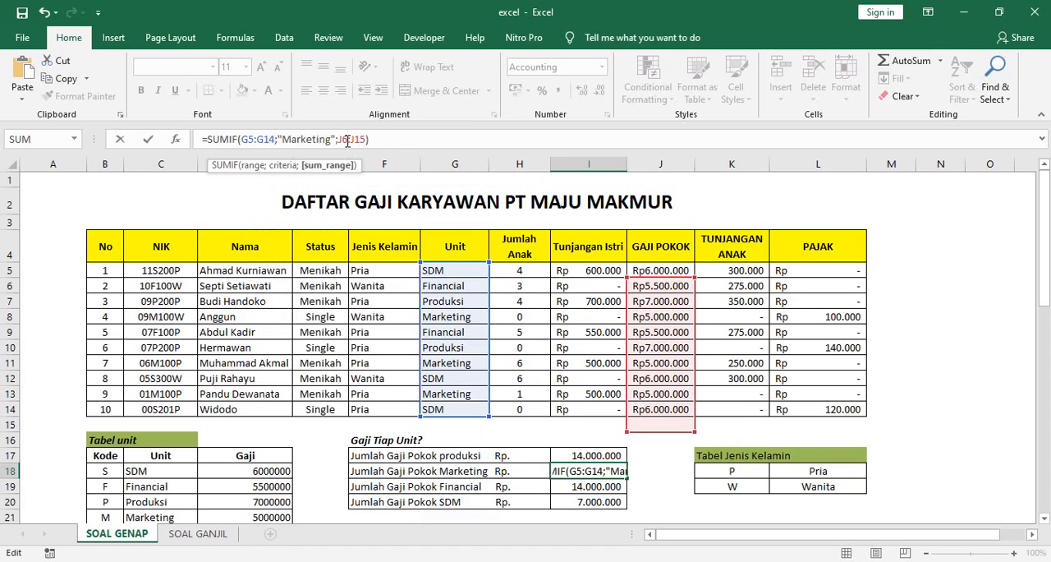
key("BackSpace")
type("5")
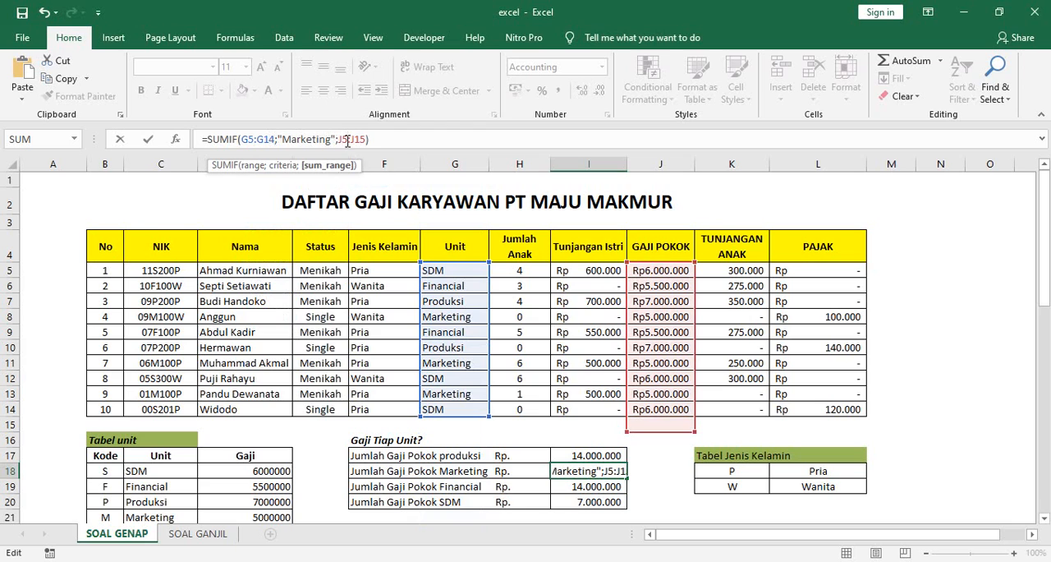
left_click(368, 141)
key("BackSpace")
key("BackSpace")
type("4)")
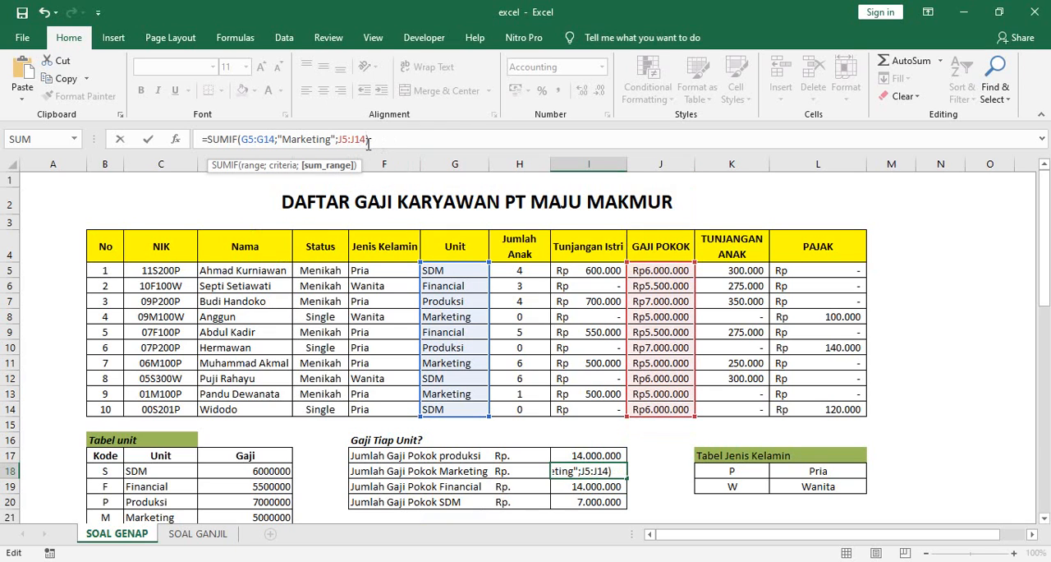
key("Return")
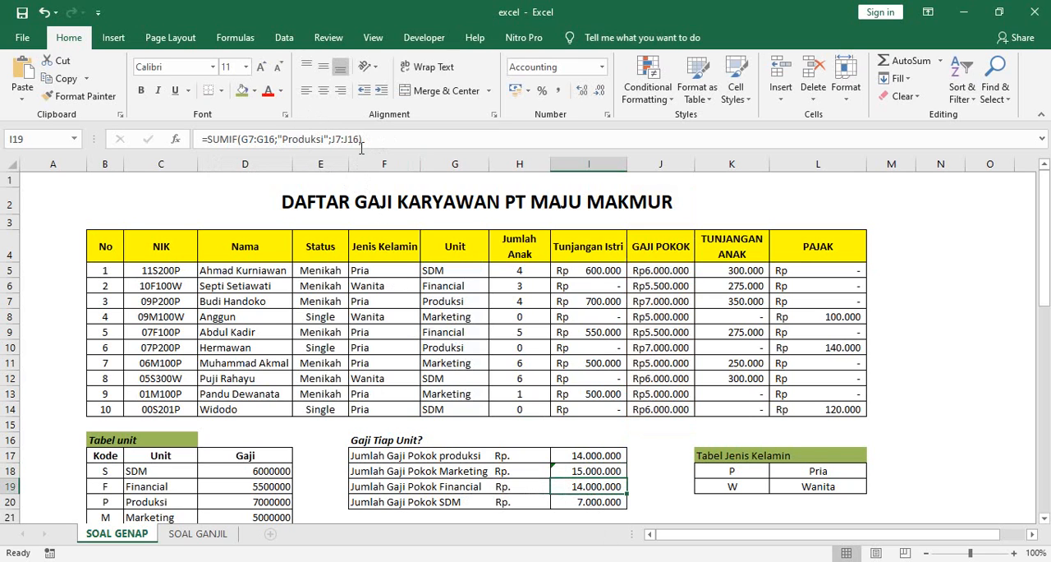
Step: Replace the criterion text in the I19 SUMIF formula with financial, followed by a semicolon
left_click(326, 139)
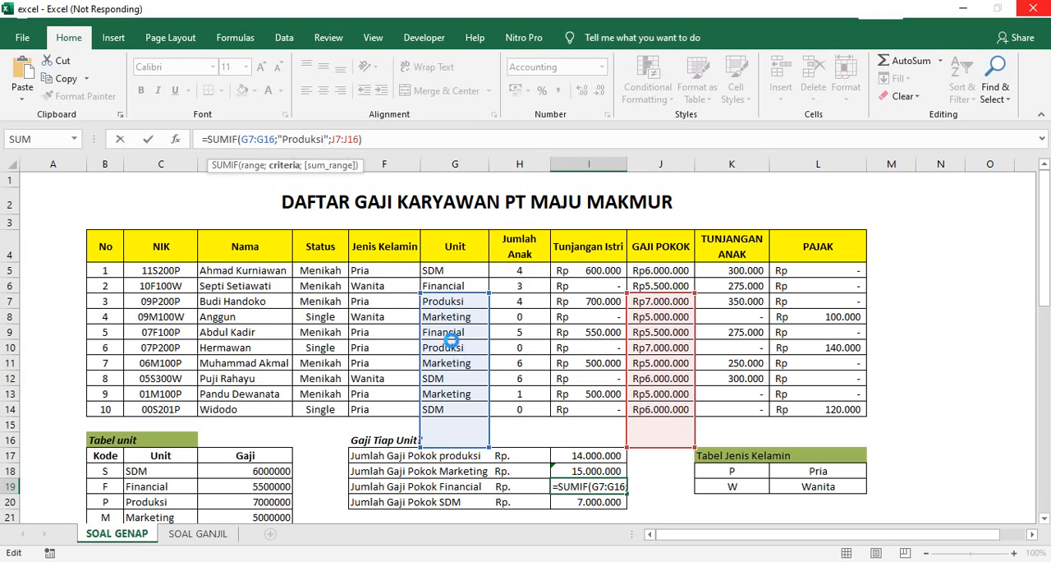
key("BackSpace")
key("BackSpace")
key("BackSpace")
key("Delete")
key("Delete")
key("Delete")
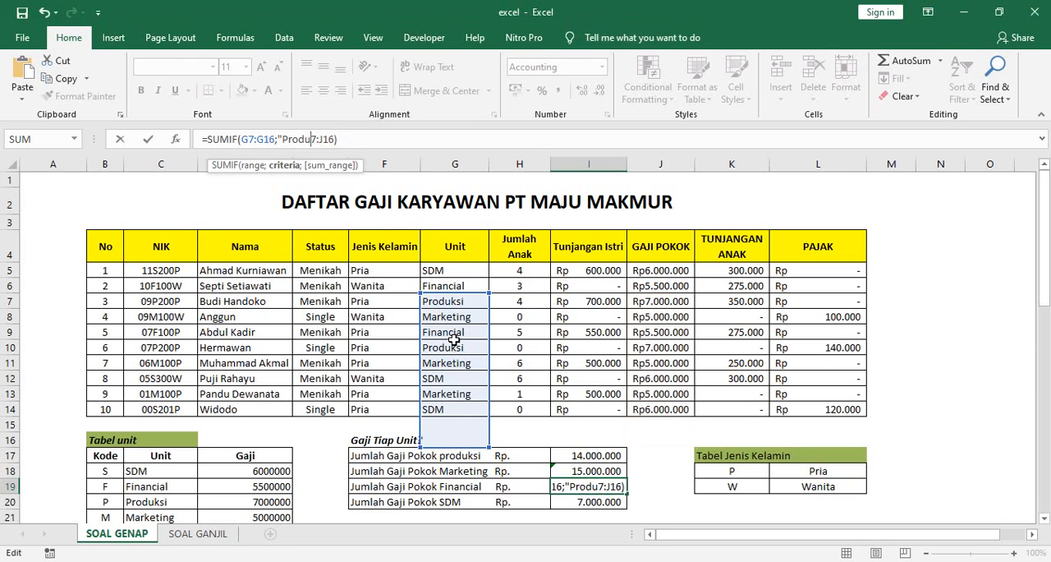
key("BackSpace")
key("BackSpace")
key("BackSpace")
key("BackSpace")
key("BackSpace")
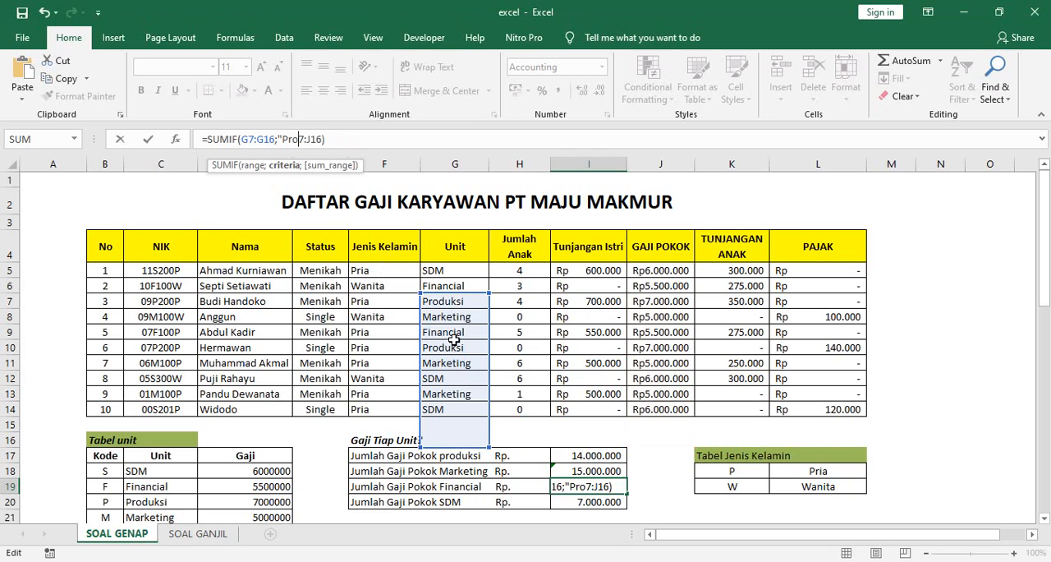
type("financial")
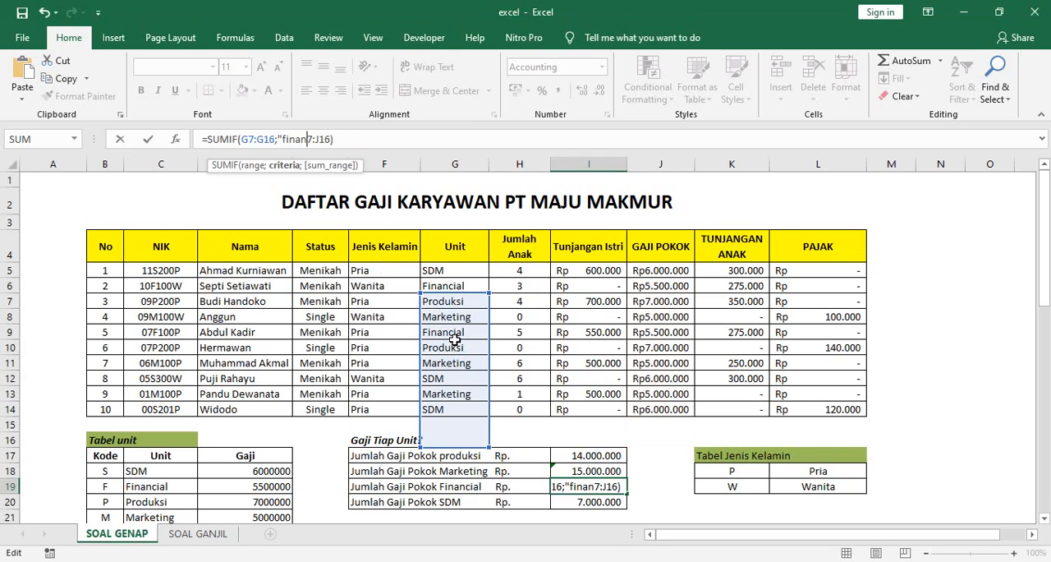
type(";")
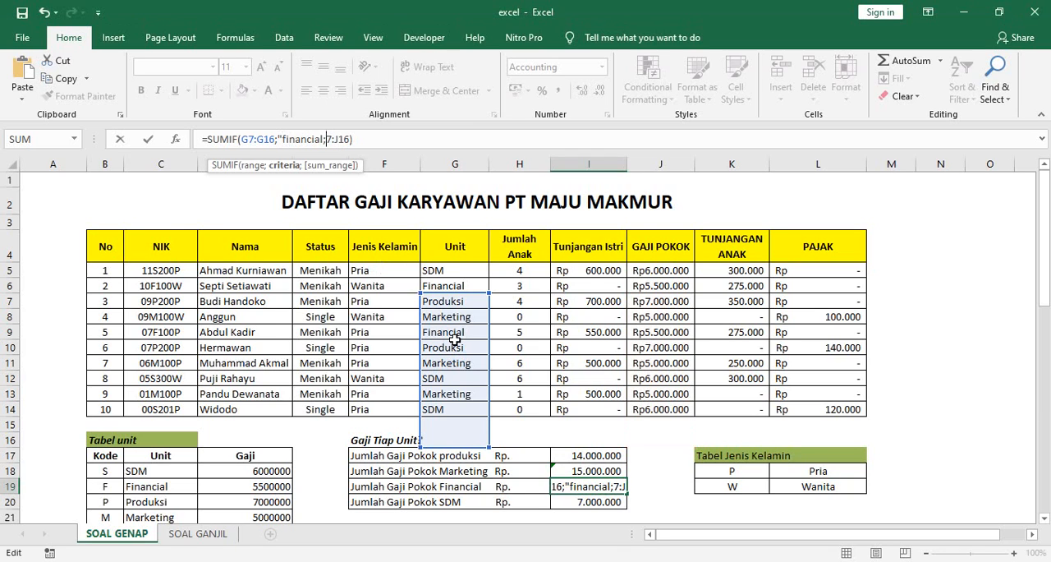
Step: Close the quotation mark after financial in the I19 SUMIF formula and set its sum range to J5:J14
left_click(352, 139)
key("BackSpace")
key("BackSpace")
key("BackSpace")
key("BackSpace")
key("BackSpace")
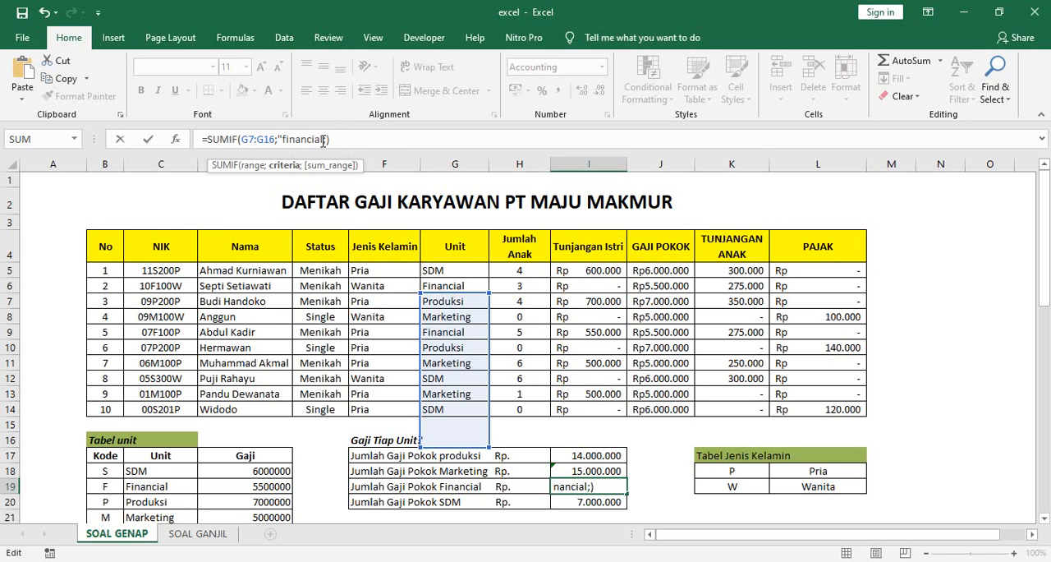
left_click(324, 140)
type("\"")
left_click(332, 139)
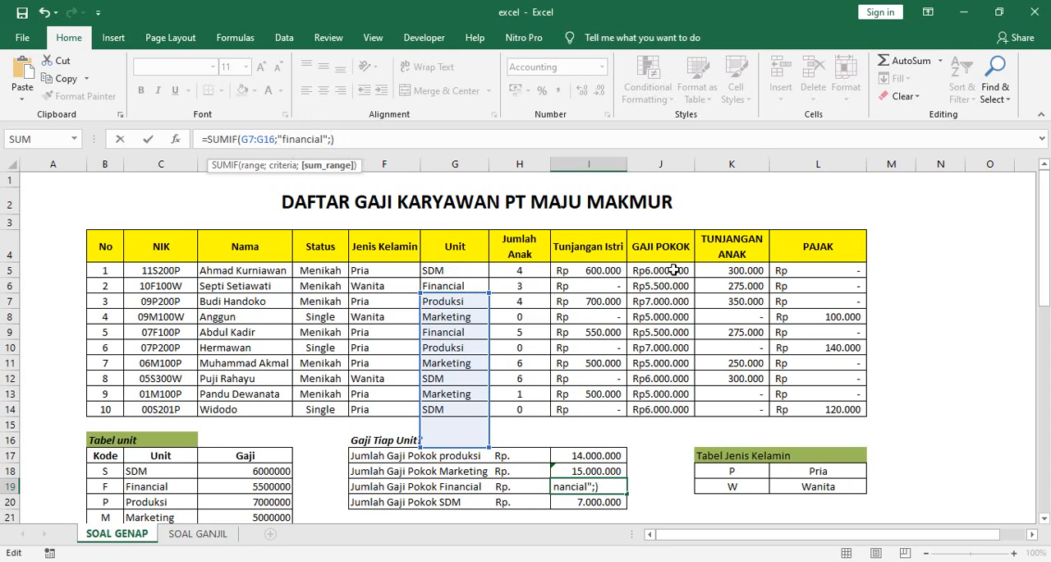
left_click_drag(665, 270, 667, 412)
Step: Correct the criteria range in the I19 SUMIF formula to G5:G14 and enter the formula
left_click(255, 139)
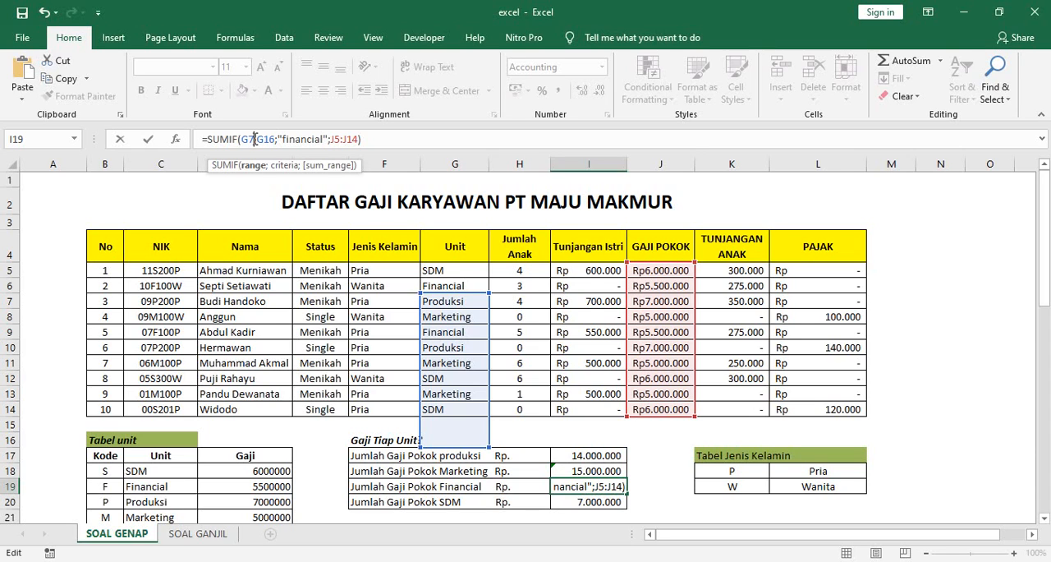
key("BackSpace")
type("5")
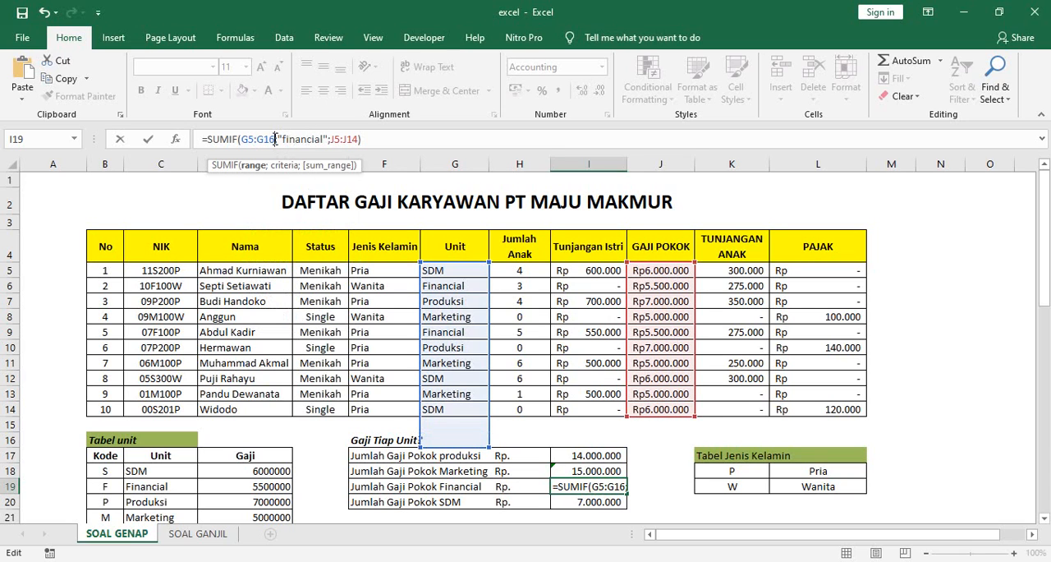
left_click(275, 138)
key("BackSpace")
type("4")
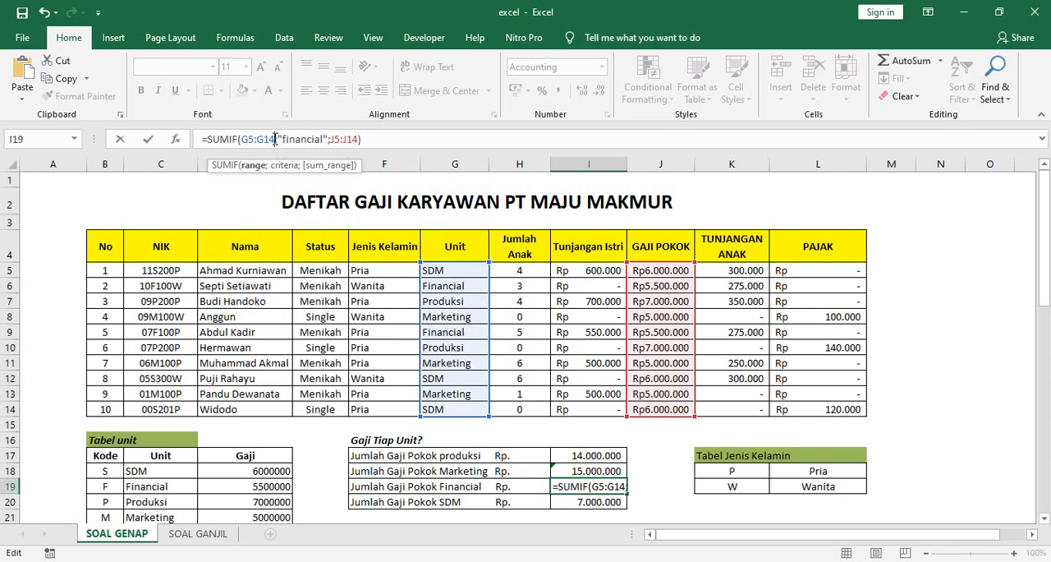
key("Return")
left_click(600, 486)
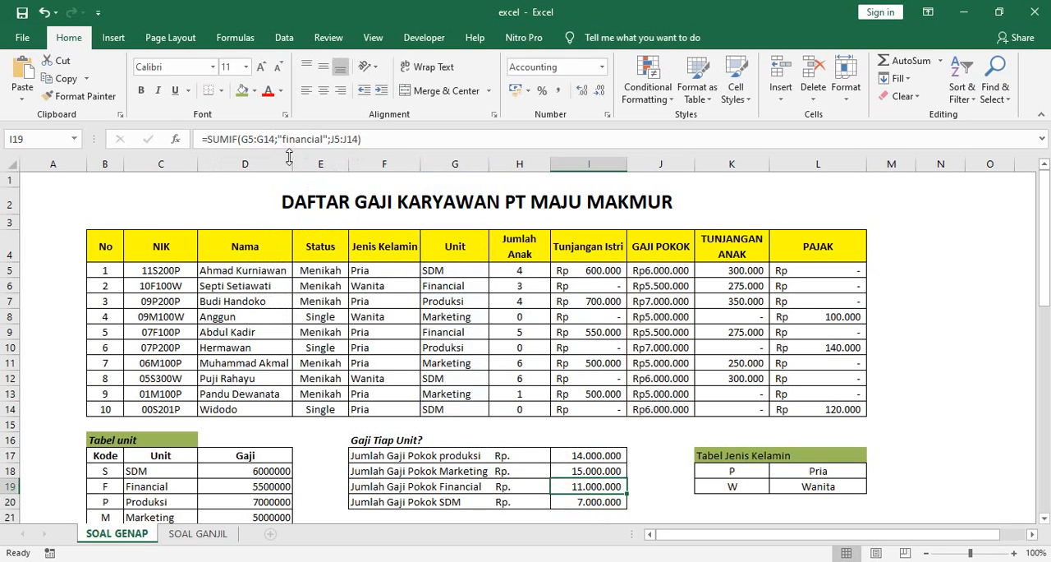
left_click(358, 139)
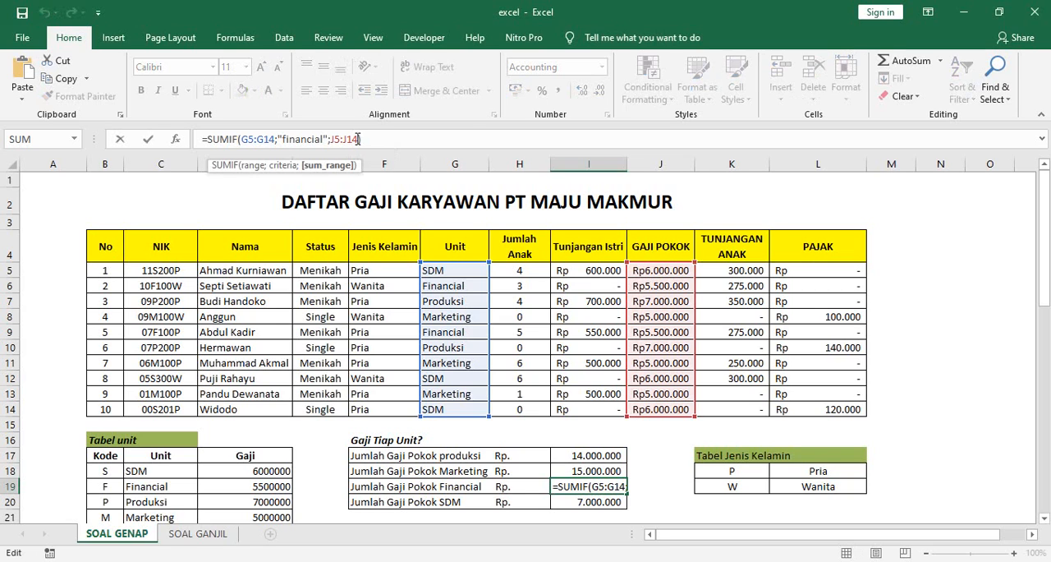
key("Return")
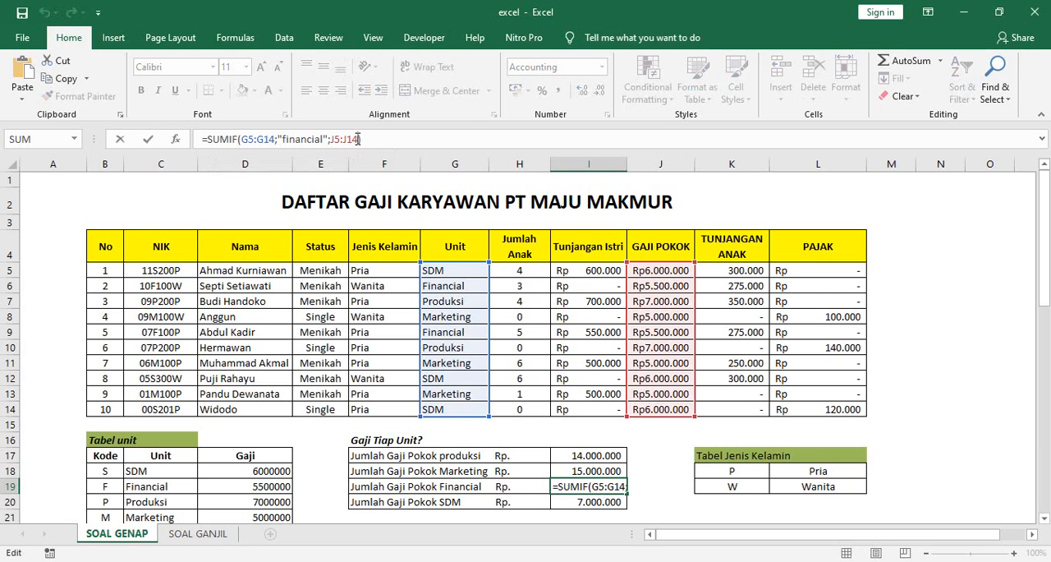
key("Return")
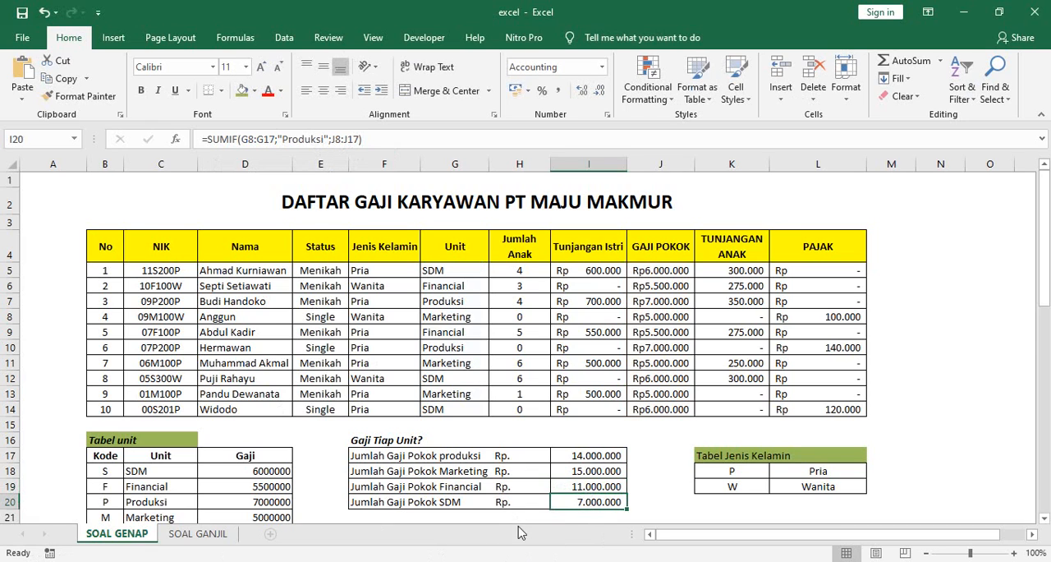
Step: Change the criterion in the I20 SUMIF formula to "SDM"
left_click(325, 140)
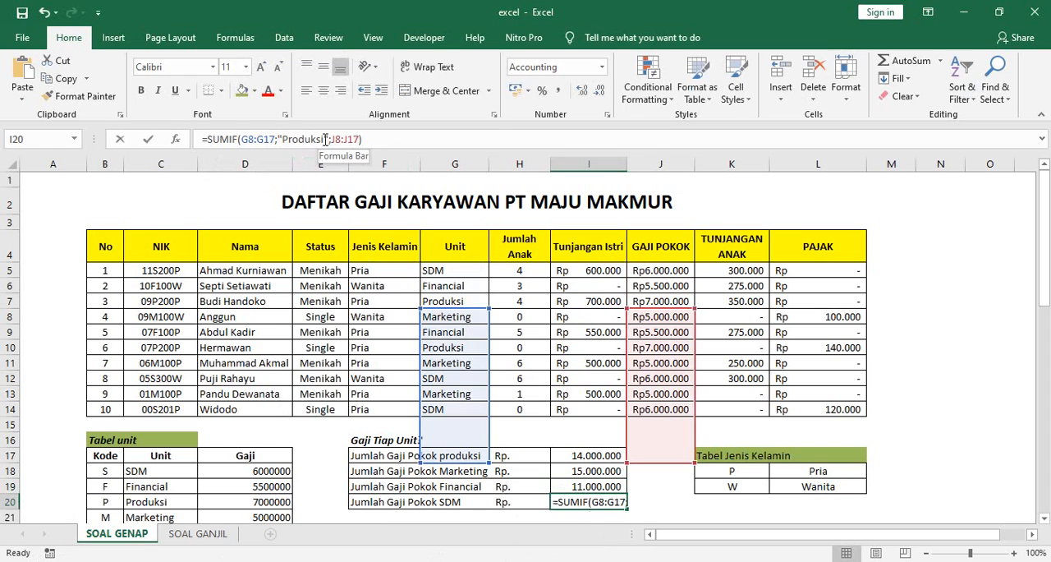
key("BackSpace")
key("BackSpace")
key("BackSpace")
key("BackSpace")
key("BackSpace")
key("BackSpace")
key("BackSpace")
key("BackSpace")
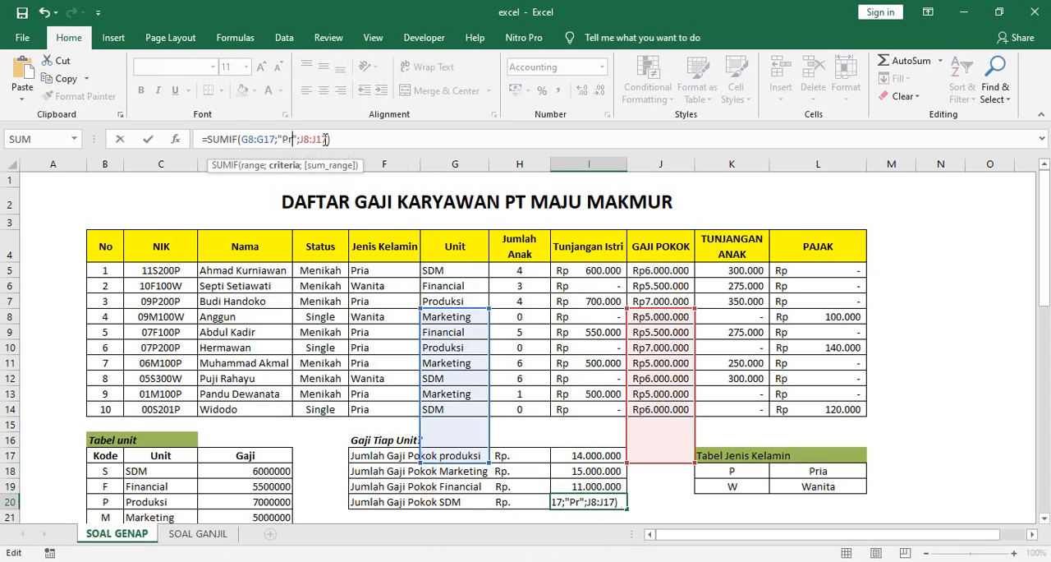
type("SDM")
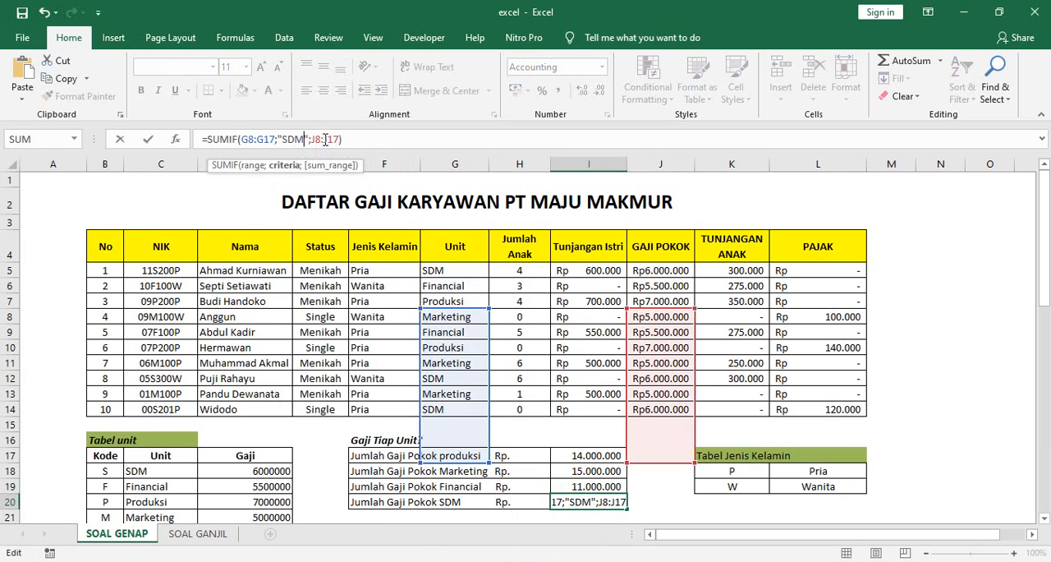
Step: Correct the criteria range in the I20 SUMIF formula to G5:G14
left_click(254, 141)
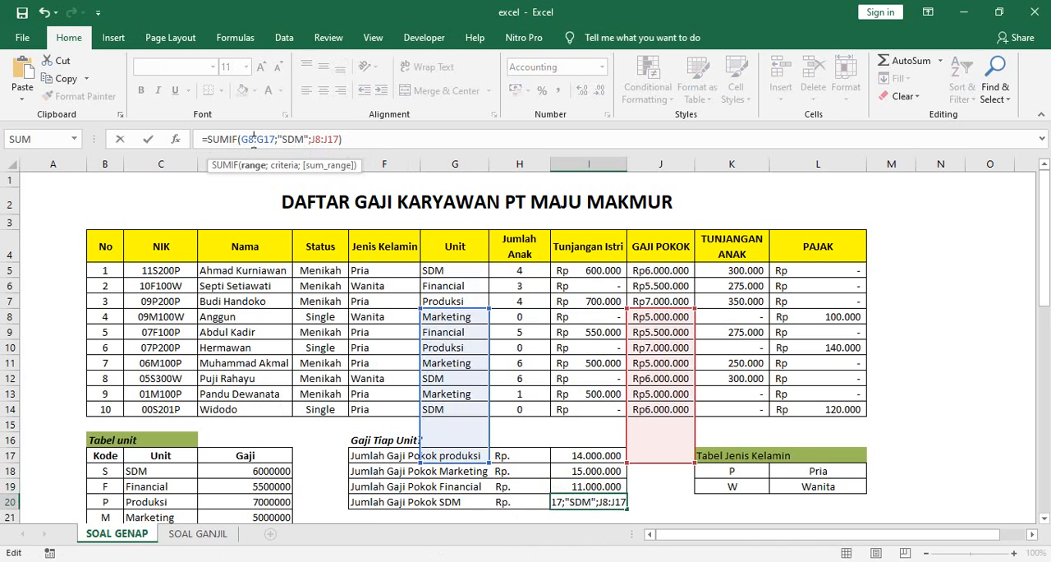
key("BackSpace")
type("5")
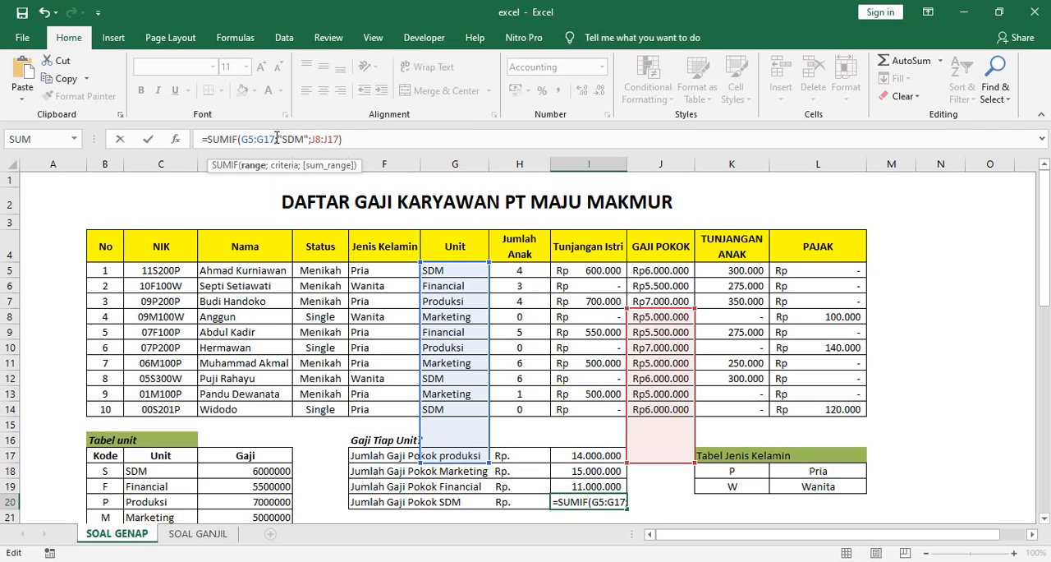
key("BackSpace")
type("4")
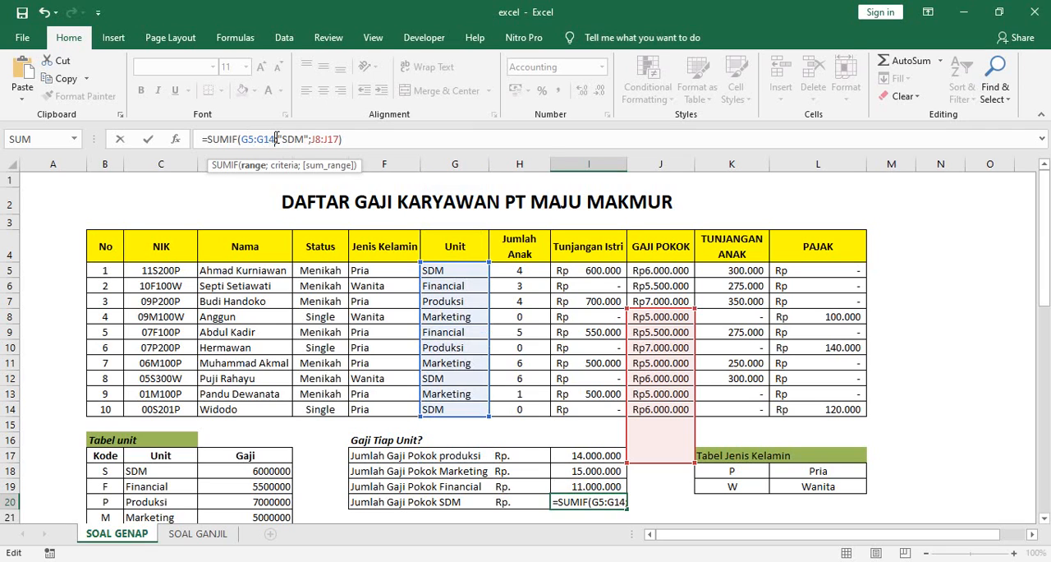
Step: Correct the sum range in the I20 SUMIF formula to J5:J14 and enter the formula
left_click(321, 139)
key("BackSpace")
type("5")
left_click(337, 133)
key("BackSpace")
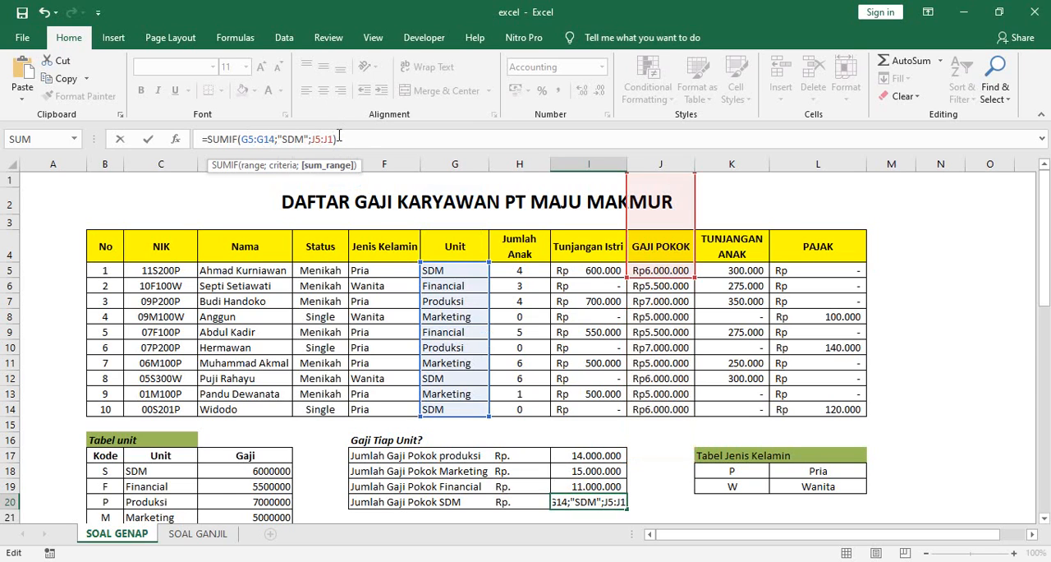
type("4")
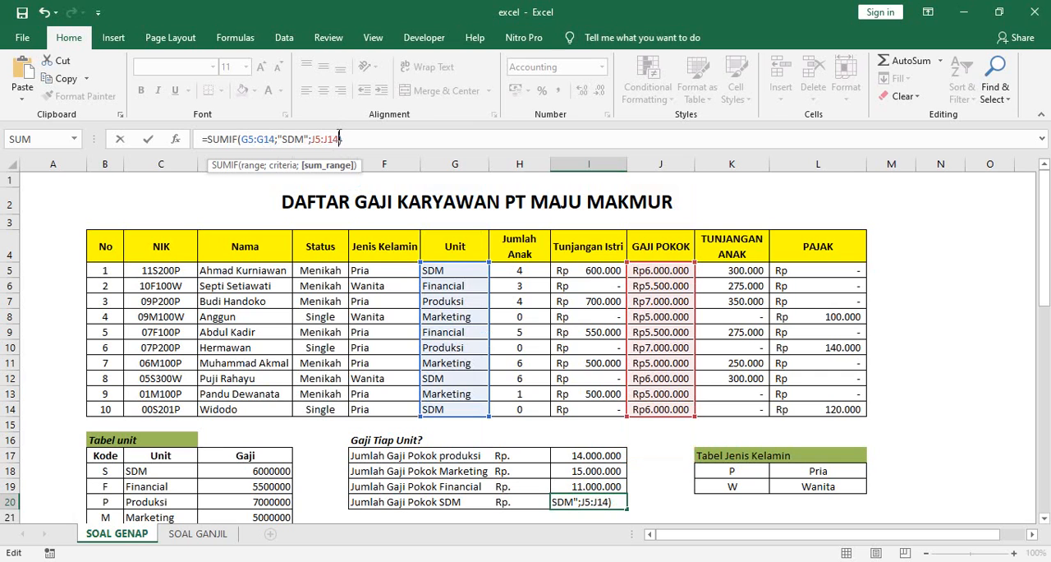
key("Return")
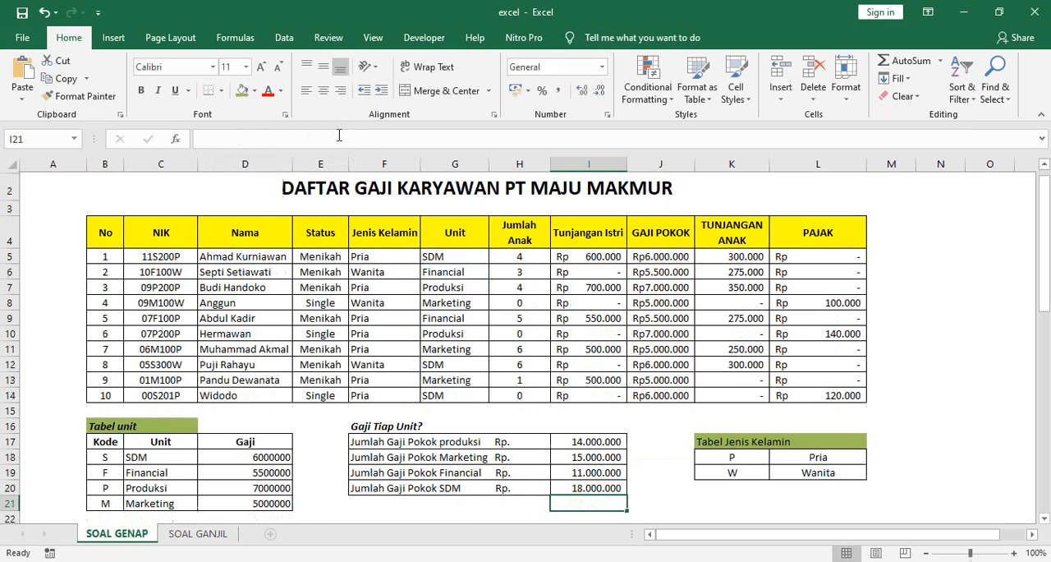
Step: Review the SUMIF formulas behind the unit salary totals in I17 to I20
left_click(647, 440)
left_click(604, 455)
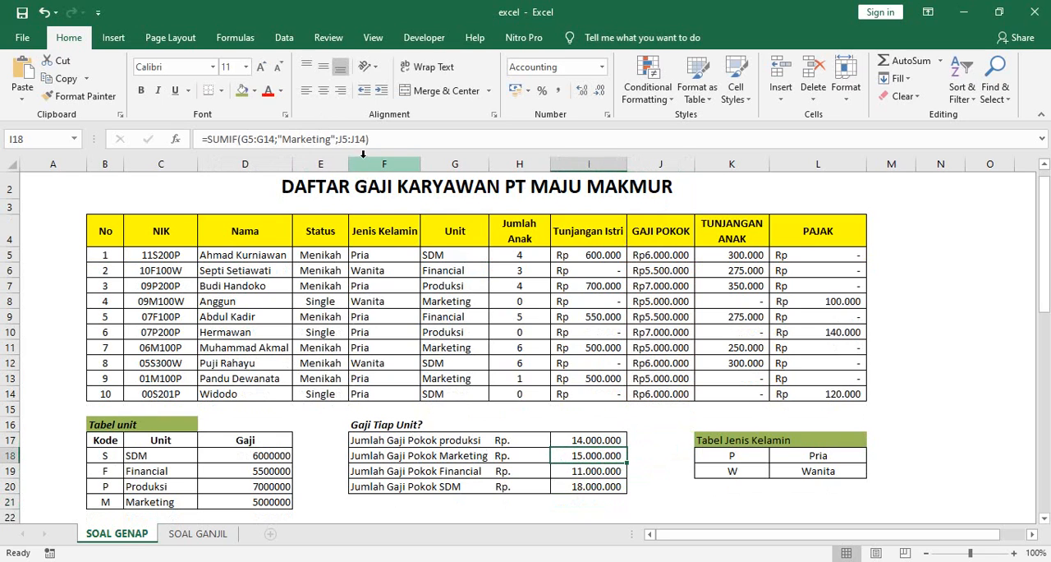
left_click(372, 139)
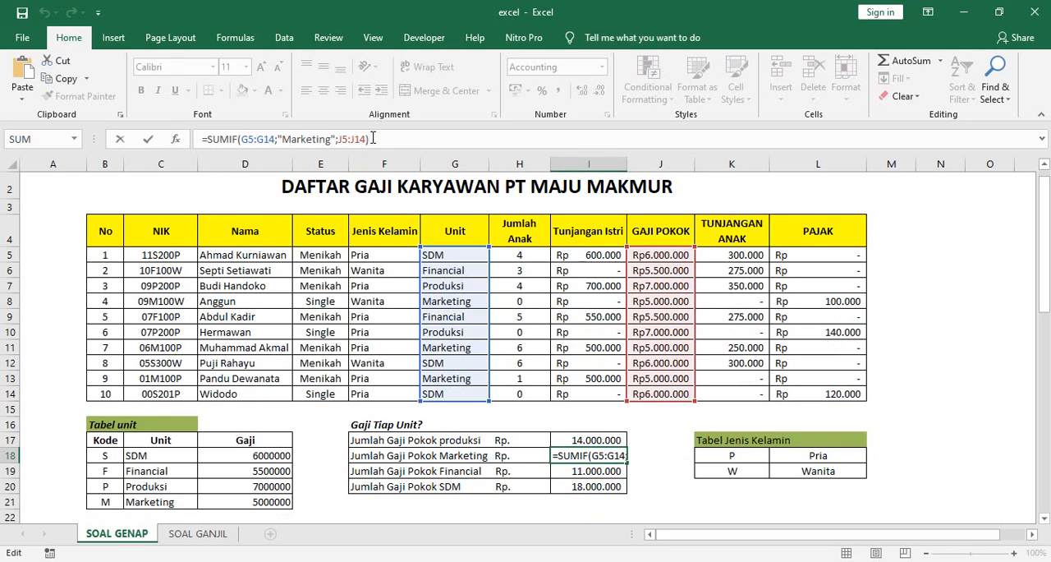
key("Return")
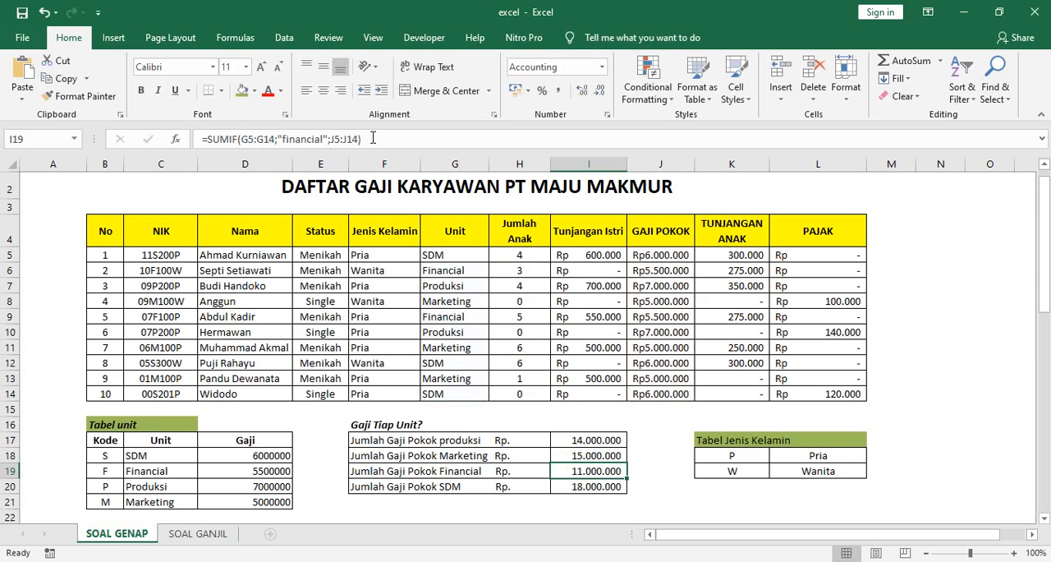
left_click(587, 488)
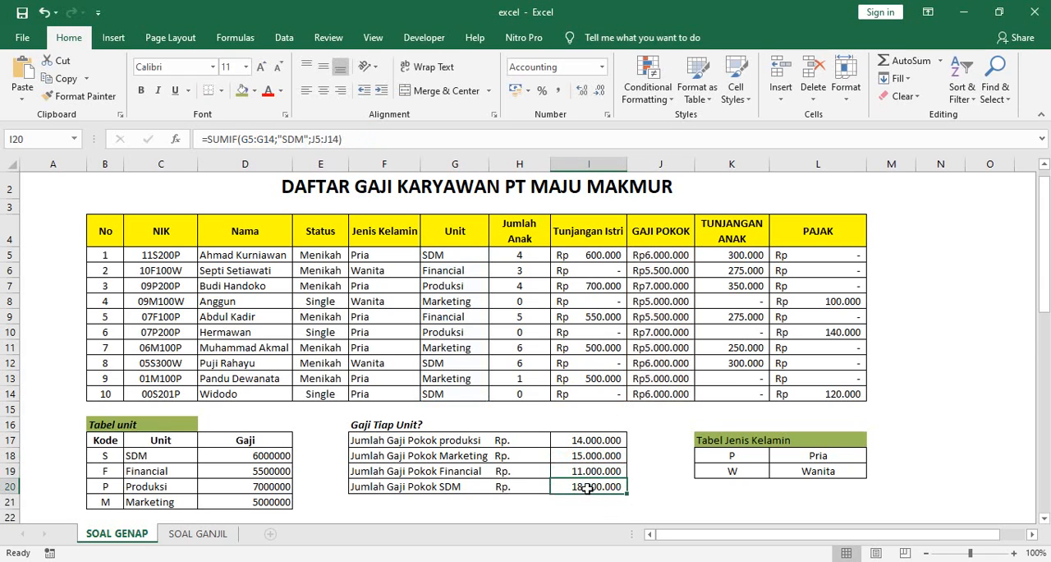
left_click(580, 443)
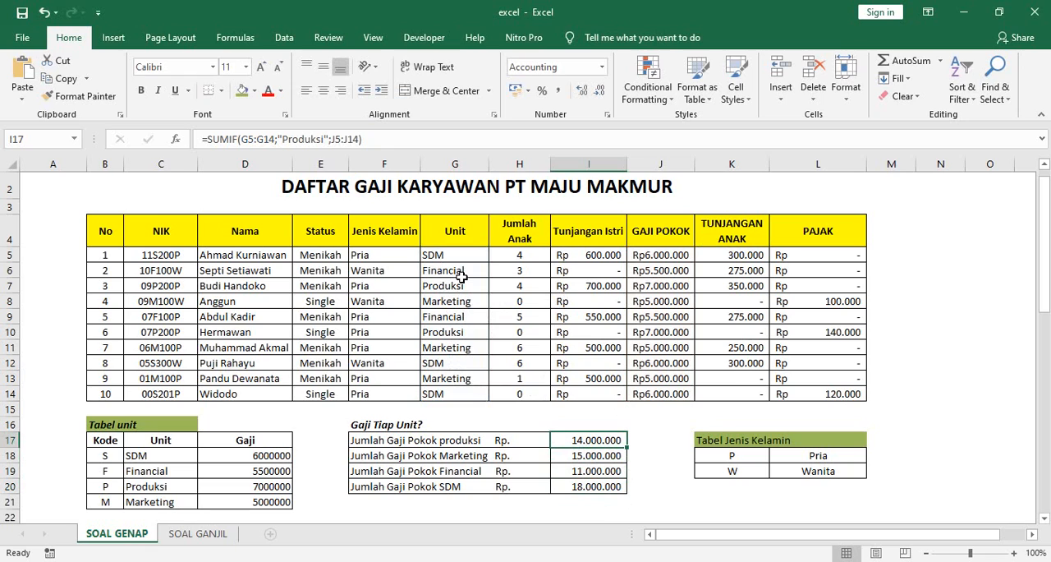
left_click(597, 486)
left_click(588, 440)
scroll(414, 377, "down", 2)
scroll(416, 373, "up", 3)
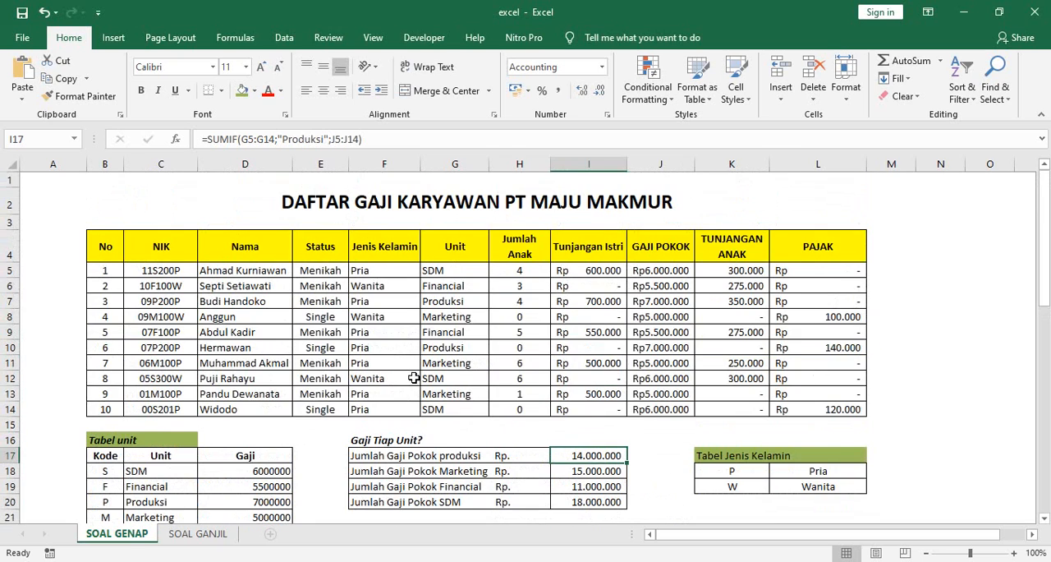